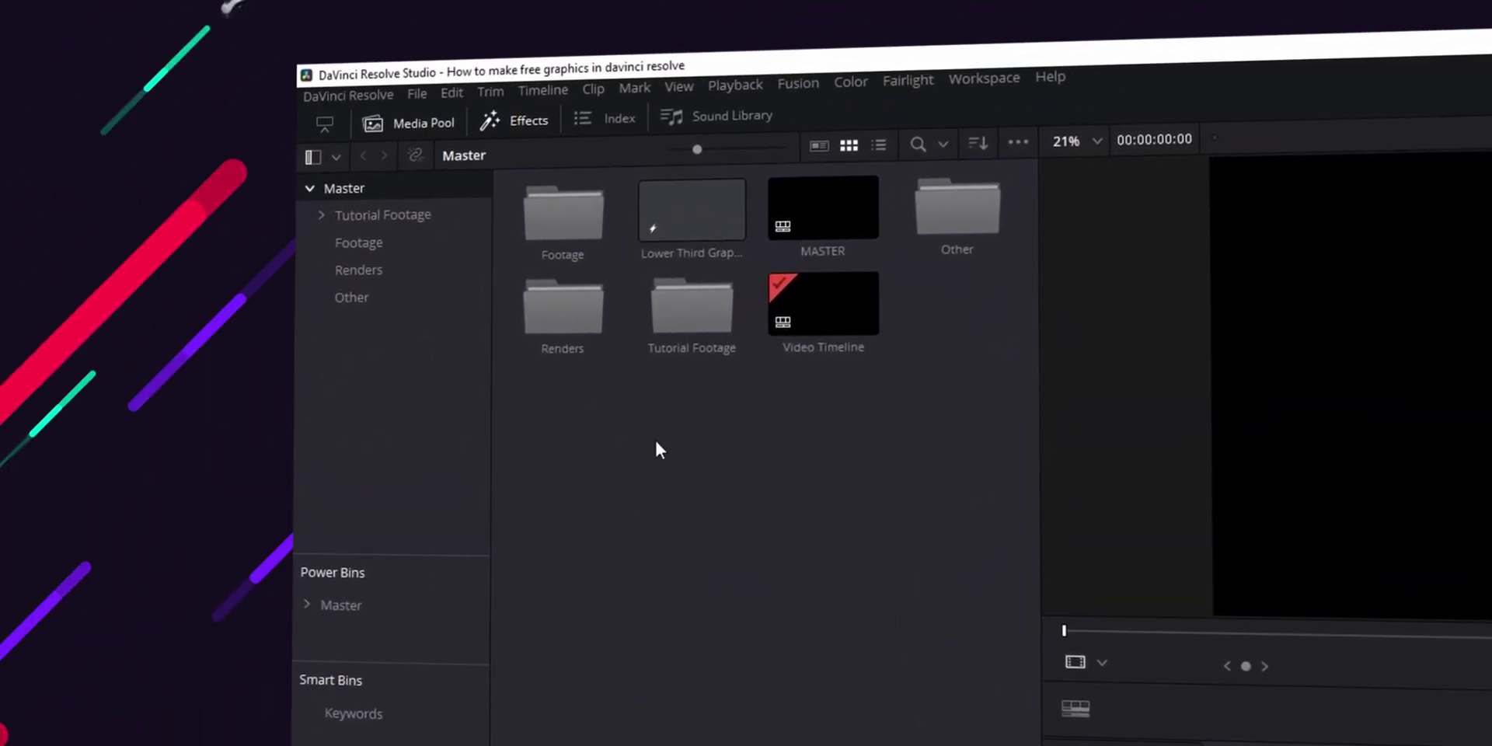
- Add a new Fusion composition from the Media Pool menu, named 'Lower Third' at 30 fps
right_click(599, 457)
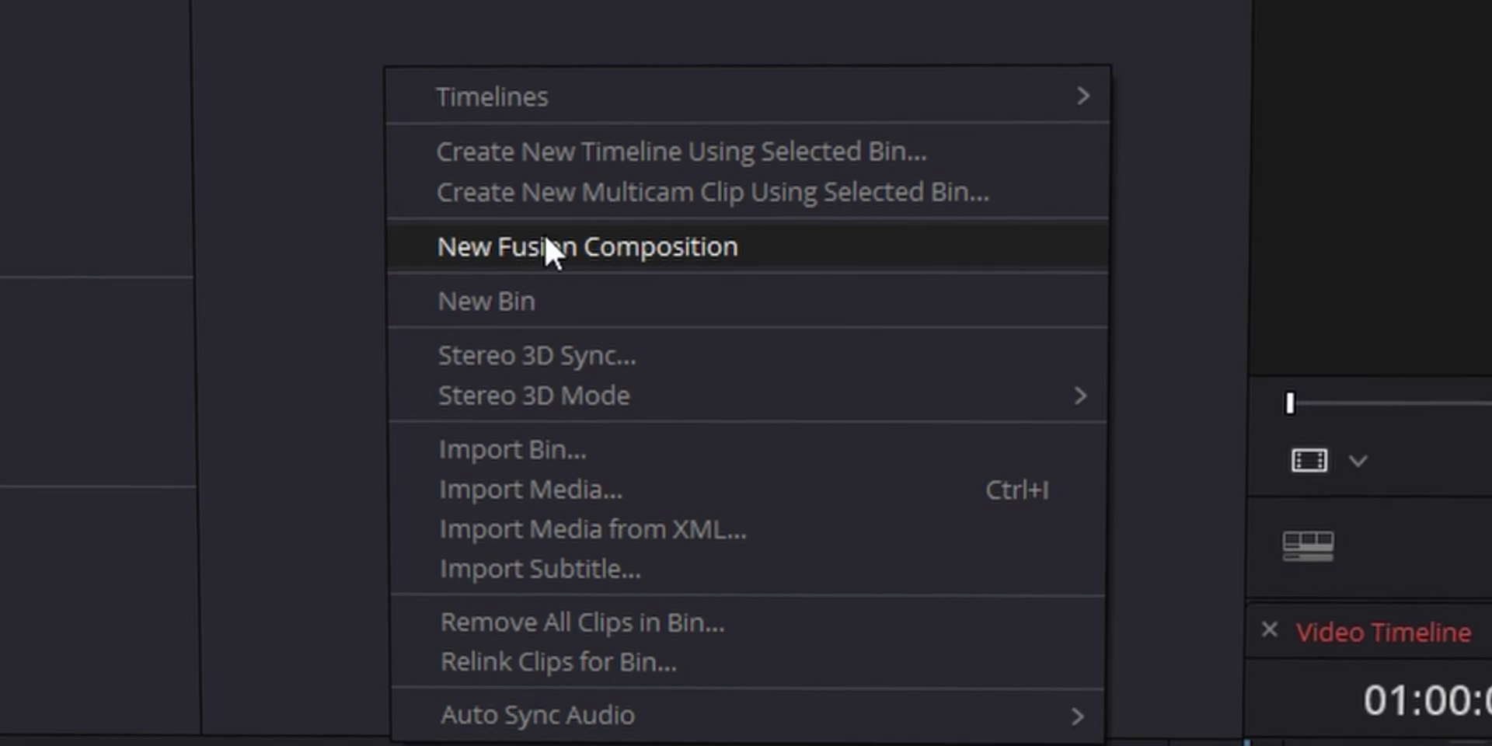
left_click(543, 259)
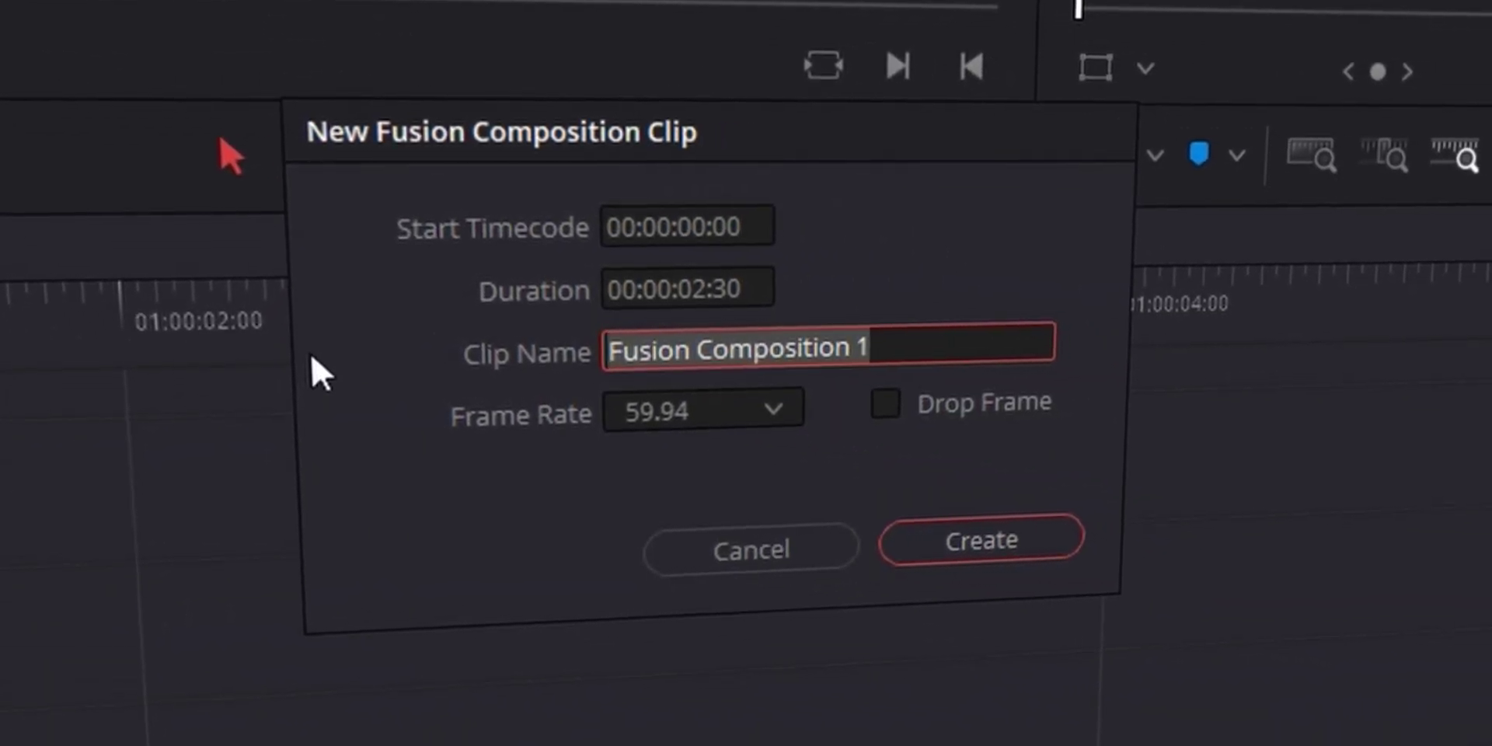
key("BackSpace")
type("Lower Third")
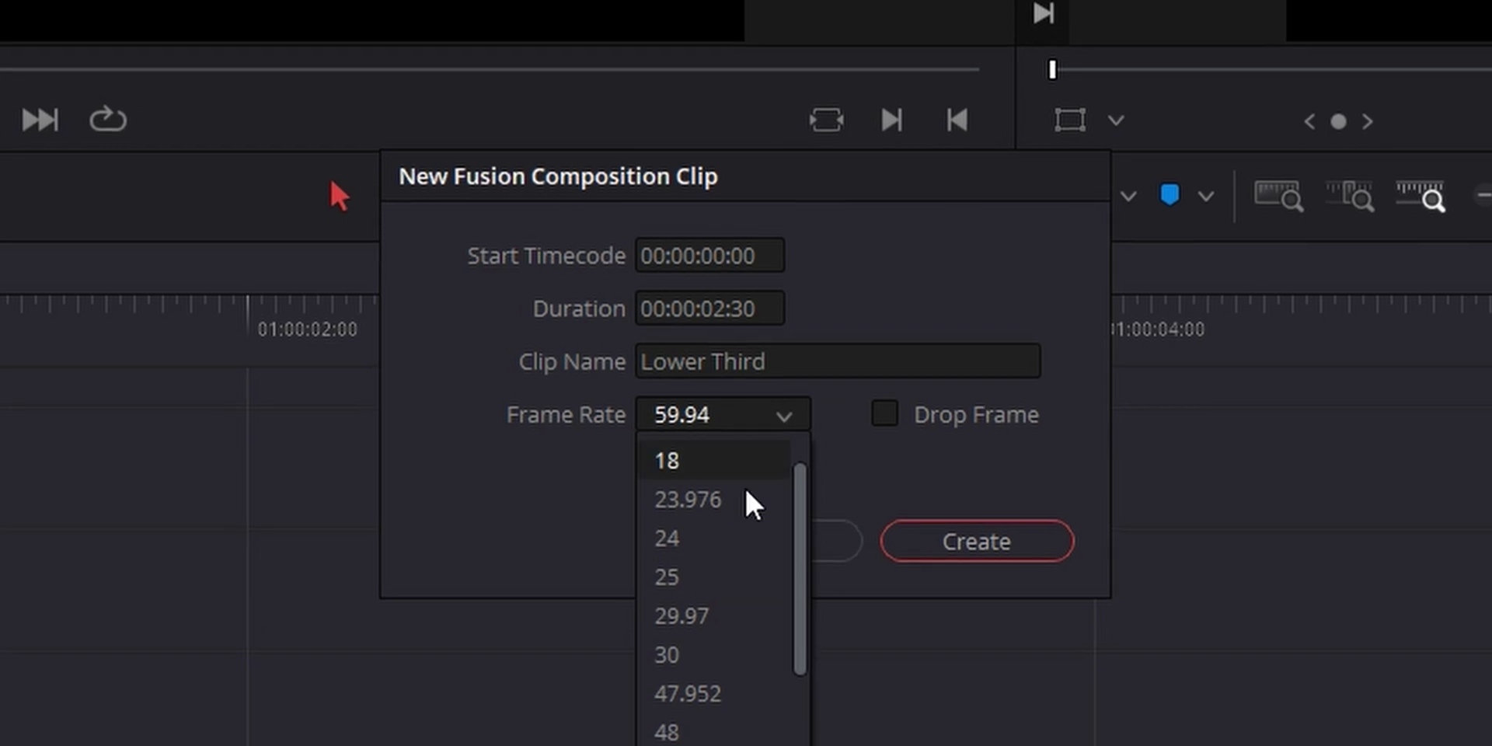
left_click(744, 675)
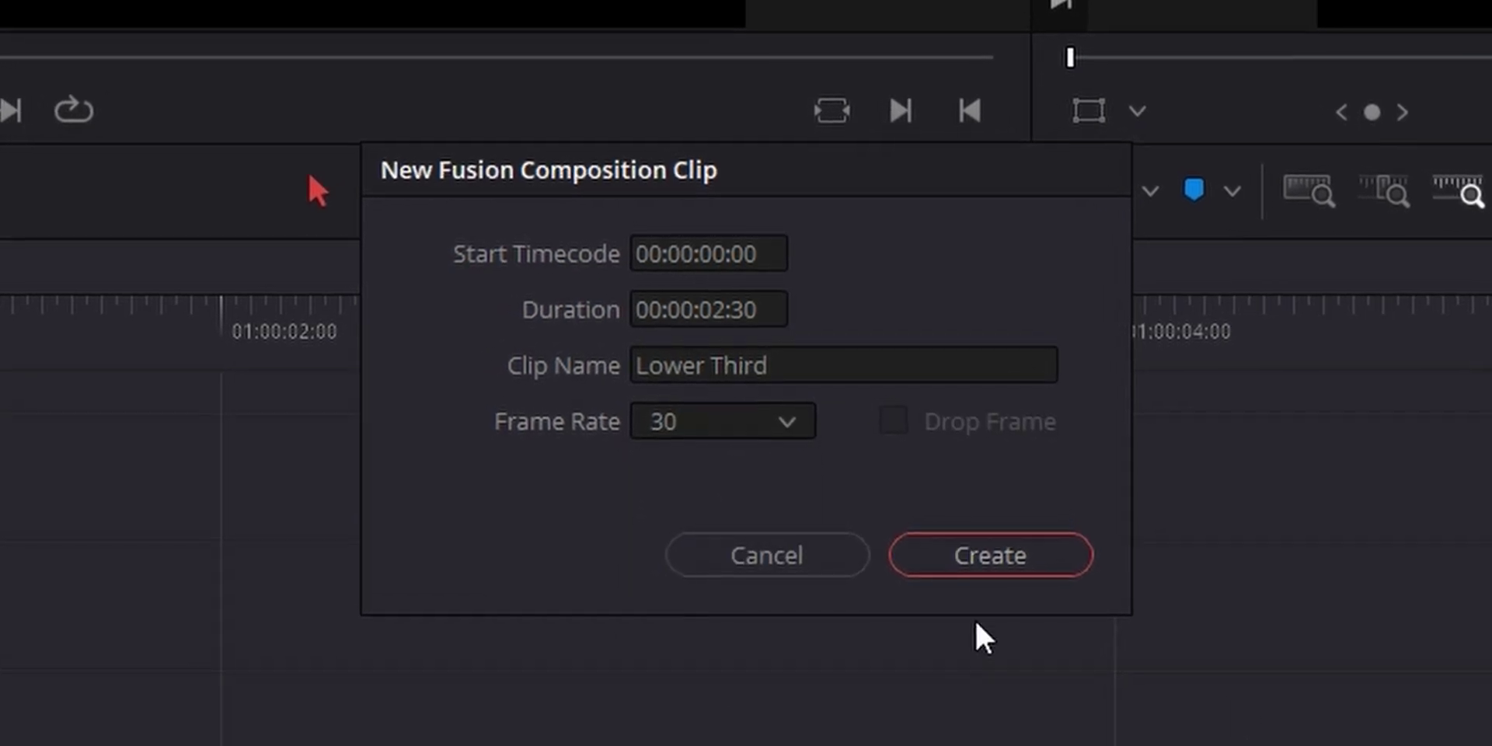
left_click(986, 561)
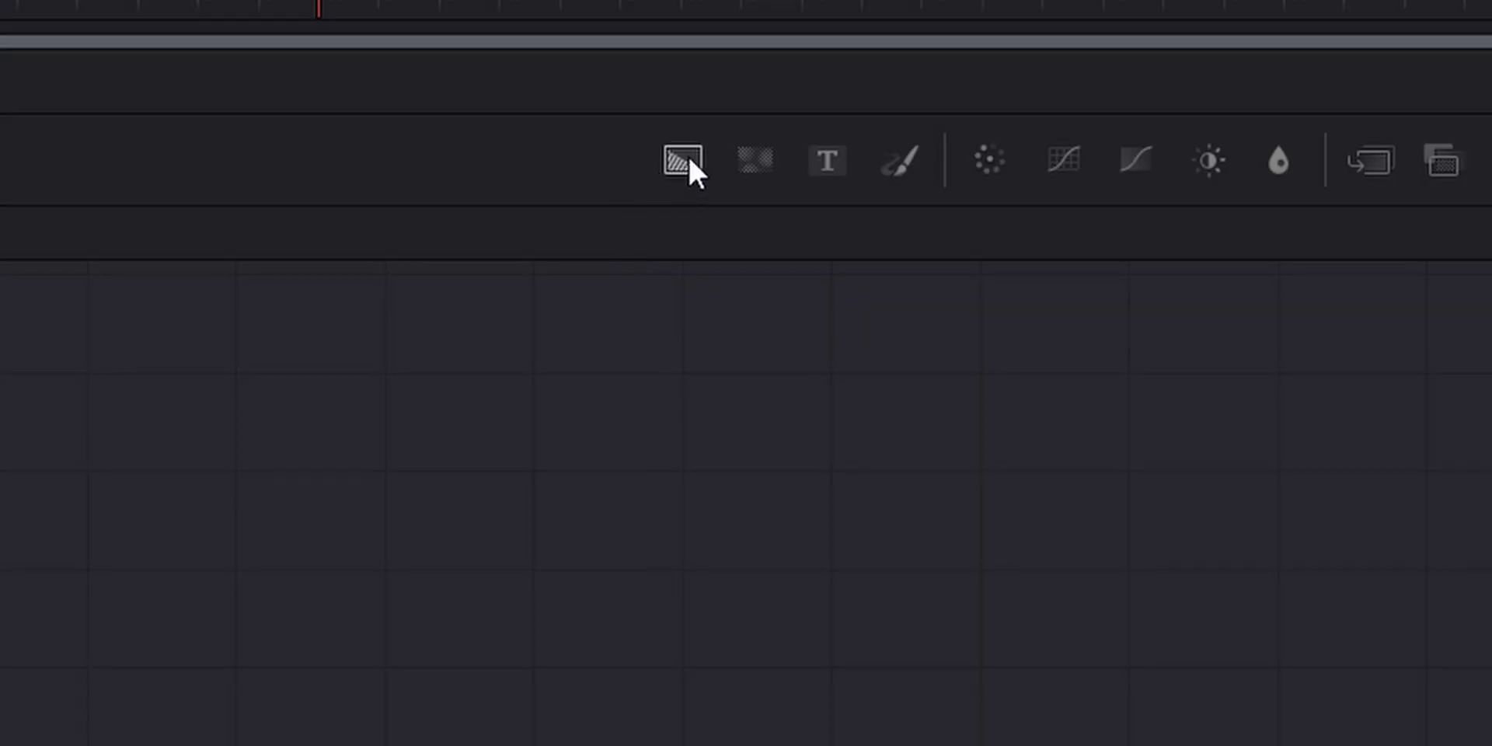
- Add a transparent Background1 node and connect its output to MediaOut1
left_click_drag(689, 155, 684, 590)
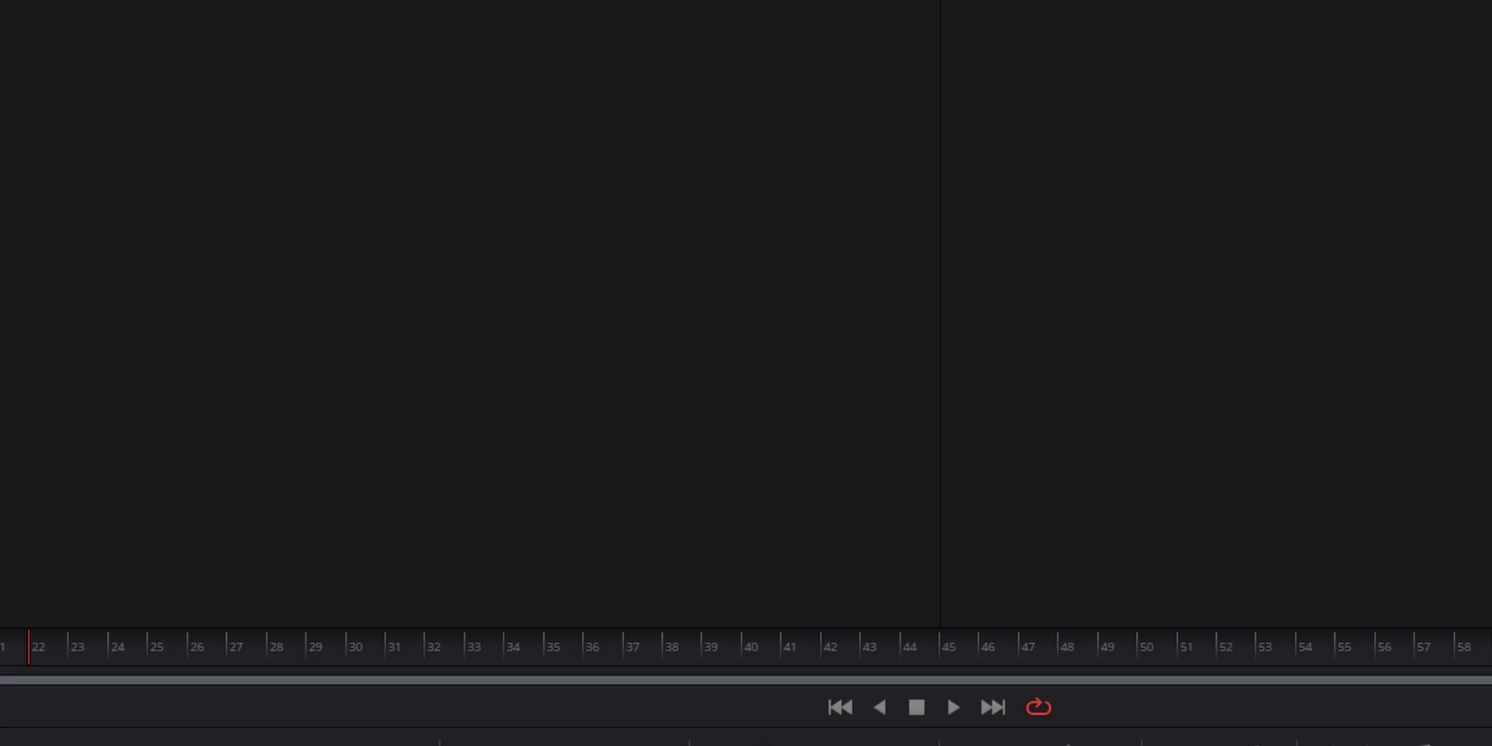
key("ctrl+space")
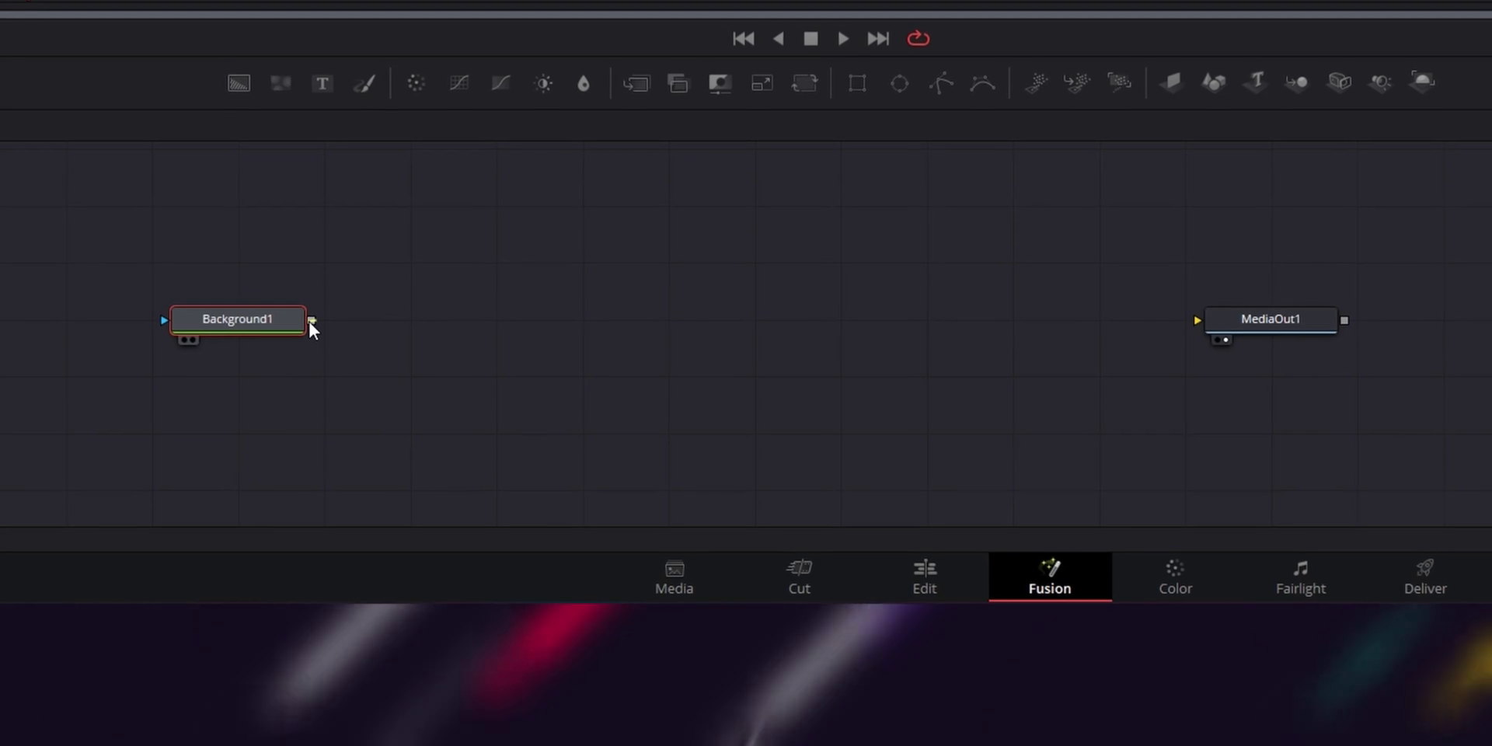
left_click_drag(308, 318, 1317, 313)
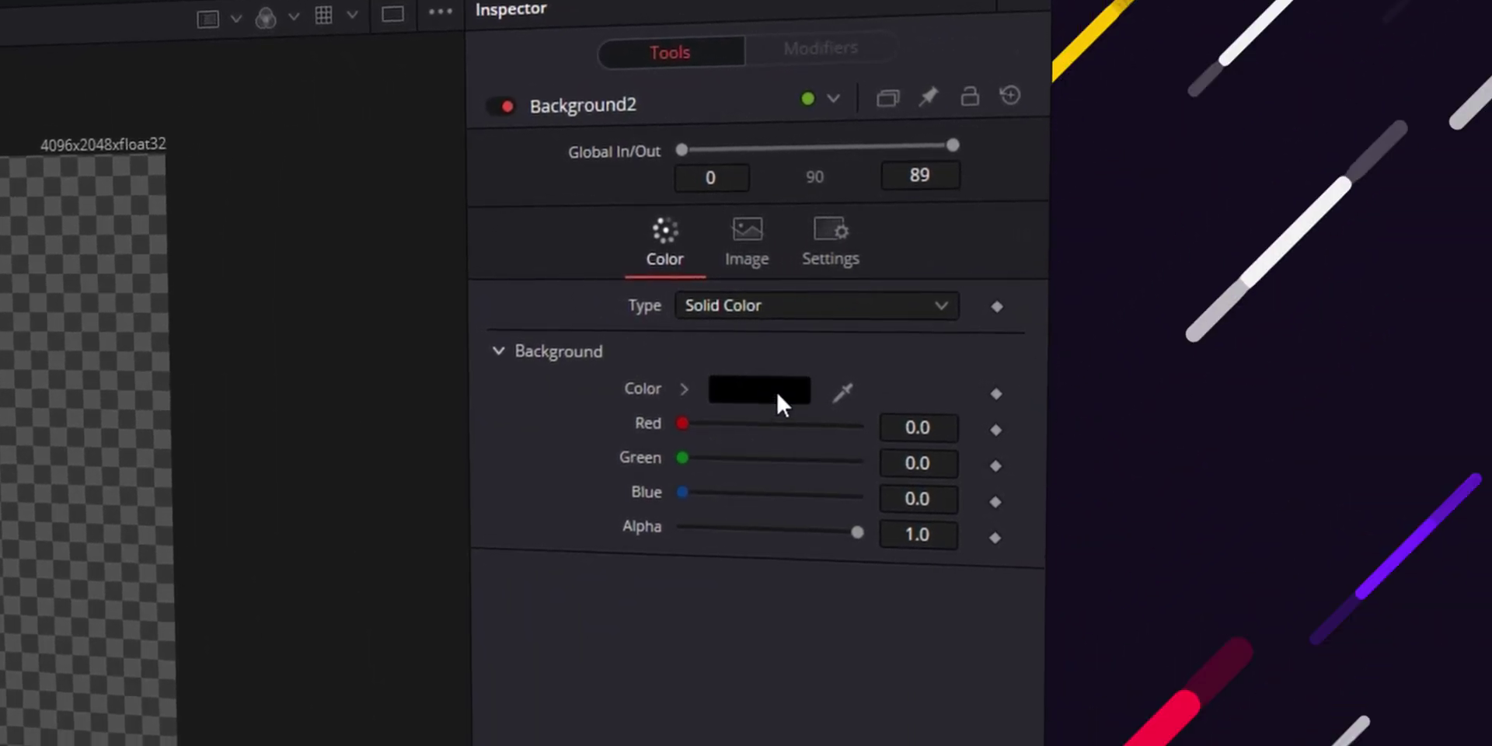
- Open the Color swatch picker for the new Background2 node
left_click(750, 392)
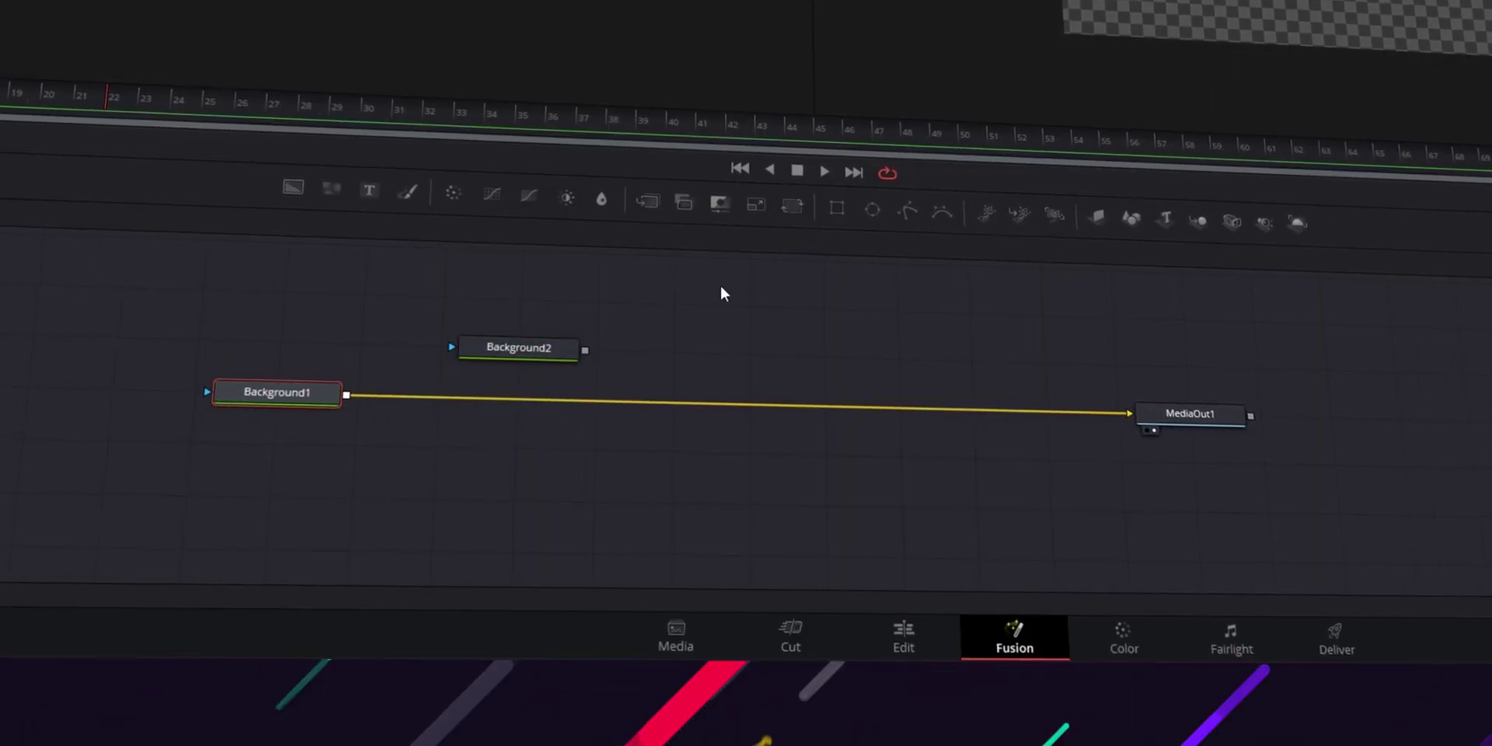
- Insert Merge1 after Background1 and wire Background2 in as its foreground
left_click(292, 409)
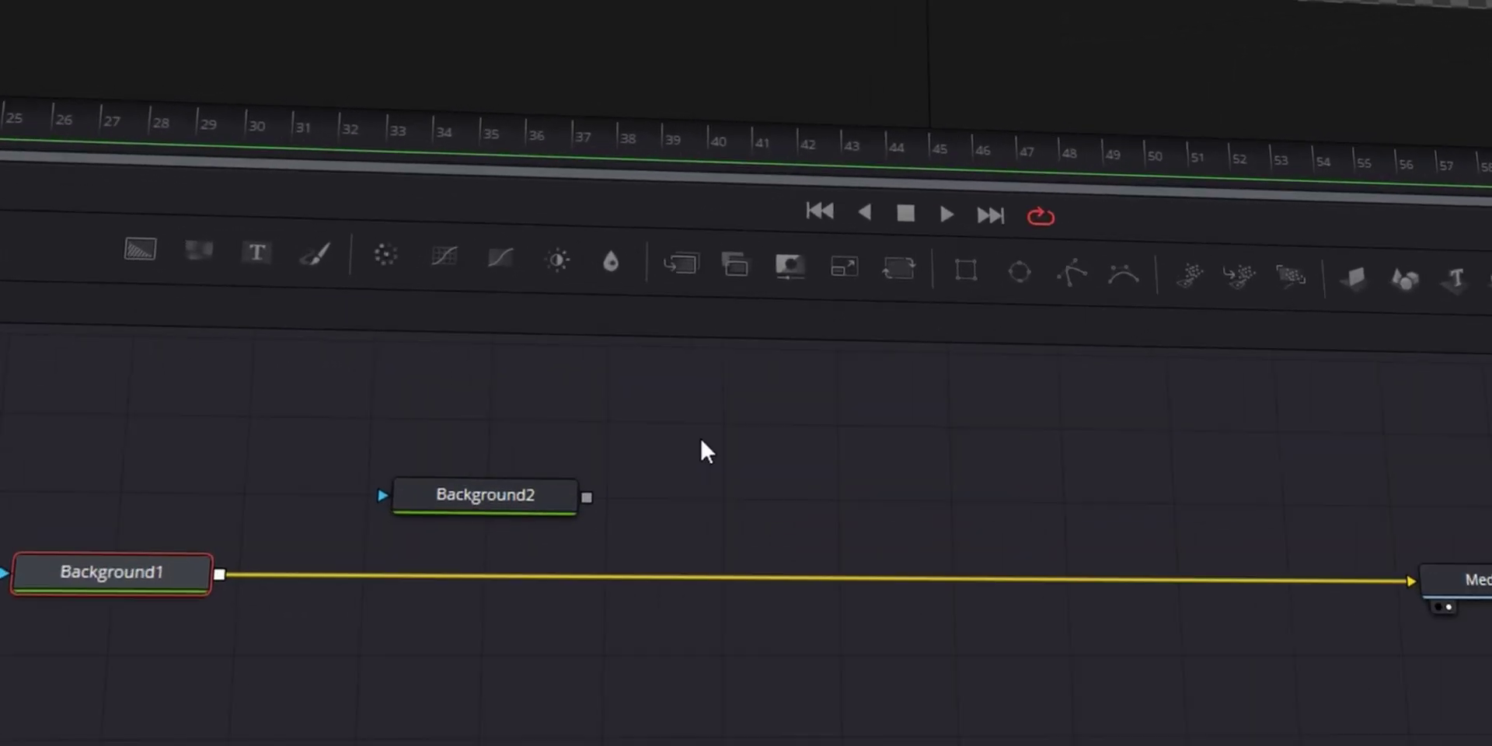
left_click(754, 370)
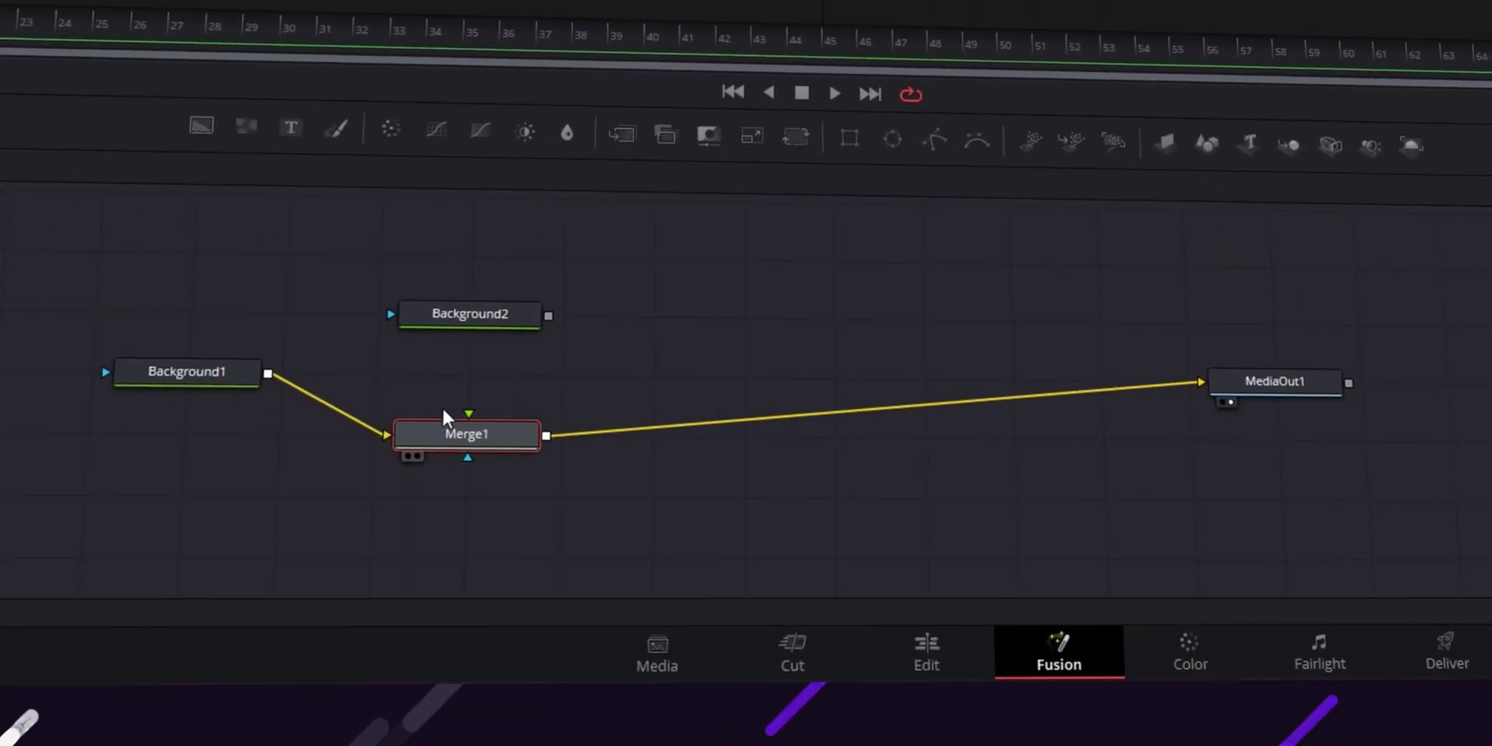
left_click_drag(450, 447, 459, 386)
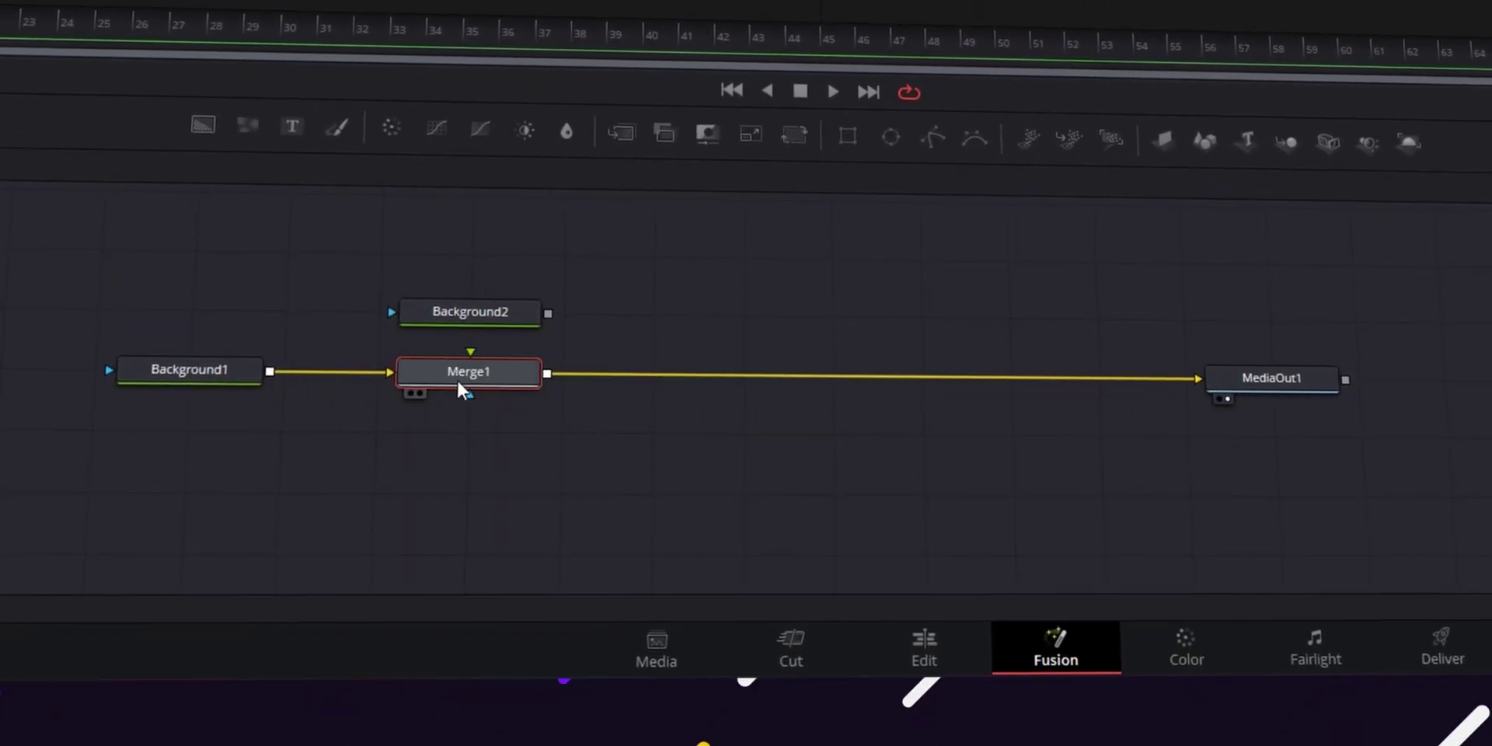
left_click_drag(509, 305, 509, 370)
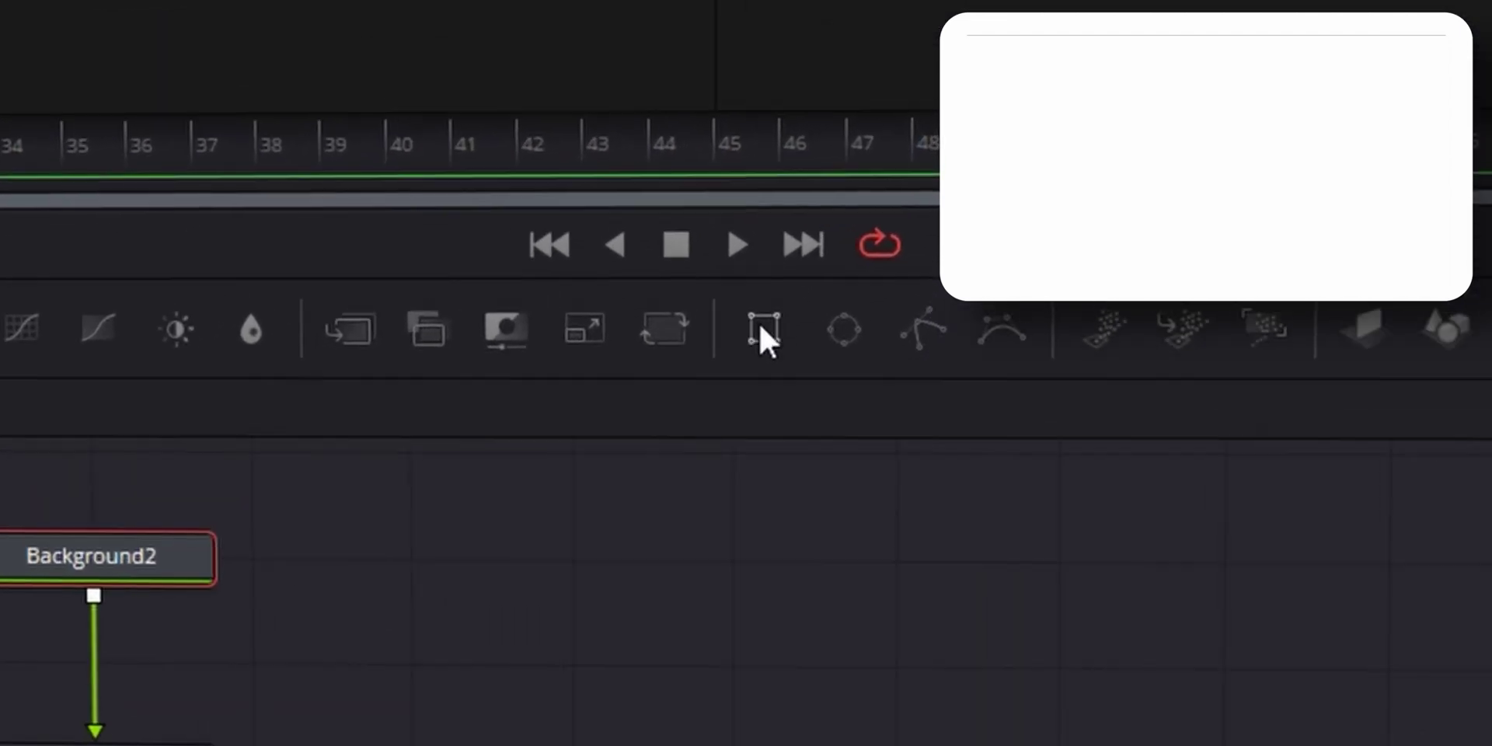
- Add a Rectangle1 mask to Background2, place it above the node, and view Merge1
left_click(765, 385)
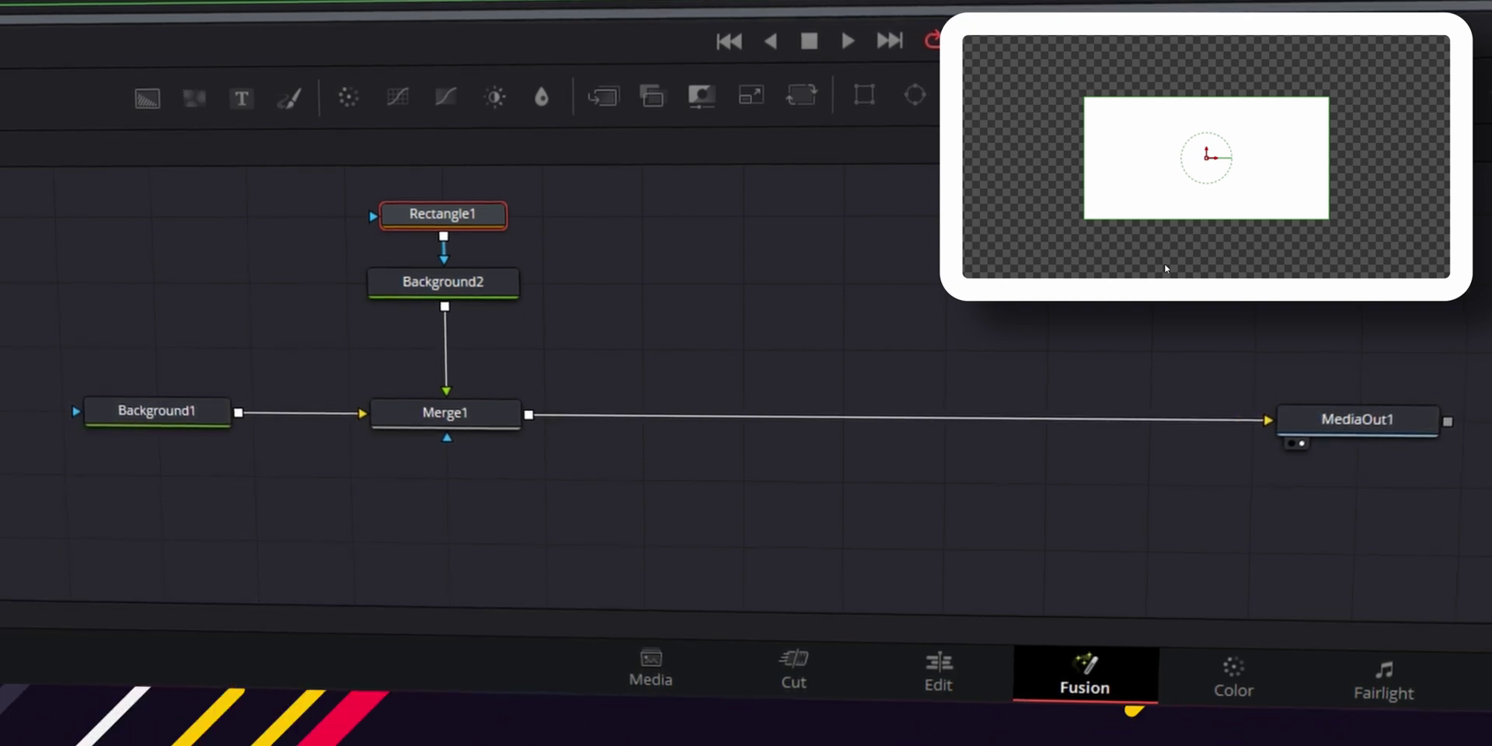
left_click_drag(466, 219, 457, 175)
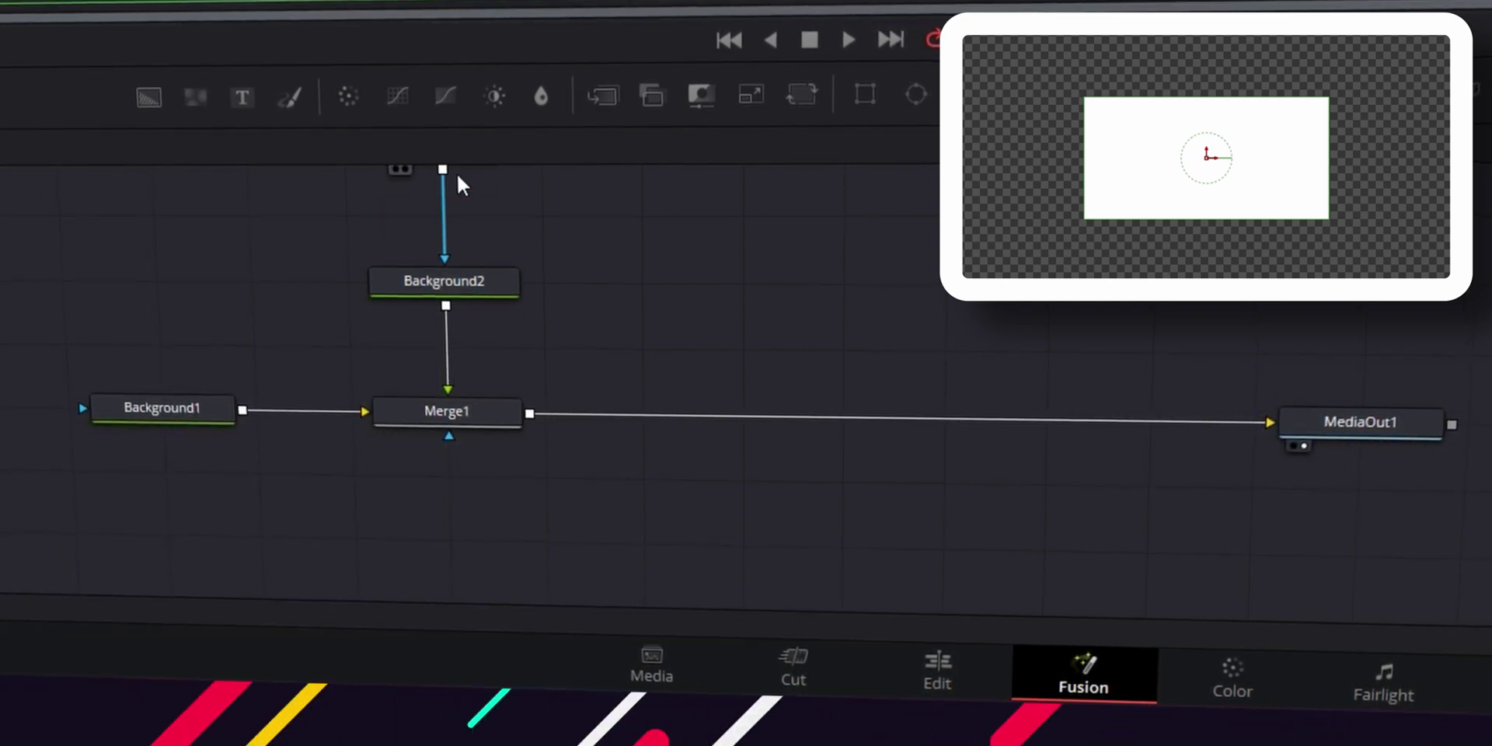
left_click(472, 287)
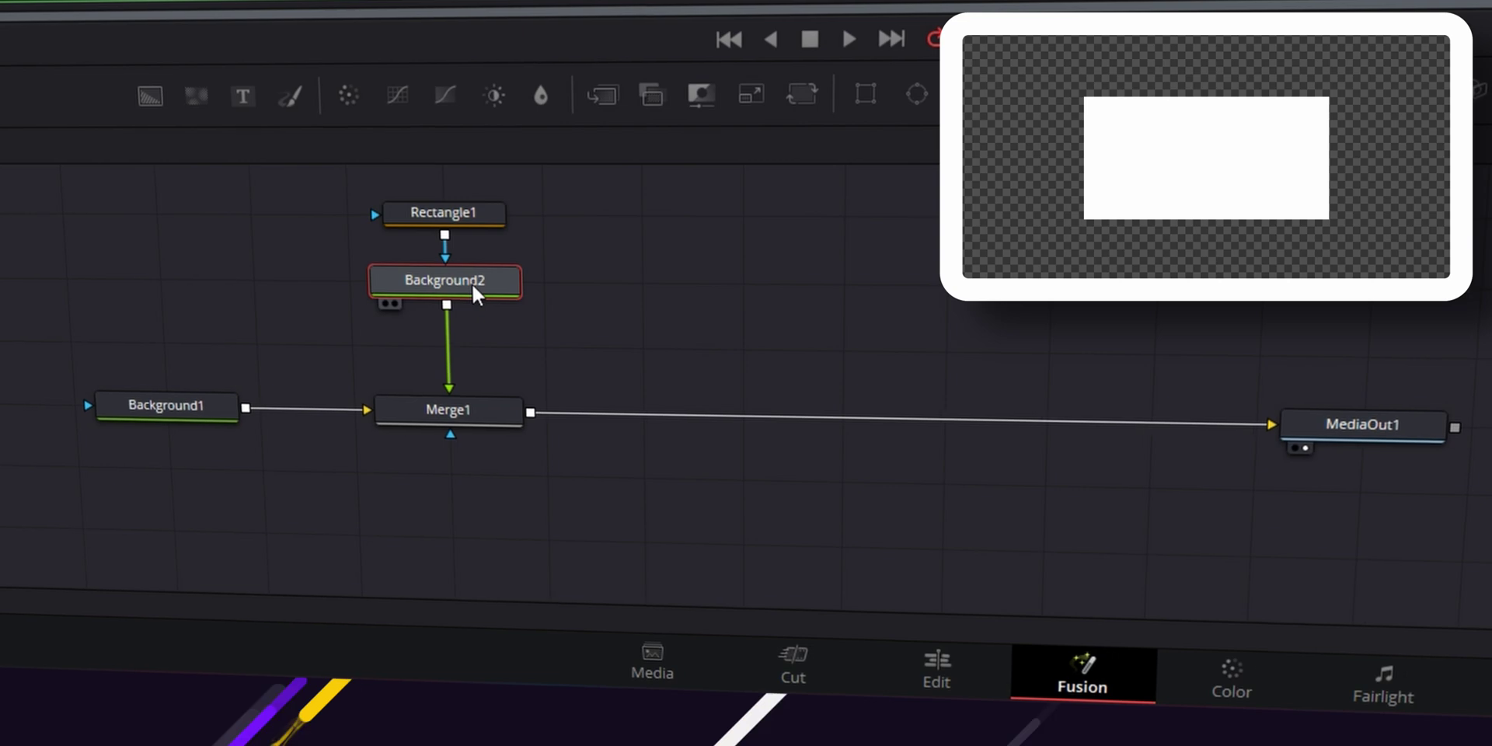
left_click(496, 418)
left_click_drag(147, 499, 1411, 373)
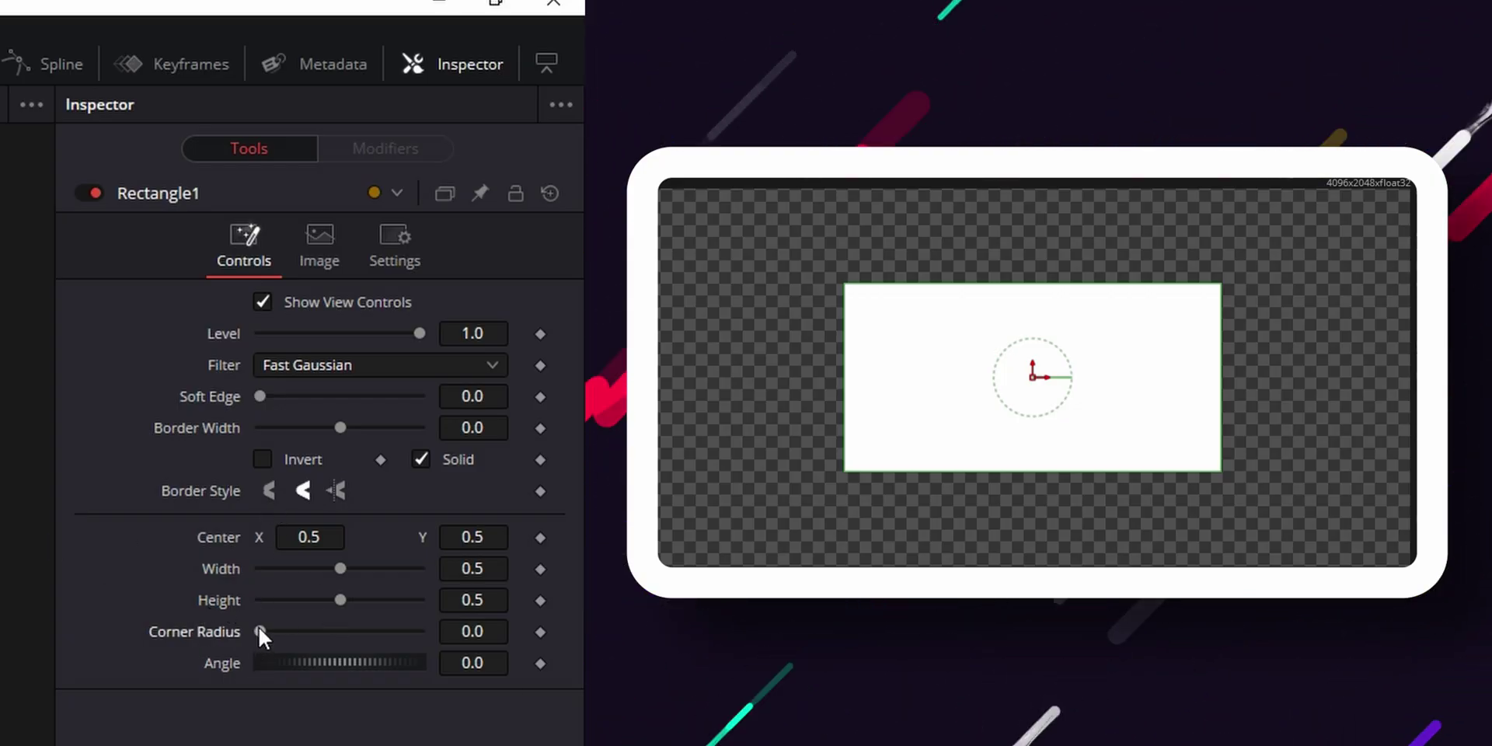
- Set Rectangle1's corner radius to 0.402 and resize it into a wide, thin lower-left bar
left_click_drag(261, 631, 324, 631)
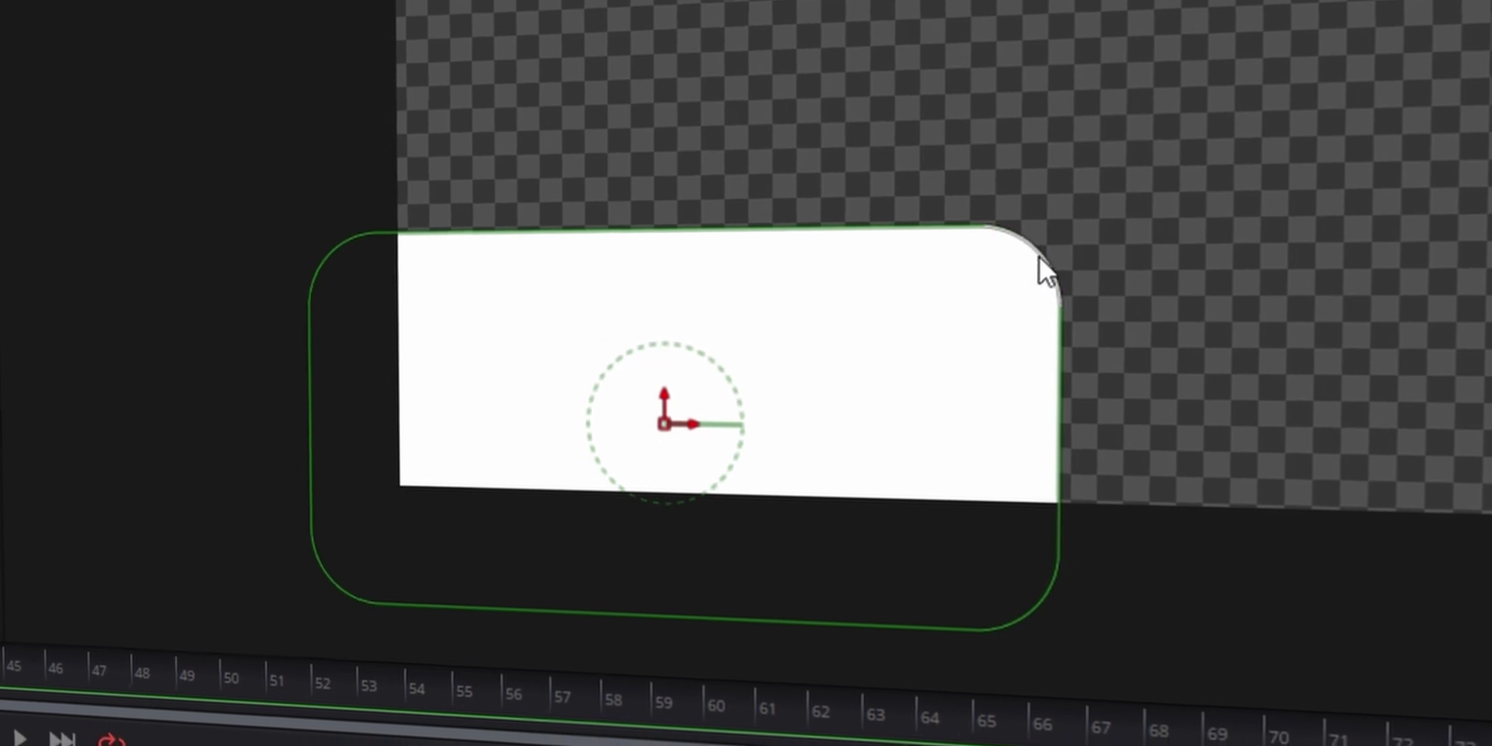
left_click_drag(1043, 249, 876, 394)
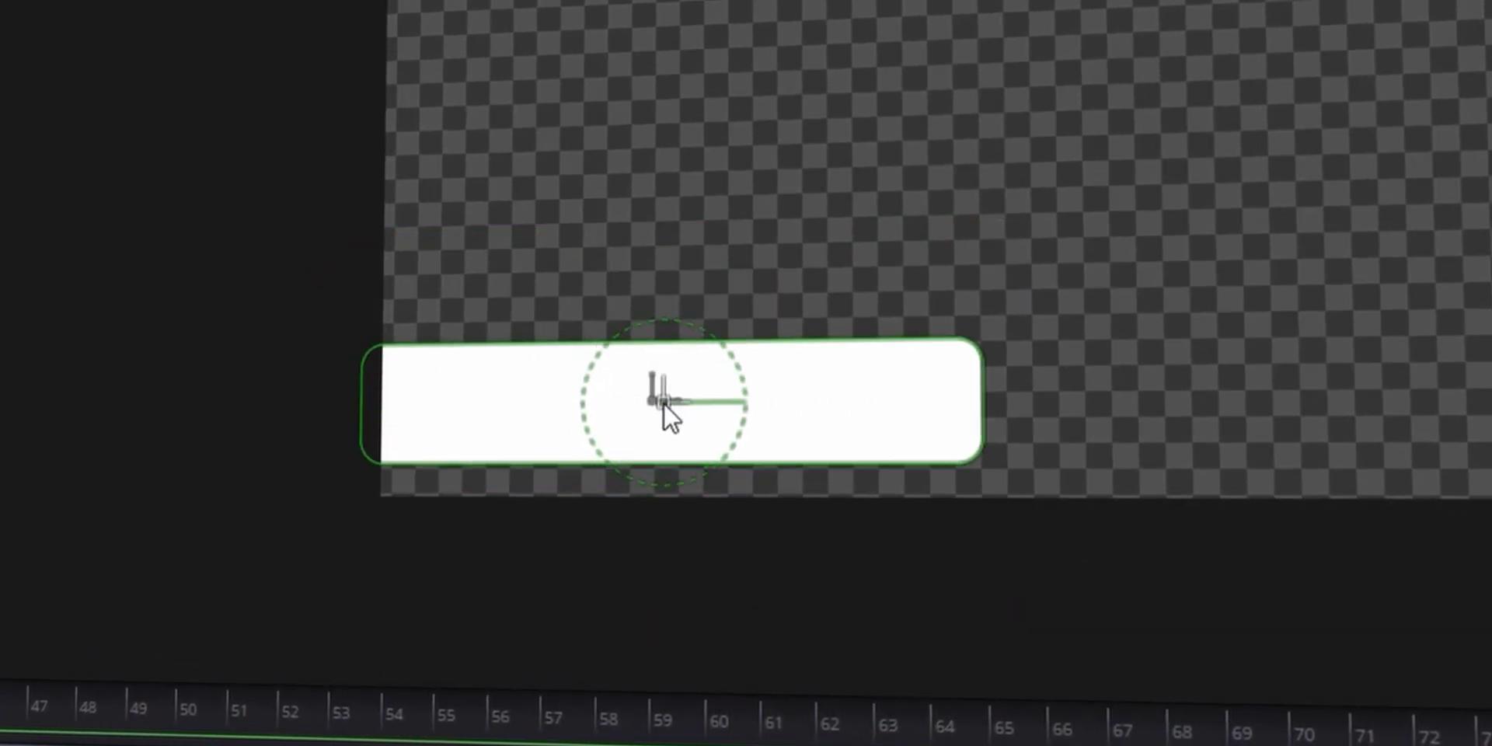
left_click_drag(1050, 404, 1072, 408)
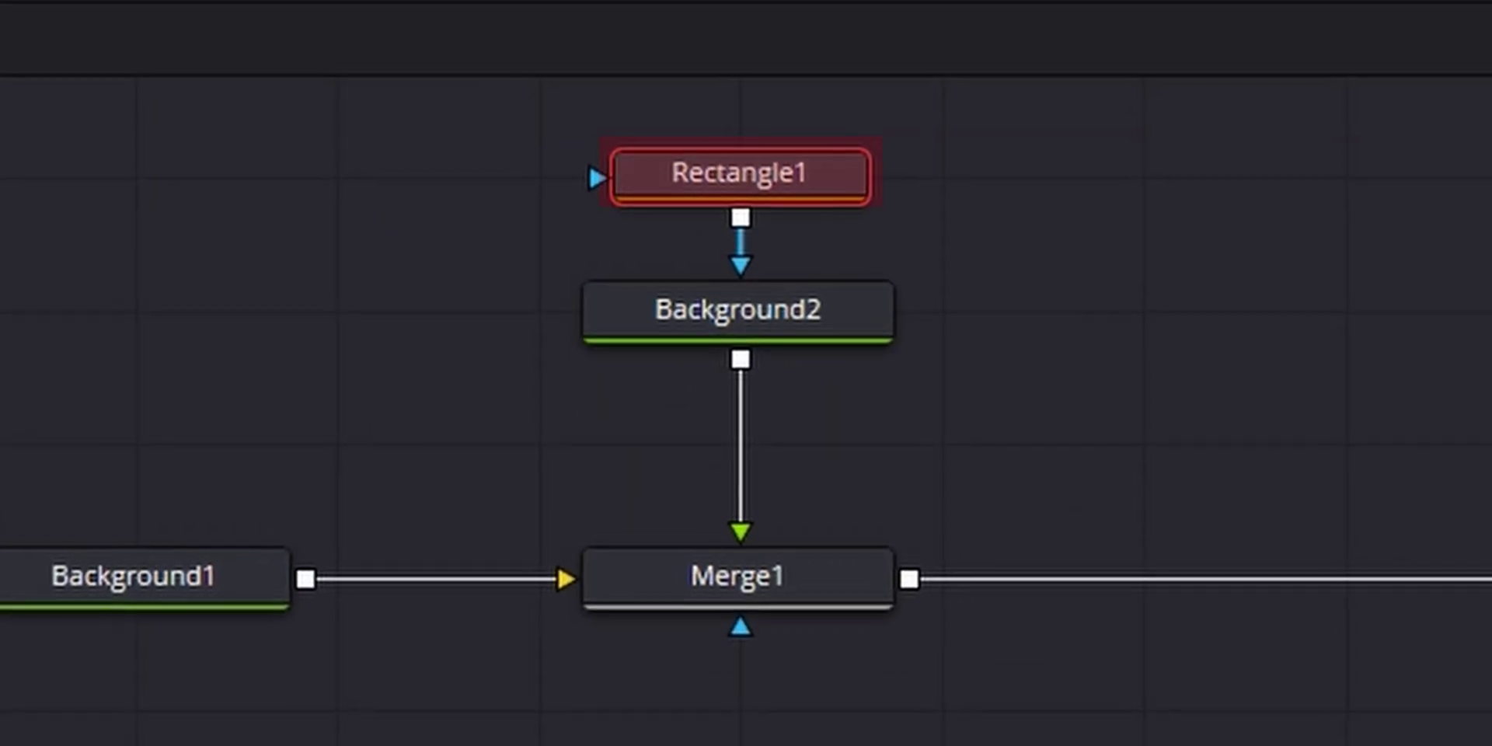
- Keyframe Rectangle1's Center at frames 0 and 20, with Y lowered to -0.08936 at frame 0
left_click(739, 309)
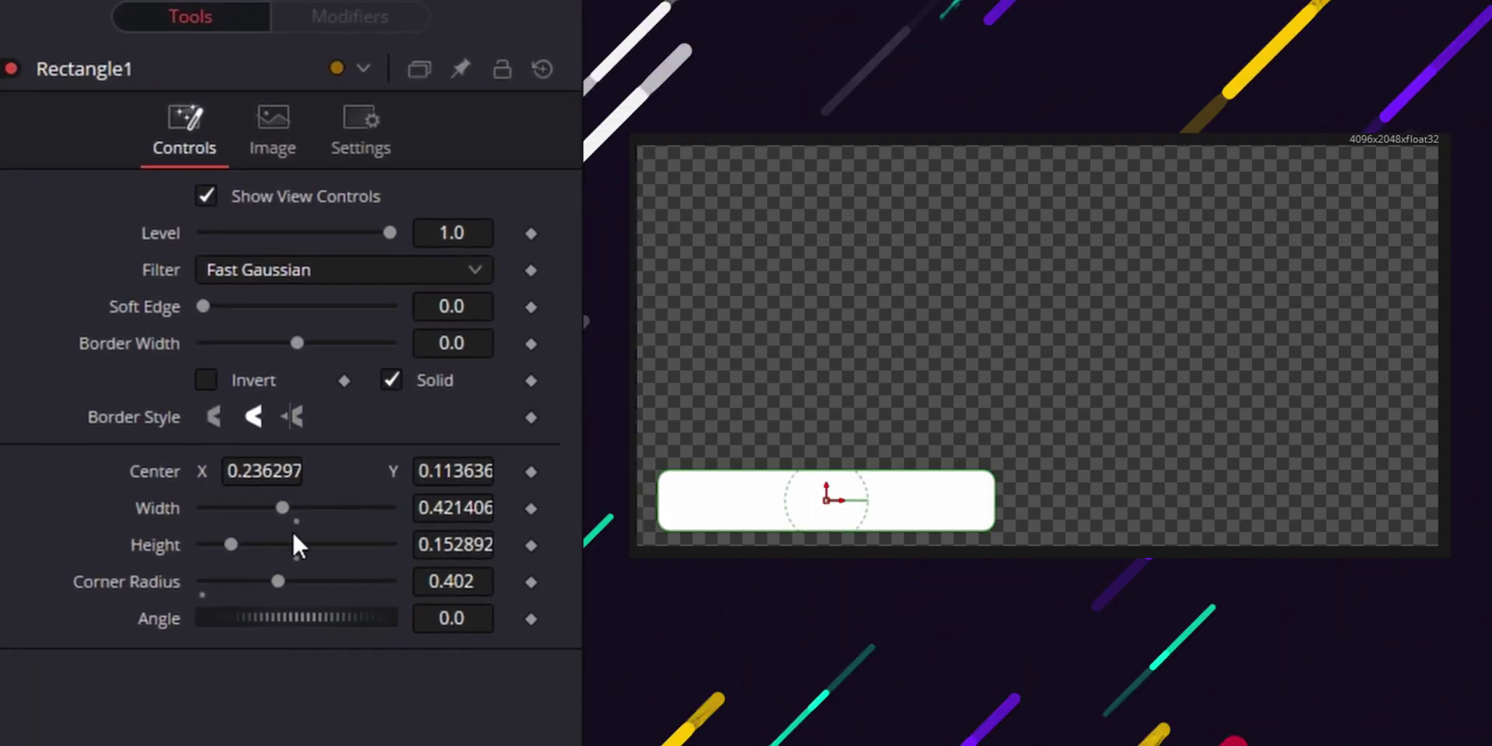
left_click_drag(268, 471, 402, 627)
key("ctrl+z")
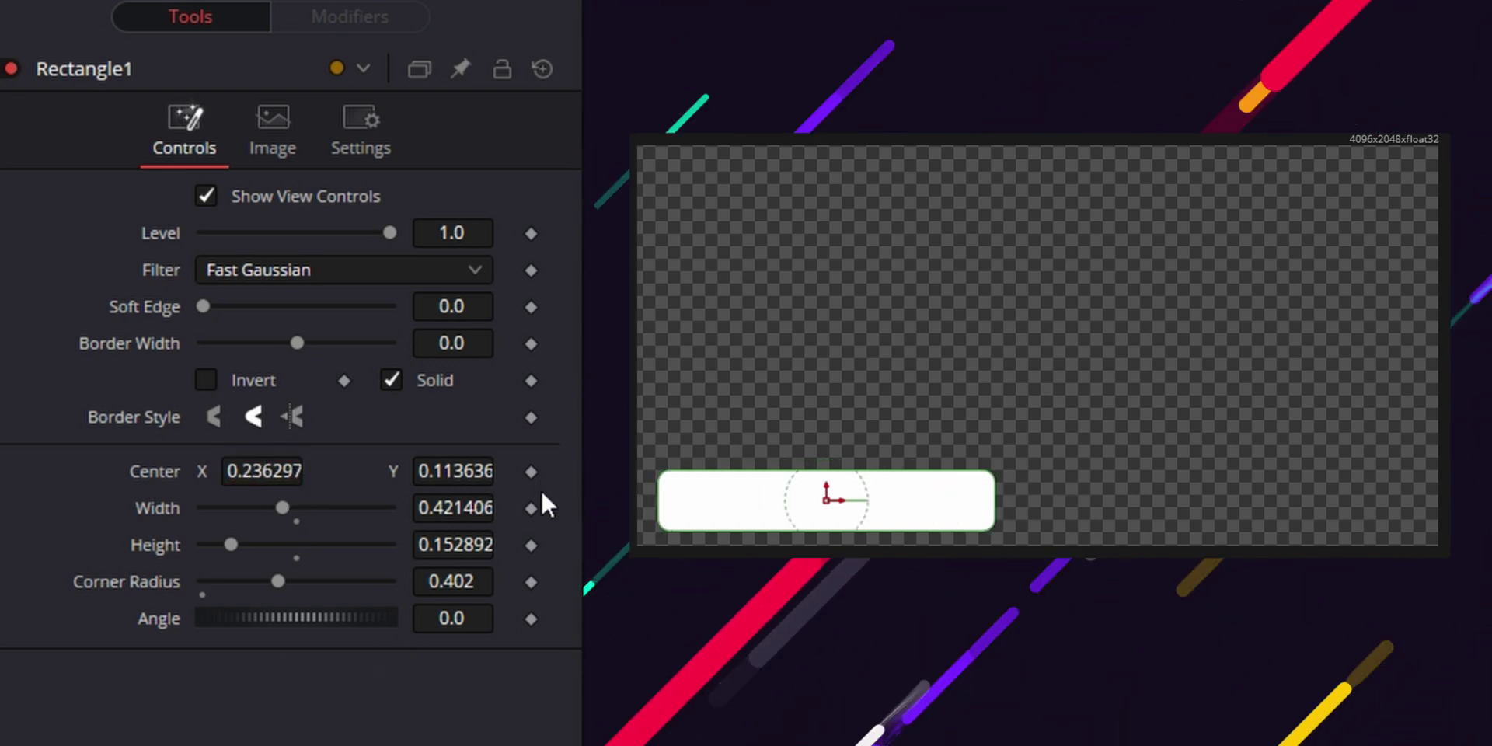
left_click(532, 472)
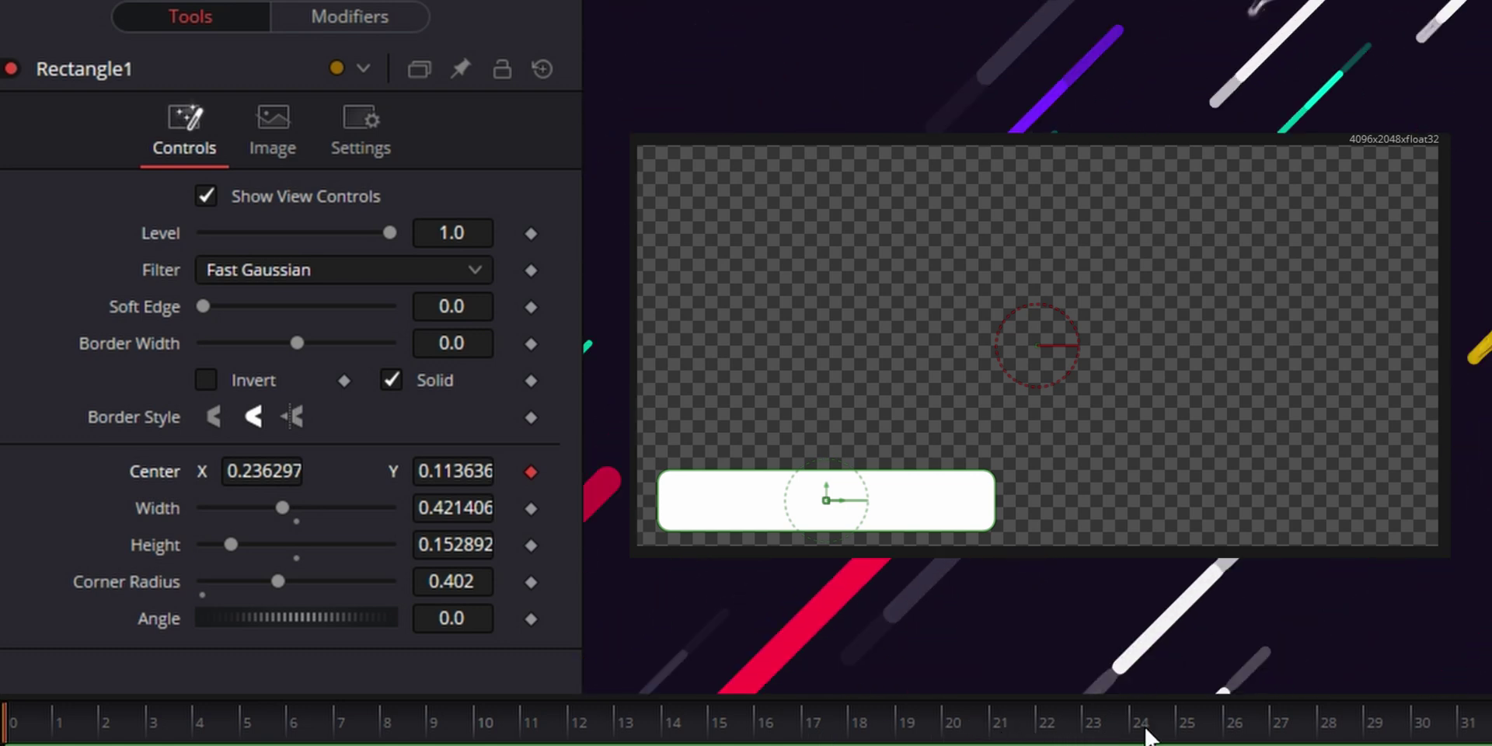
left_click(942, 723)
left_click(532, 472)
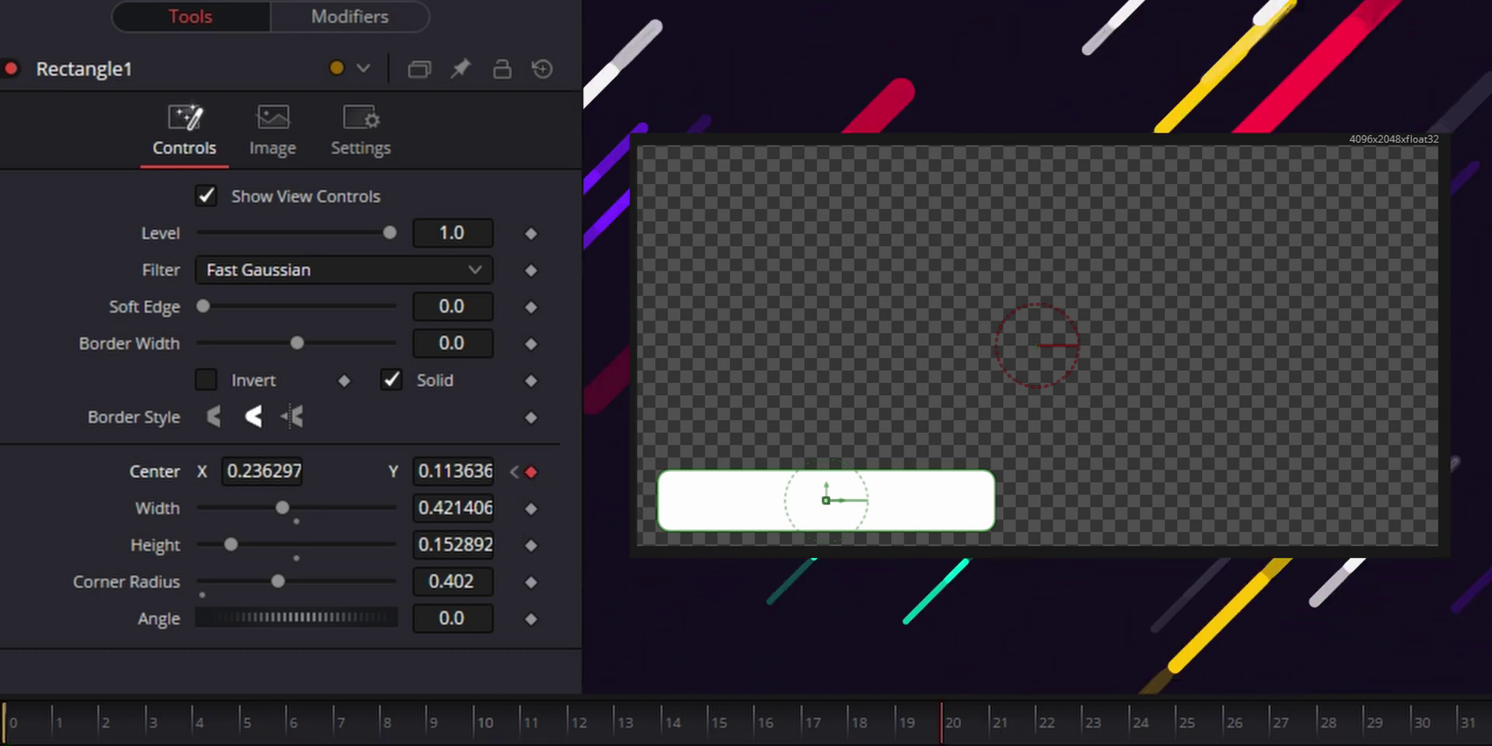
left_click(514, 472)
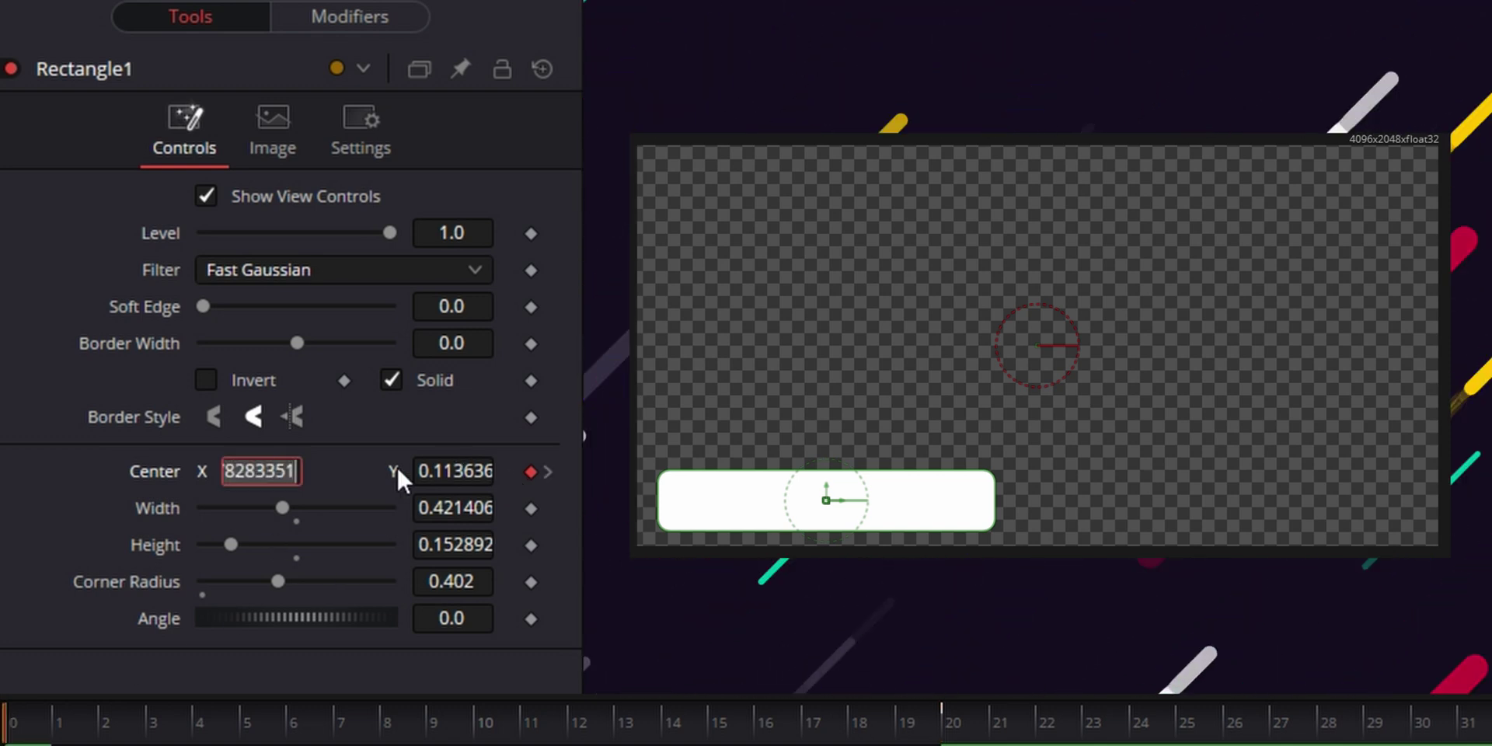
left_click_drag(480, 481, 303, 480)
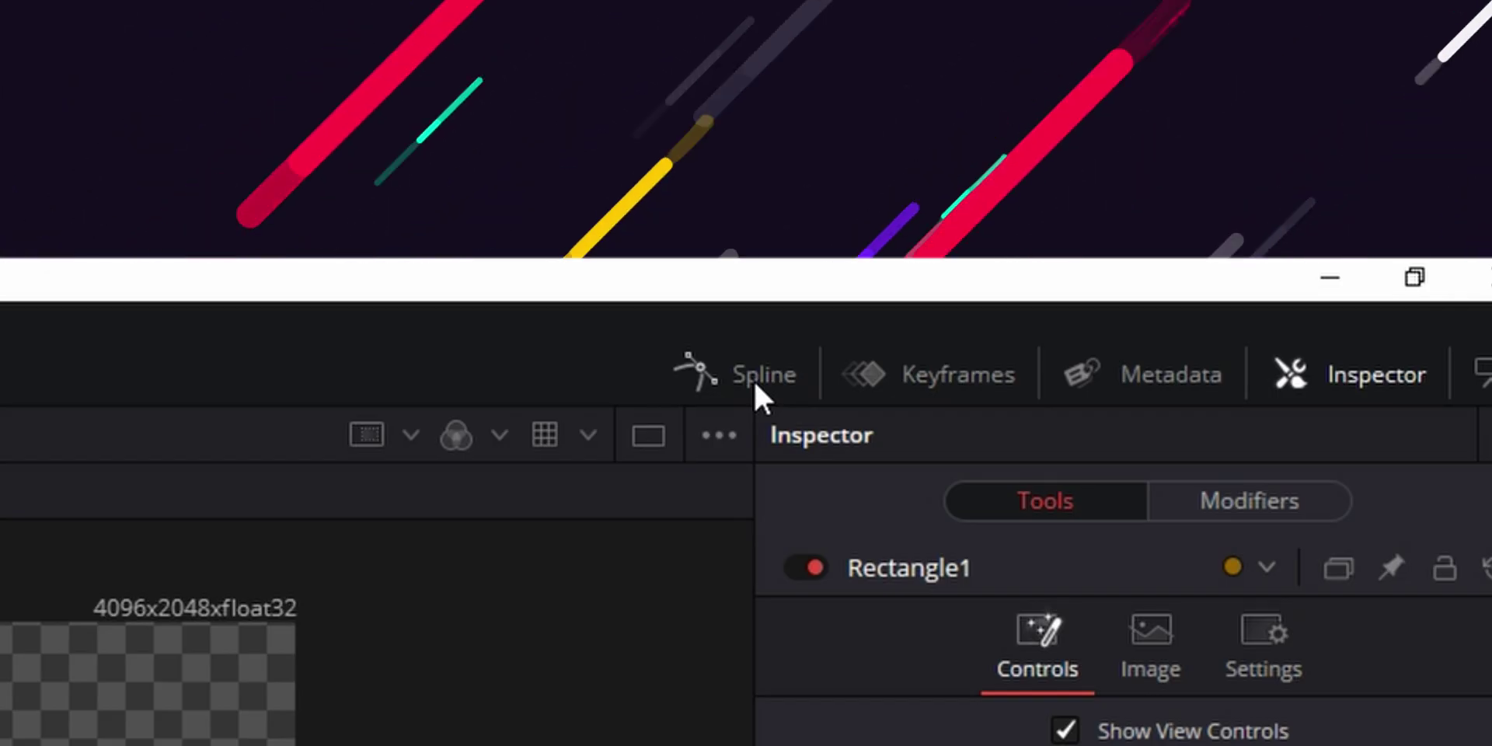
- Ease Rectangle1's Displacement curve in the Spline editor, with a longer ease-in than ease-out
left_click(755, 381)
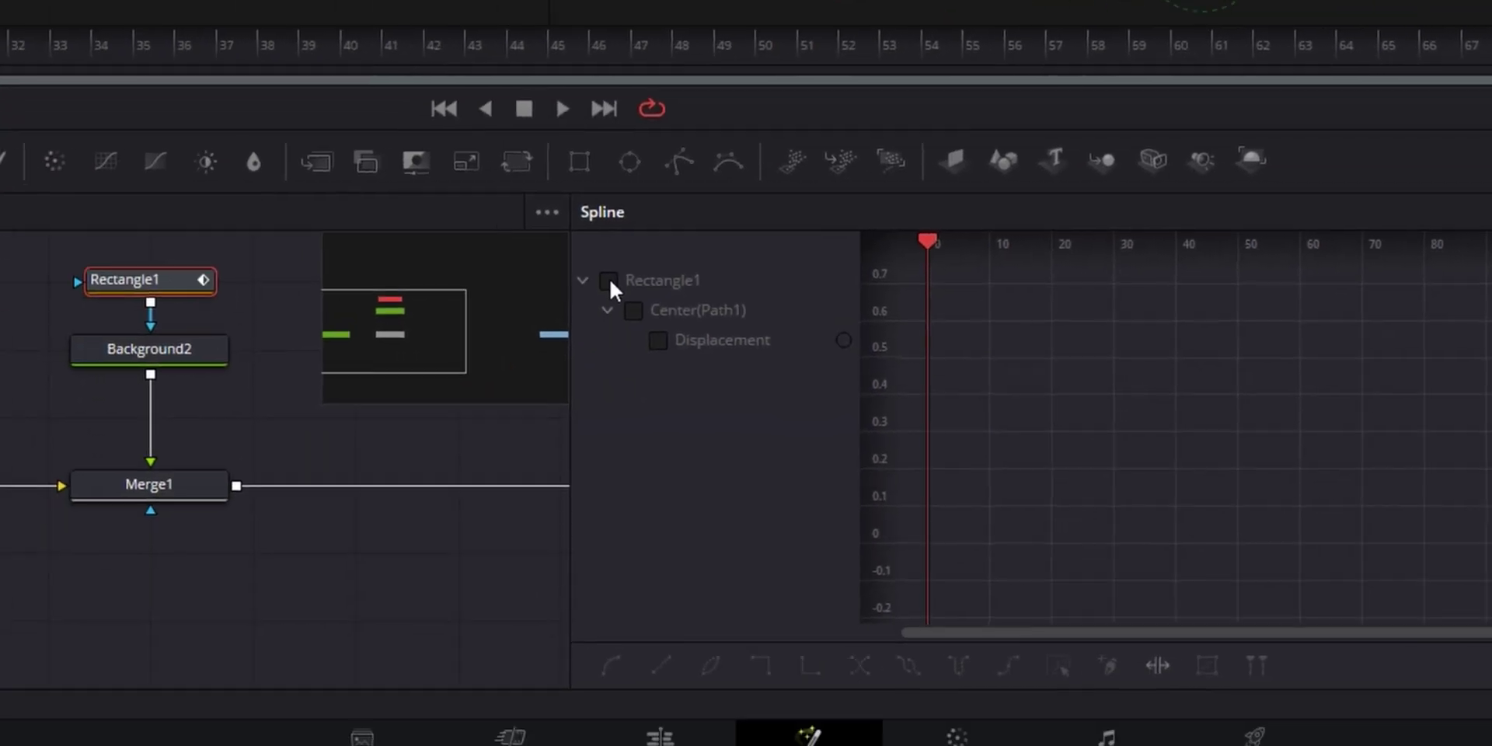
left_click(610, 280)
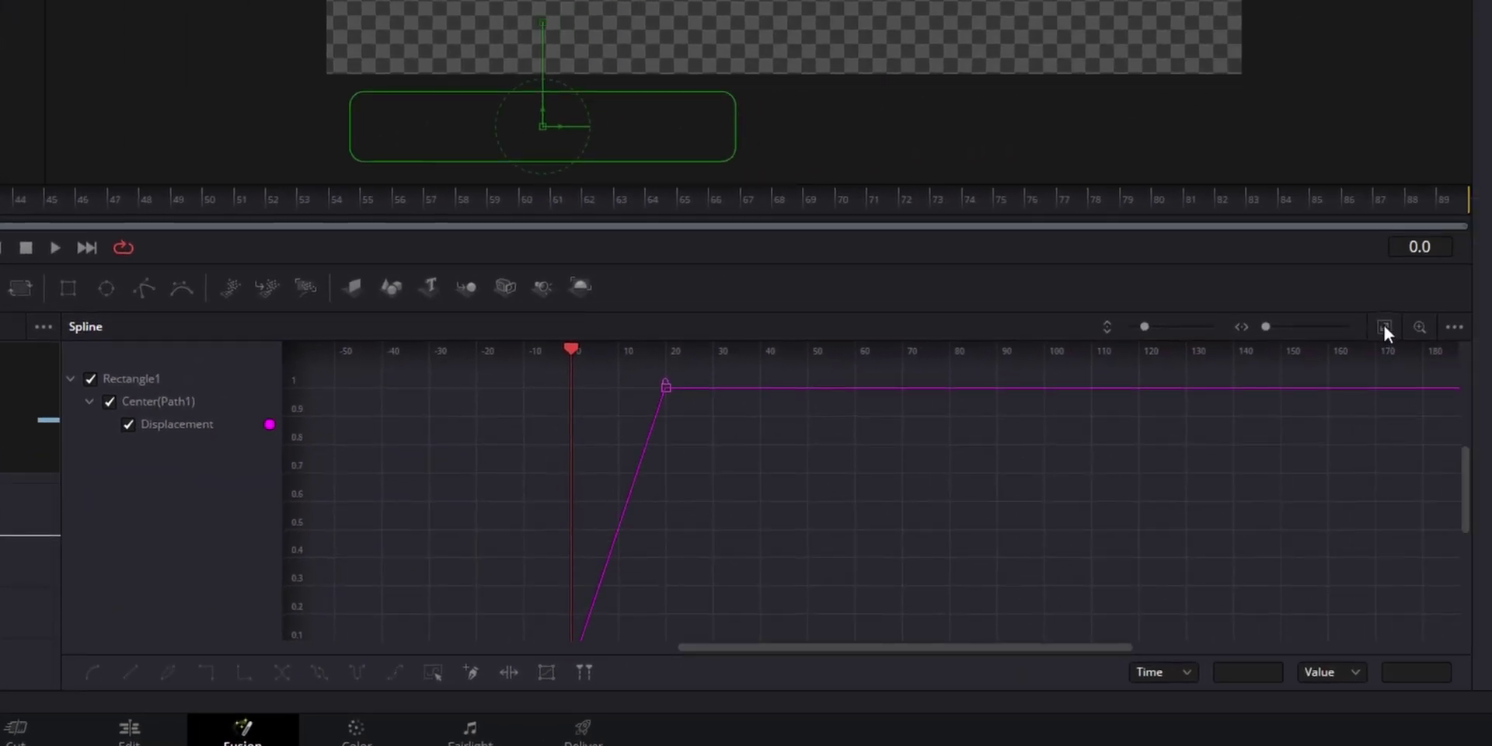
left_click(1383, 326)
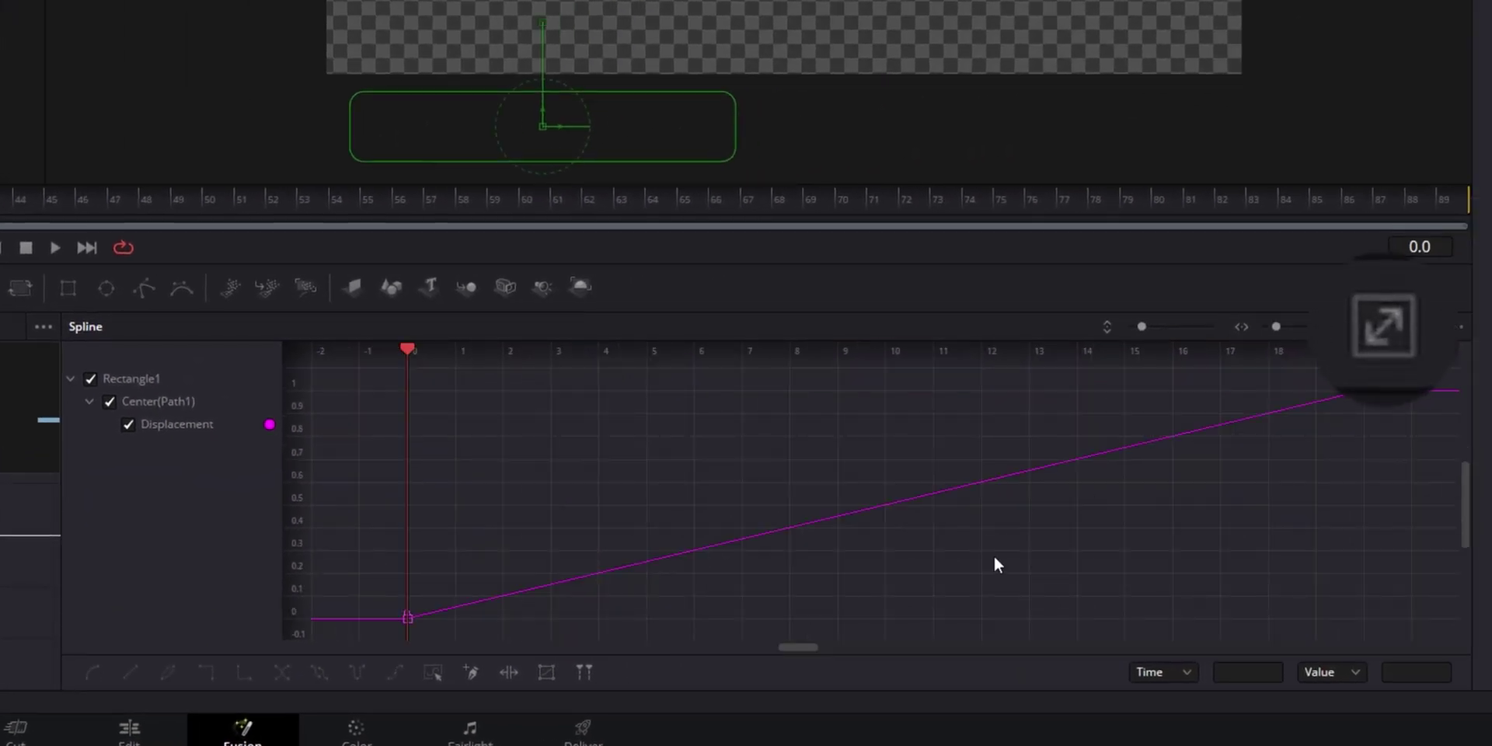
left_click_drag(1395, 377, 357, 640)
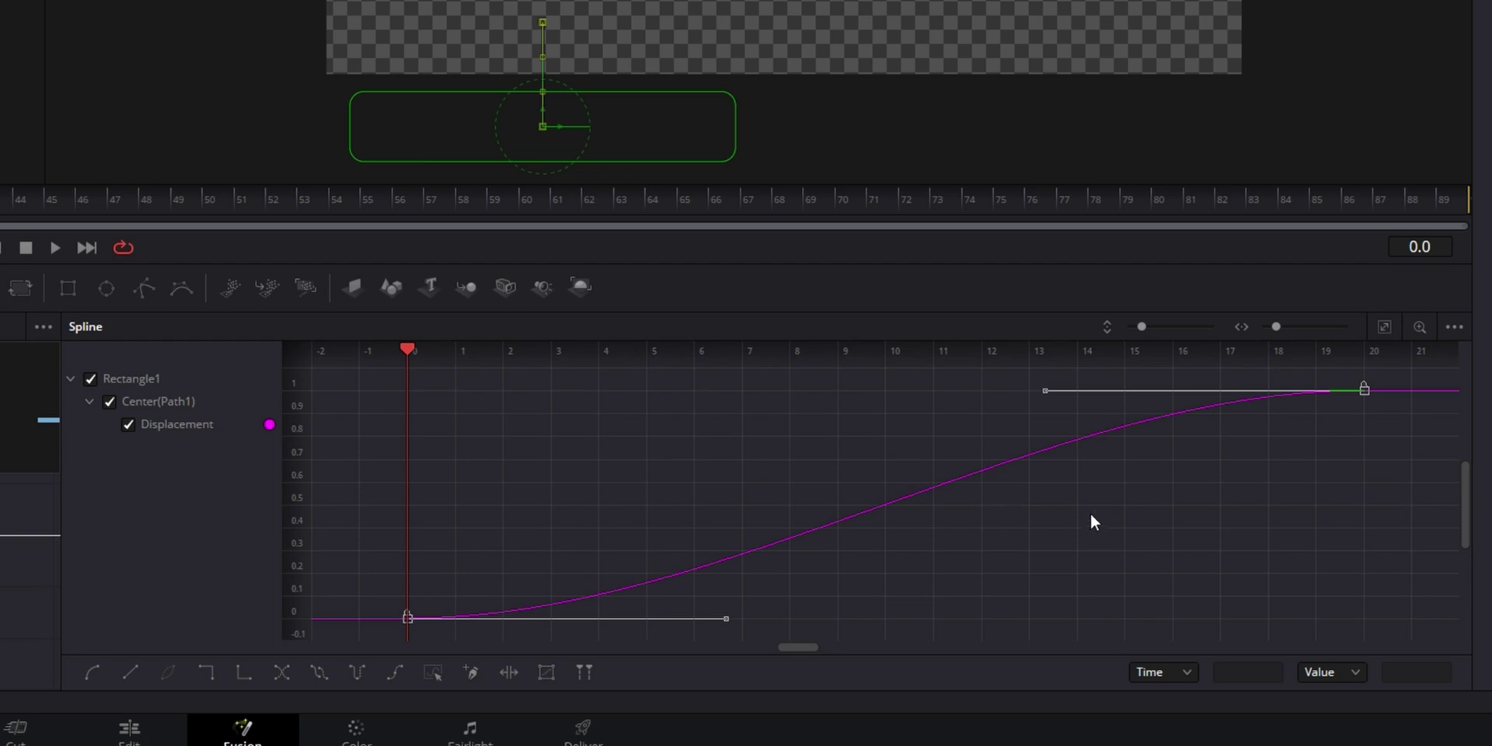
key("t")
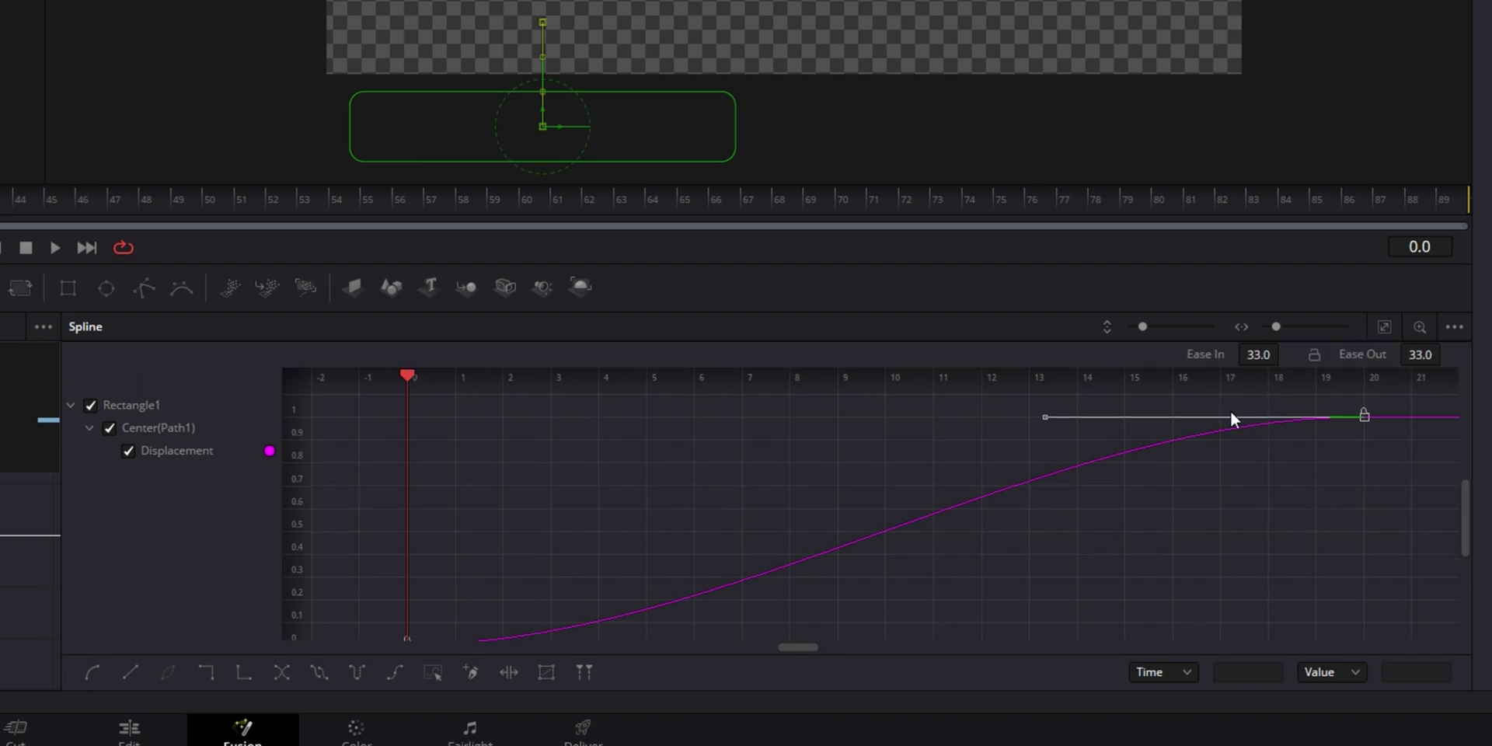
left_click_drag(1260, 355, 1285, 351)
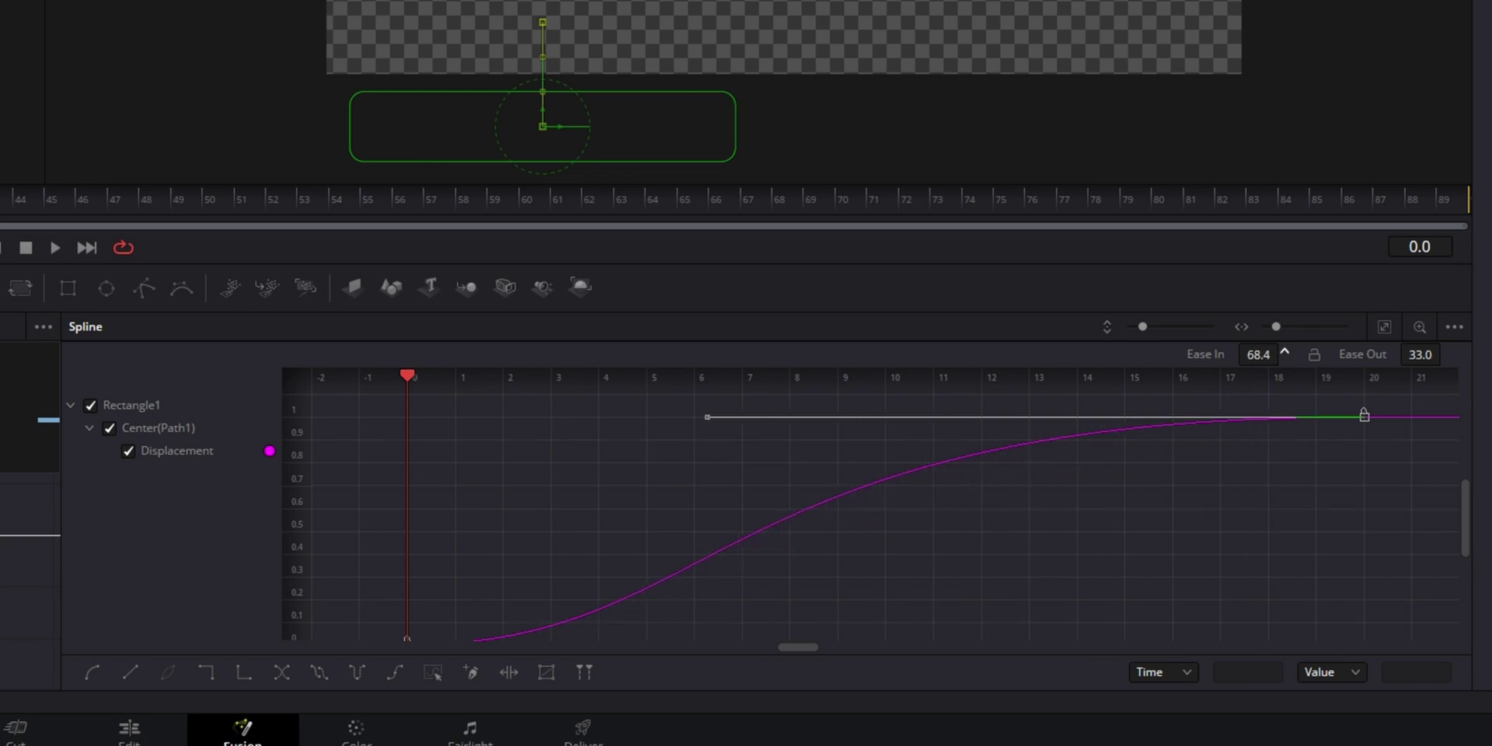
key("space")
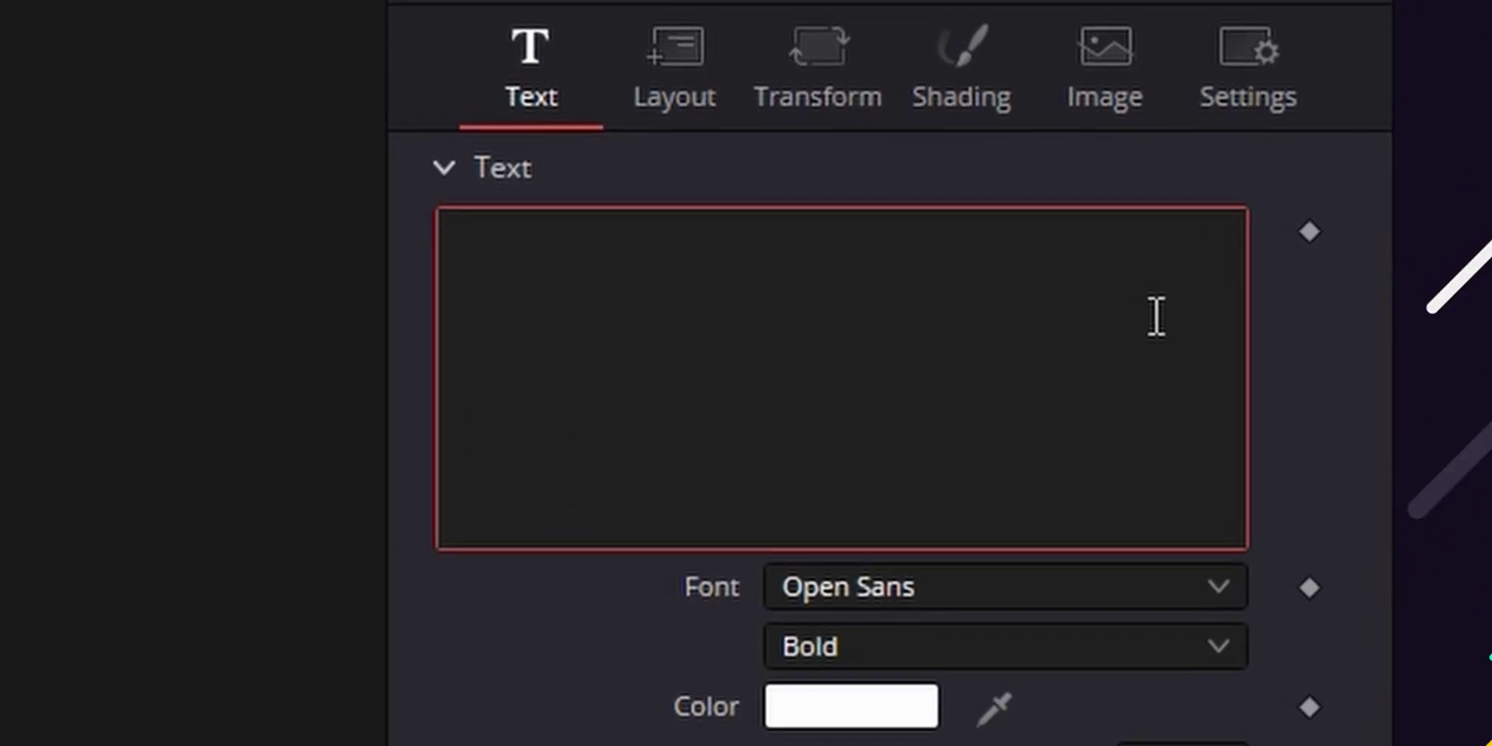
- Set the Text+ title to 'DanVinci' in Proxima Nova Bold with a dark grey colour
type("Dann")
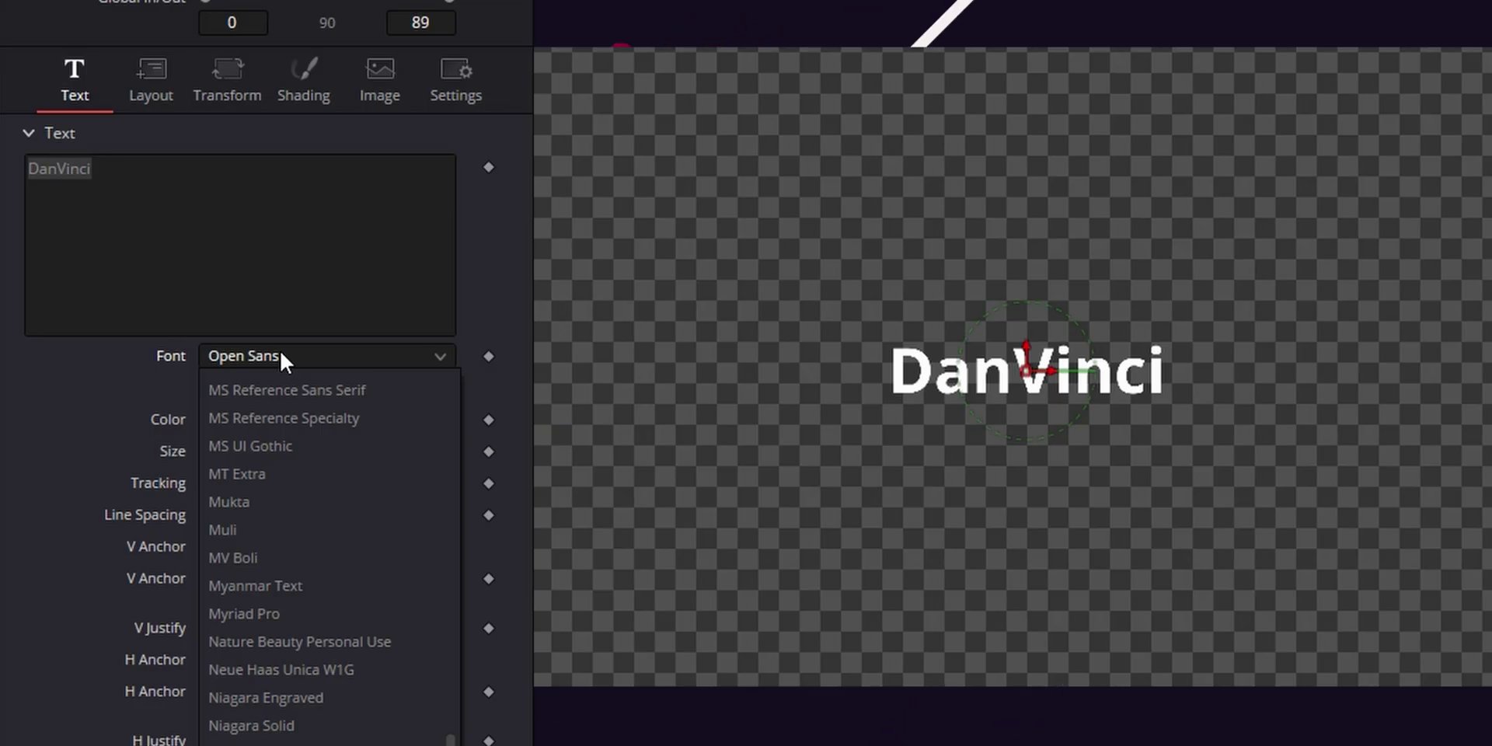
type("Proxima")
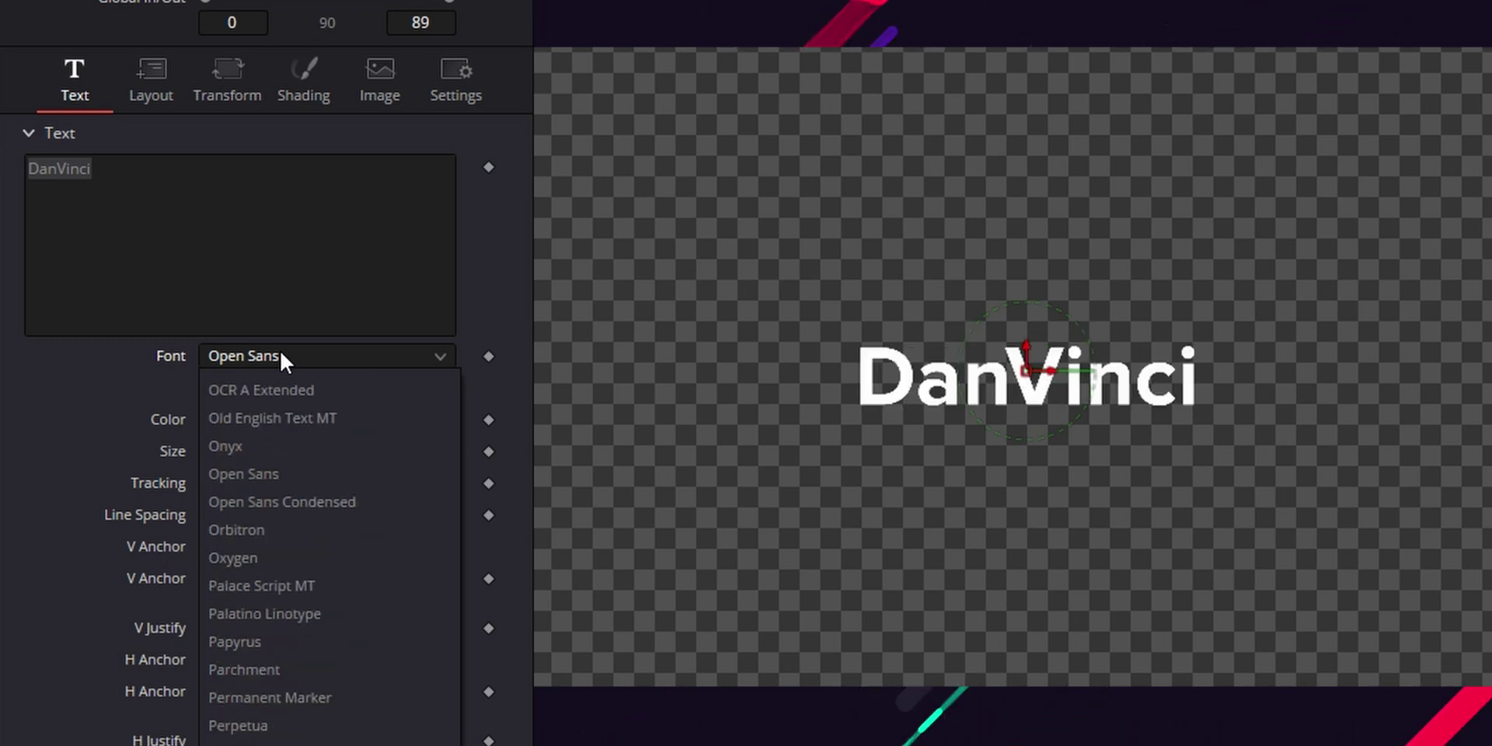
key("Return")
left_click(243, 420)
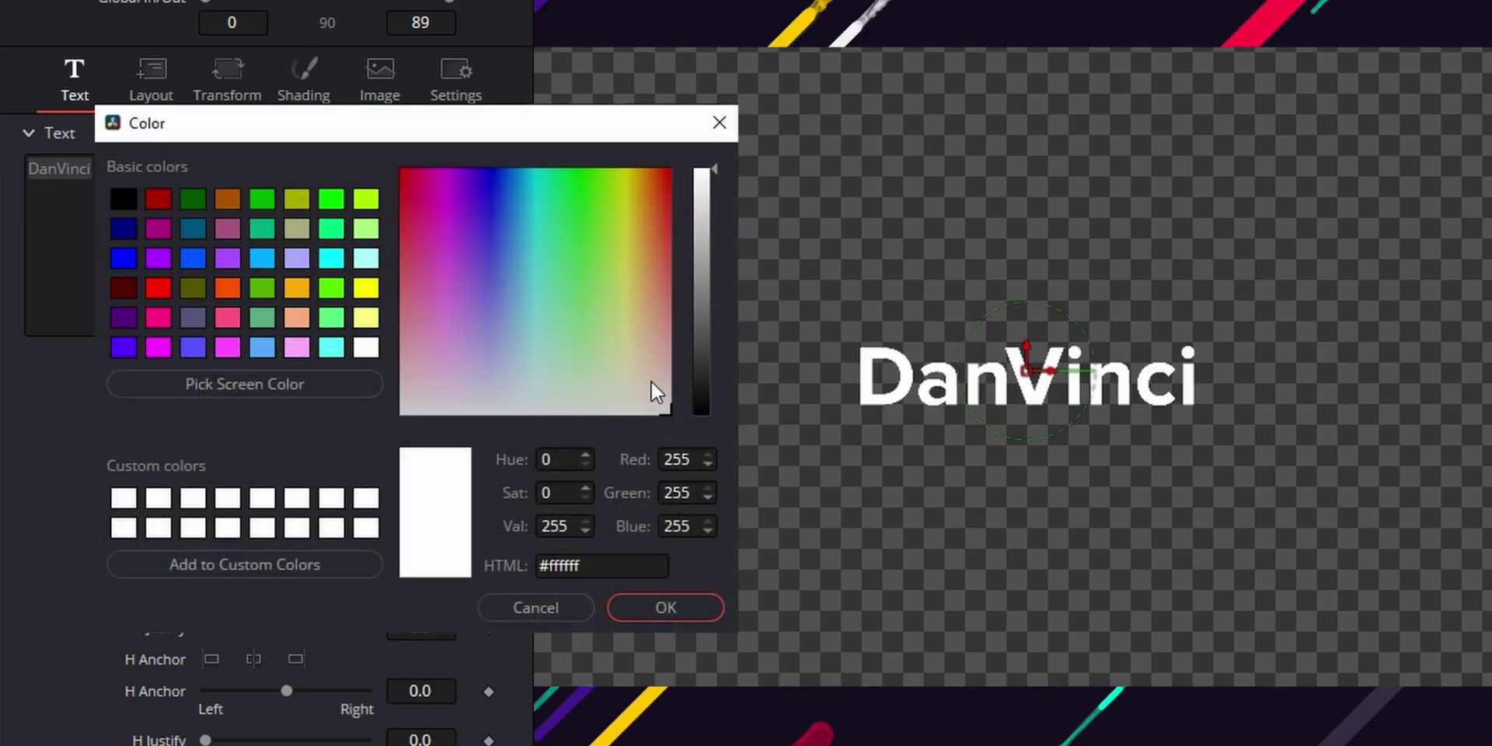
left_click_drag(738, 280, 733, 470)
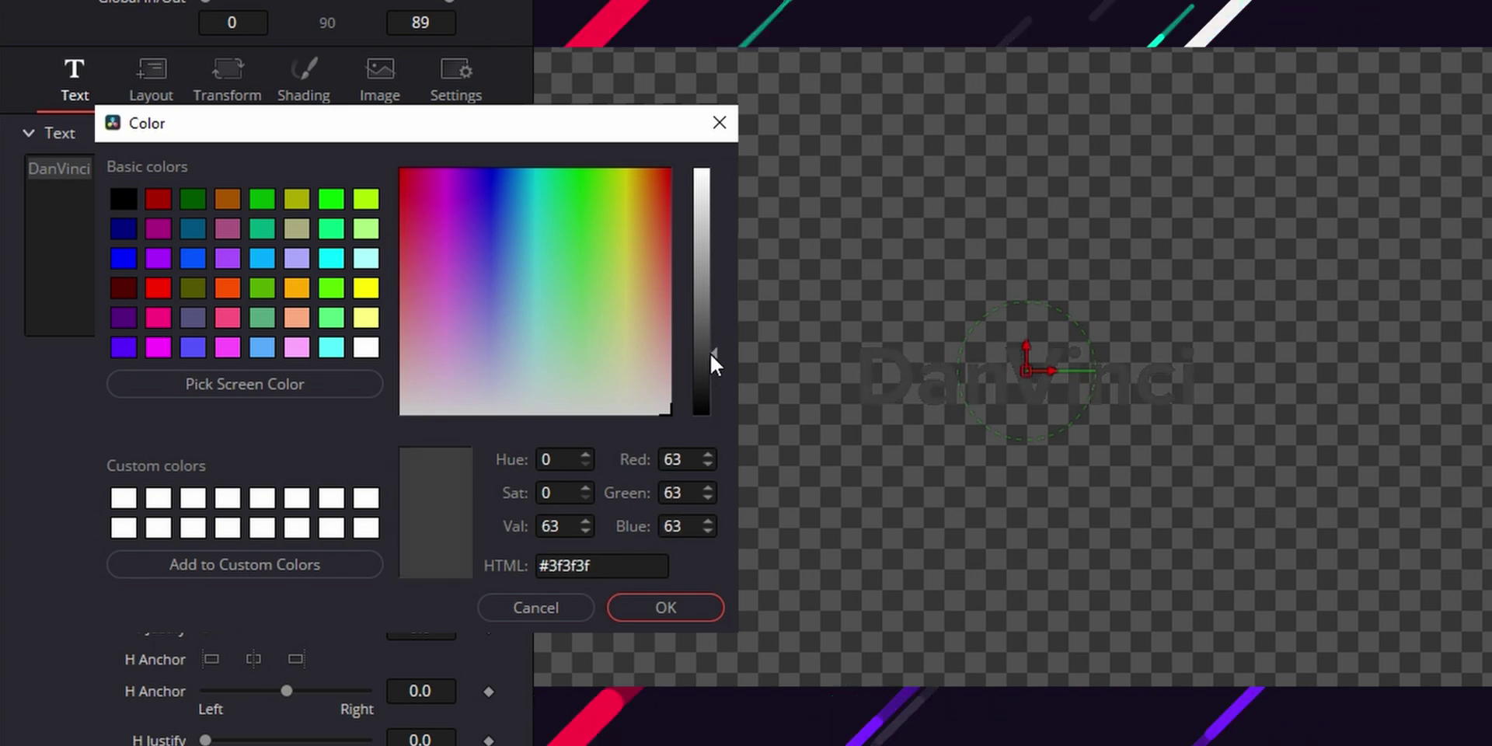
left_click(707, 605)
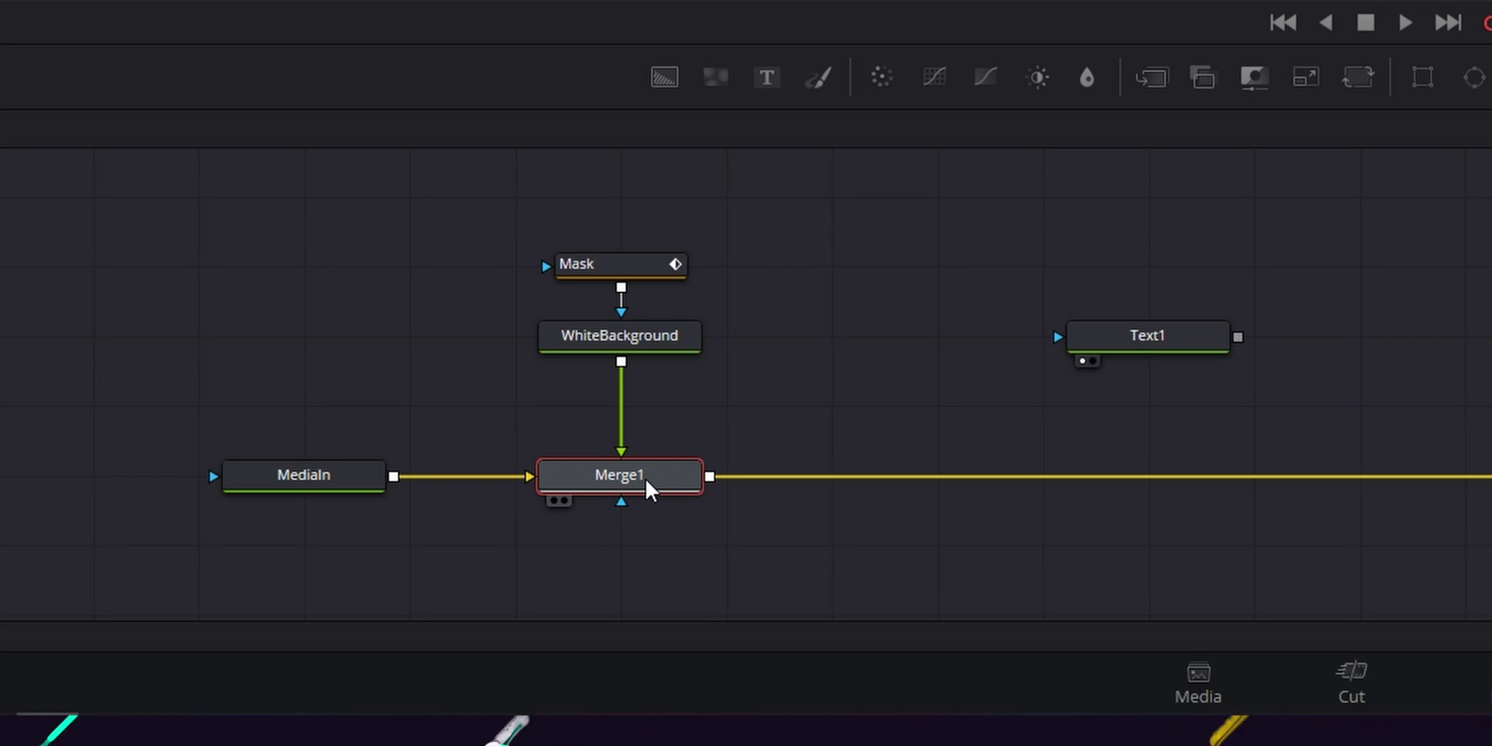
- Rename the Rectangle1 node to Mask
key("F2")
type("M")
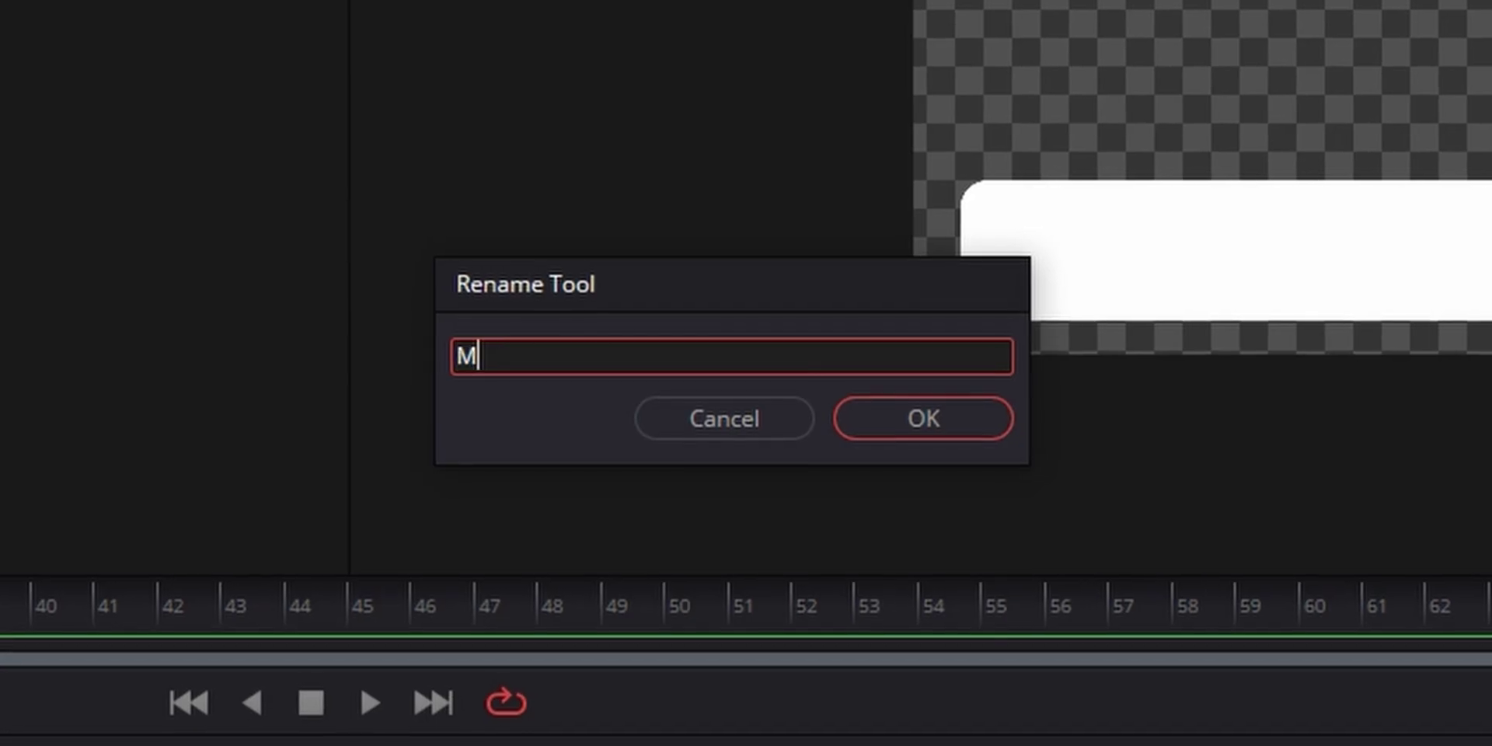
type("edia")
key("BackSpace")
key("BackSpace")
key("BackSpace")
key("BackSpace")
type("ask")
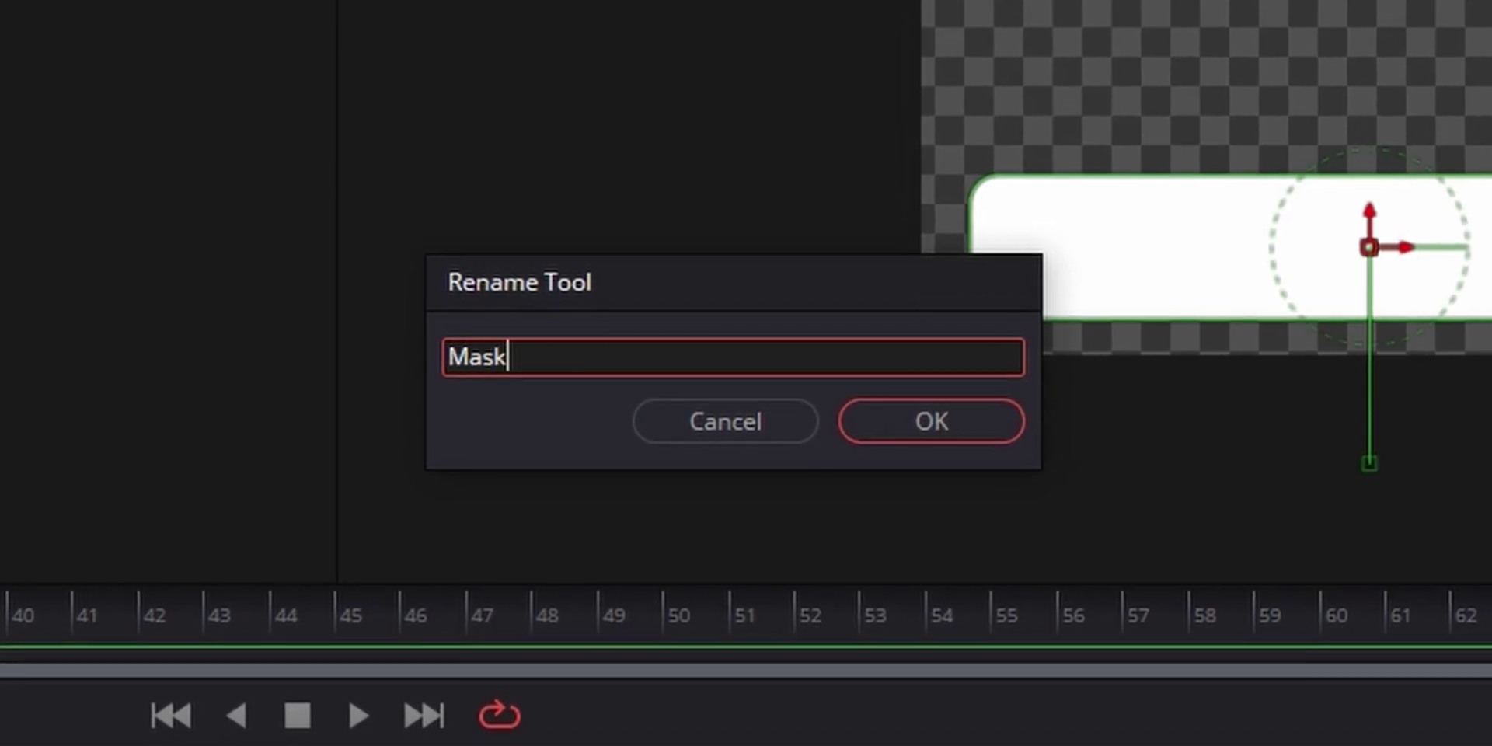
key("BackSpace")
key("BackSpace")
key("BackSpace")
key("BackSpace")
- Rename Background2 to WhiteBackground and insert Merge2 after Merge1
type("White Backgrou")
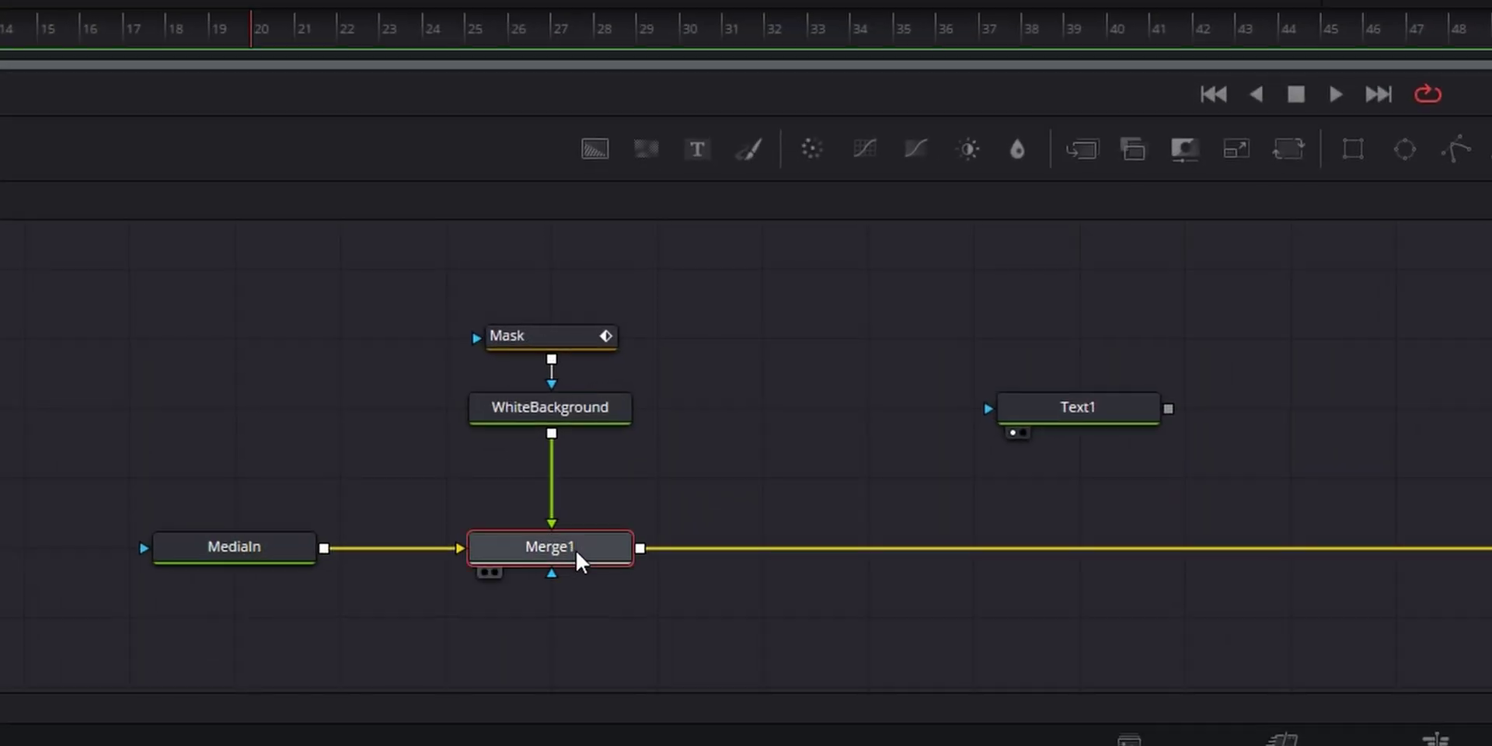
left_click(1082, 148)
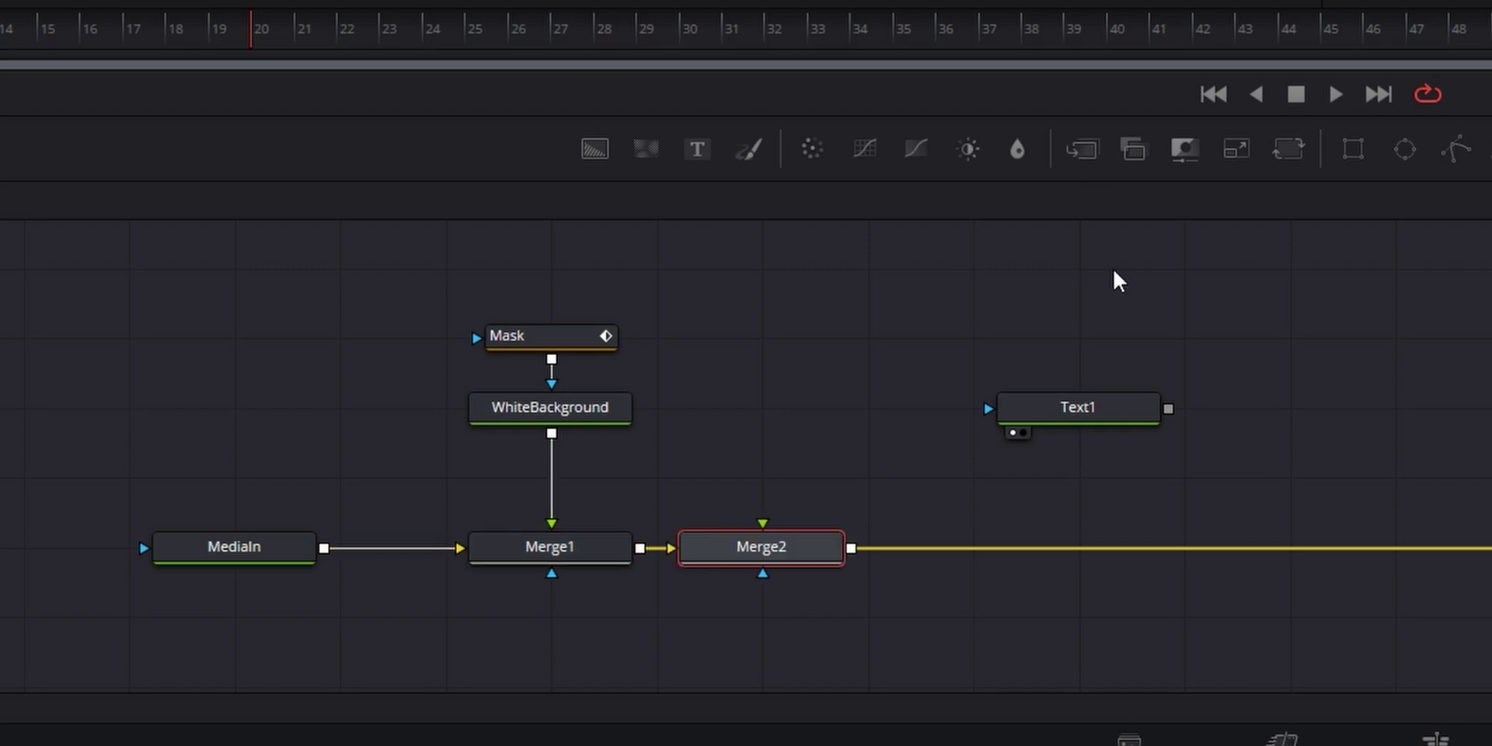
left_click_drag(834, 564, 729, 494)
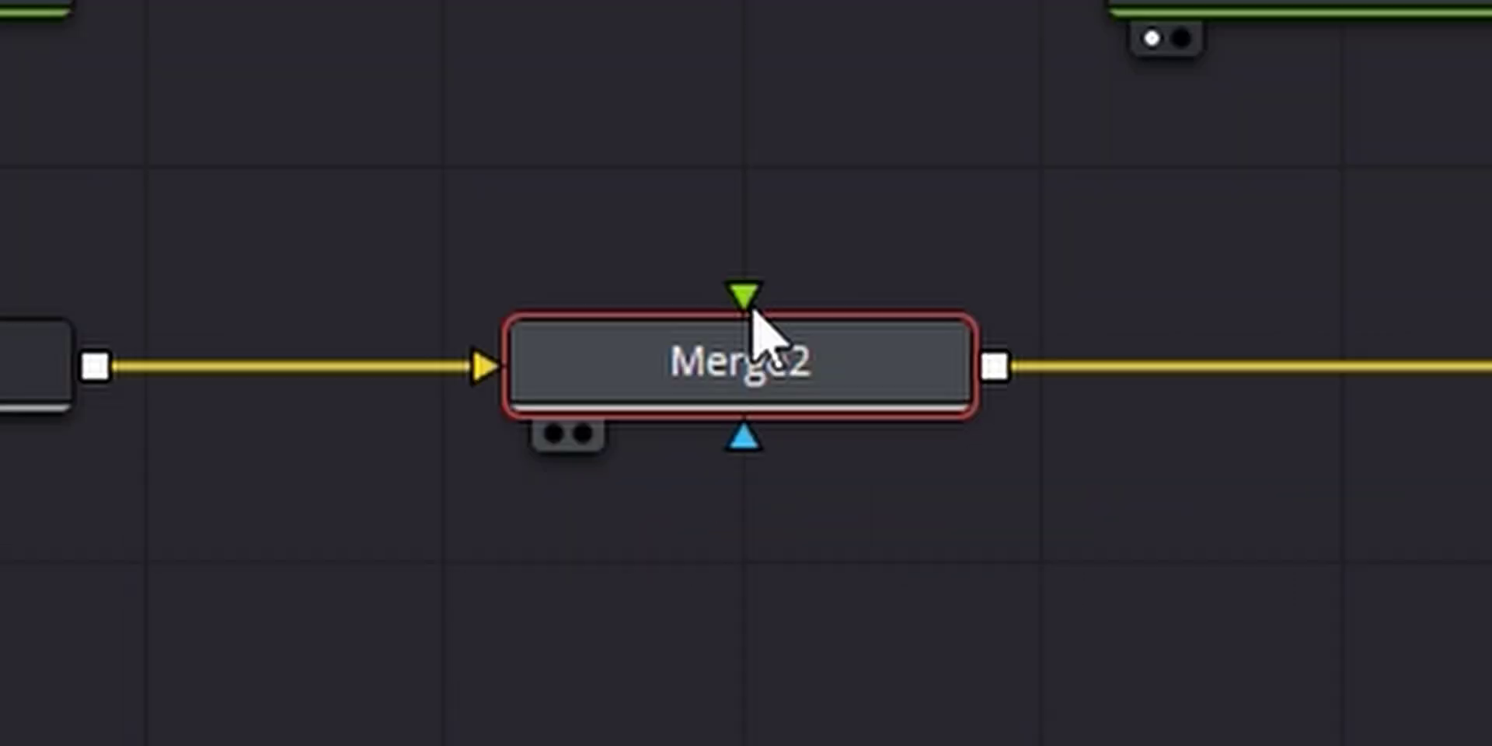
- Connect Text1's output into Merge2's foreground input
left_click(1011, 482)
left_click_drag(1169, 410, 911, 548)
left_click_drag(1081, 407, 869, 407)
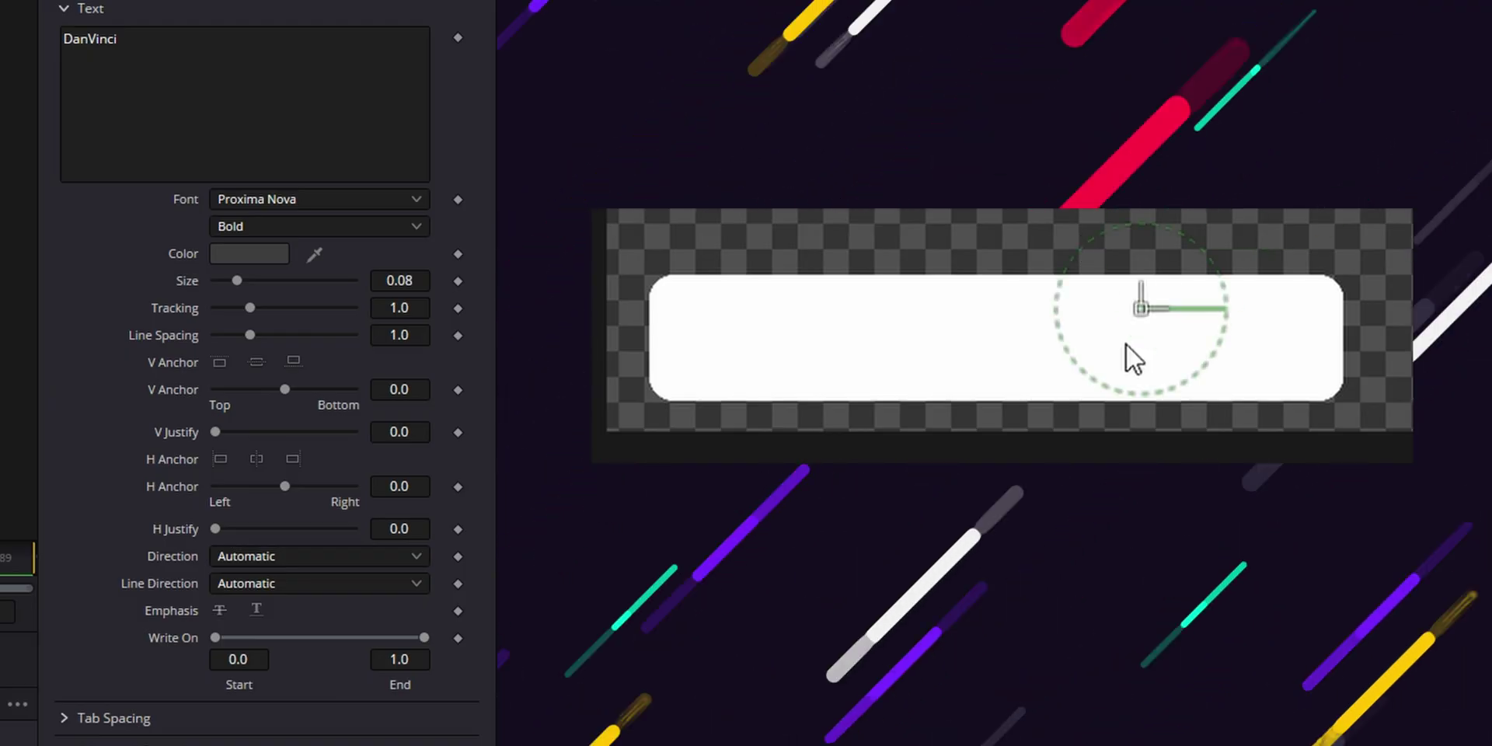
- Shift the title left, shrink it to size 0.0433, and extend it to read 'DanVinci YouTube'
left_click_drag(1131, 355, 905, 334)
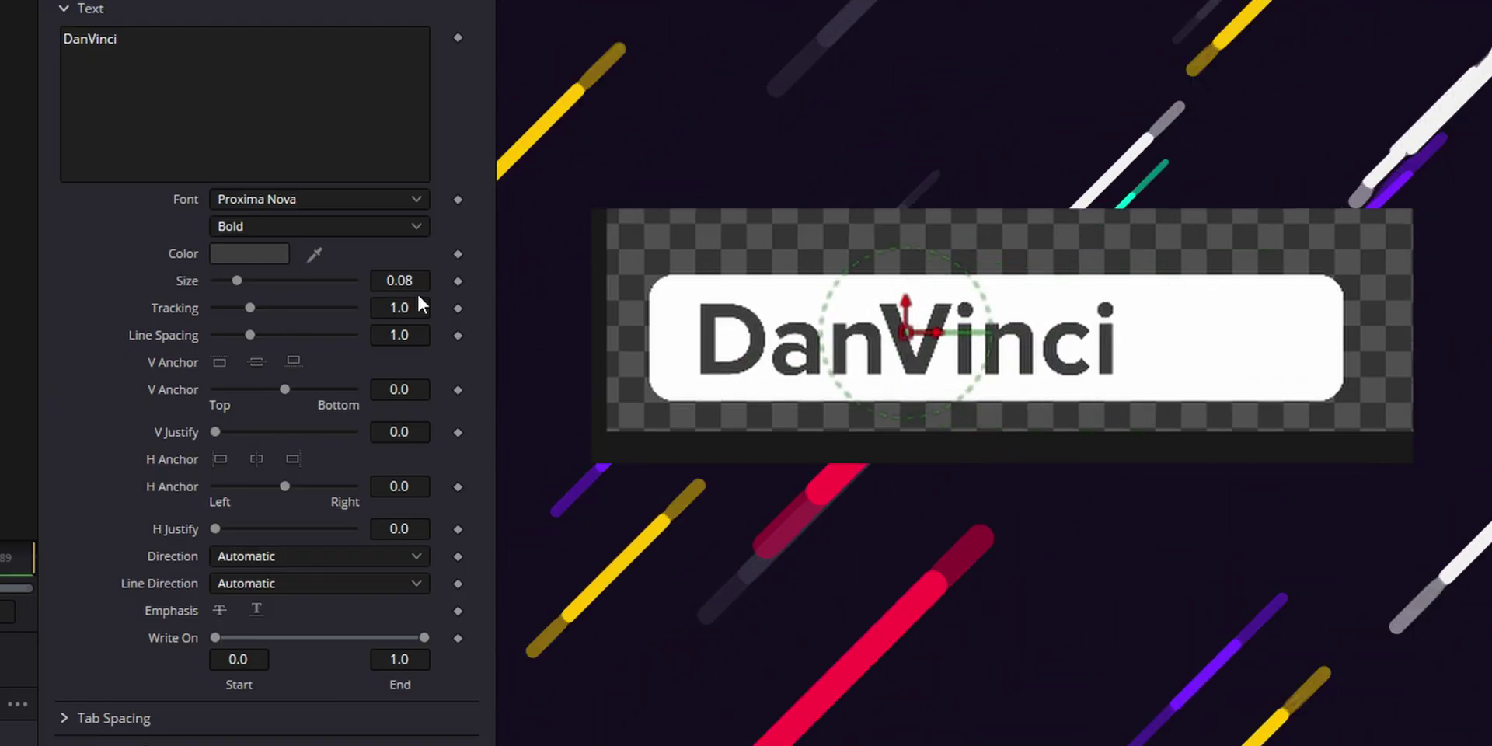
left_click_drag(400, 281, 359, 282)
left_click(360, 91)
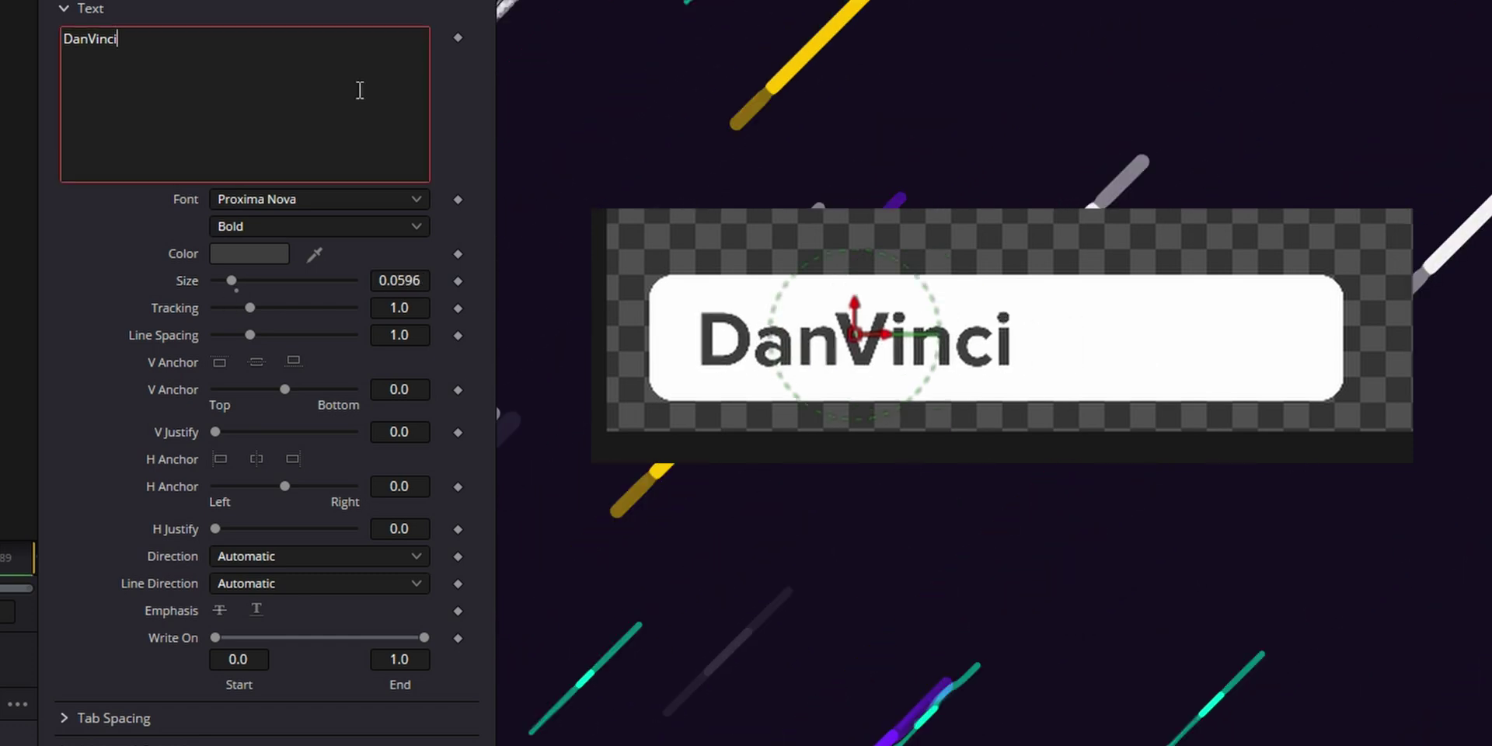
type("Yo")
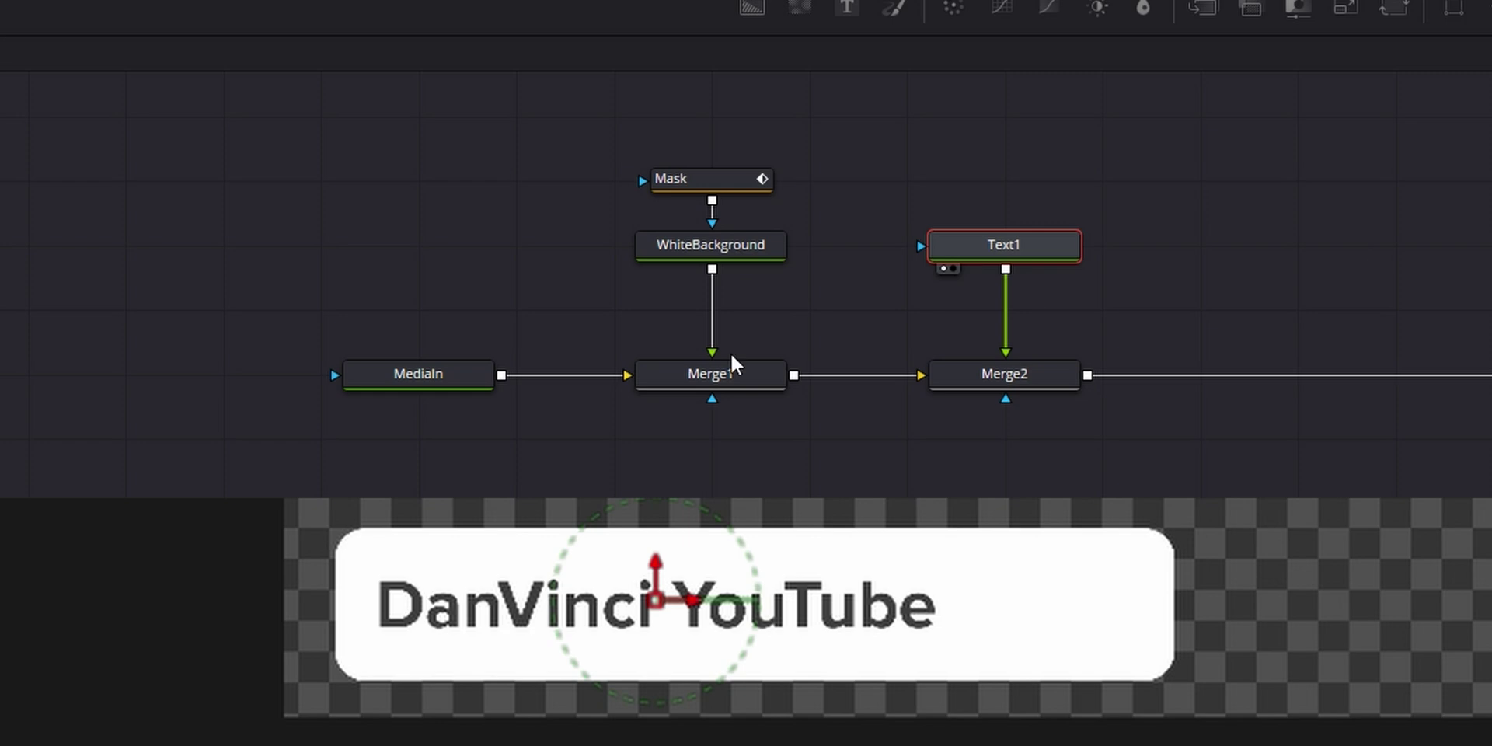
- Connect the Mask node's output to Text1's mask input so the title stays within the bar
left_click_drag(712, 199, 1023, 244)
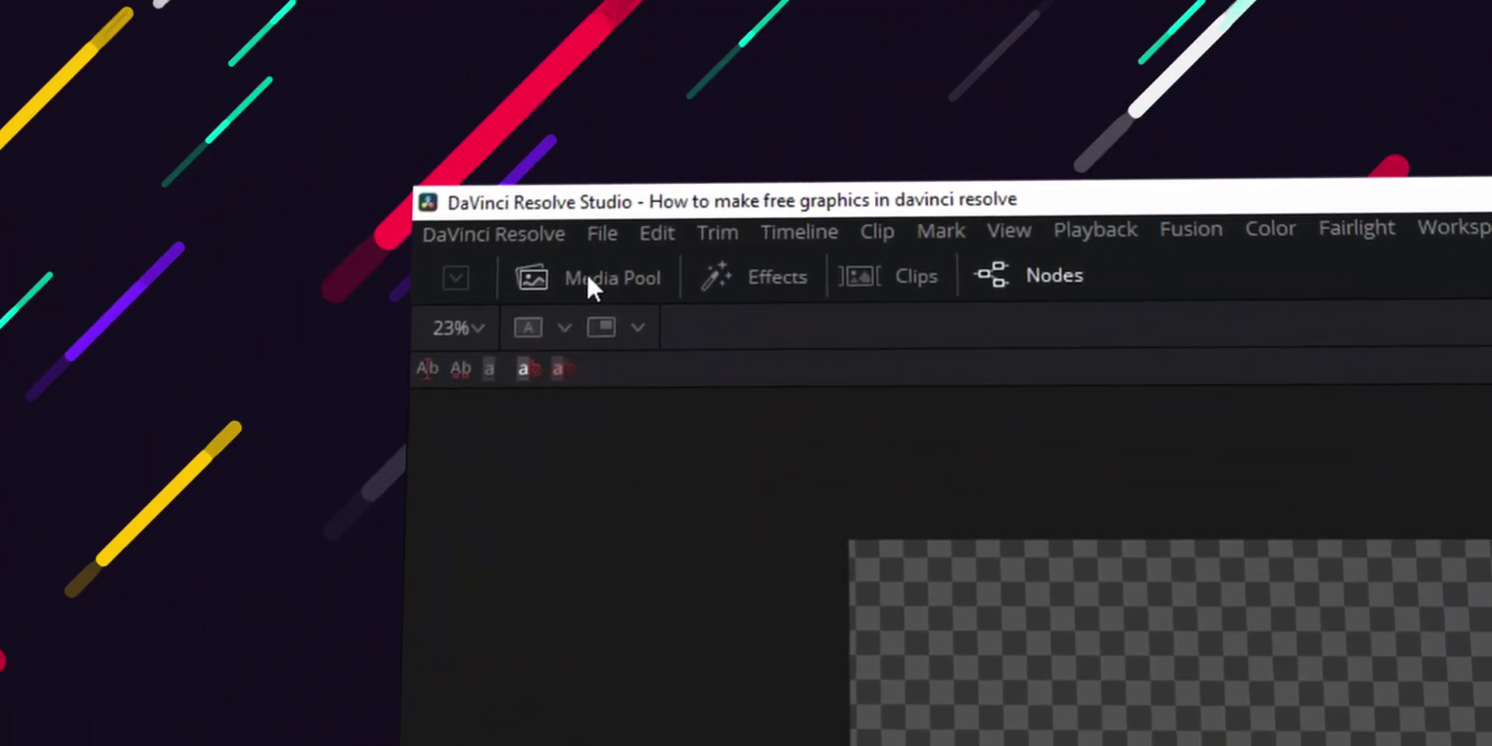
- Import the YouTube logo image, place it in the node graph beside Text1, and name it Logo
left_click(588, 276)
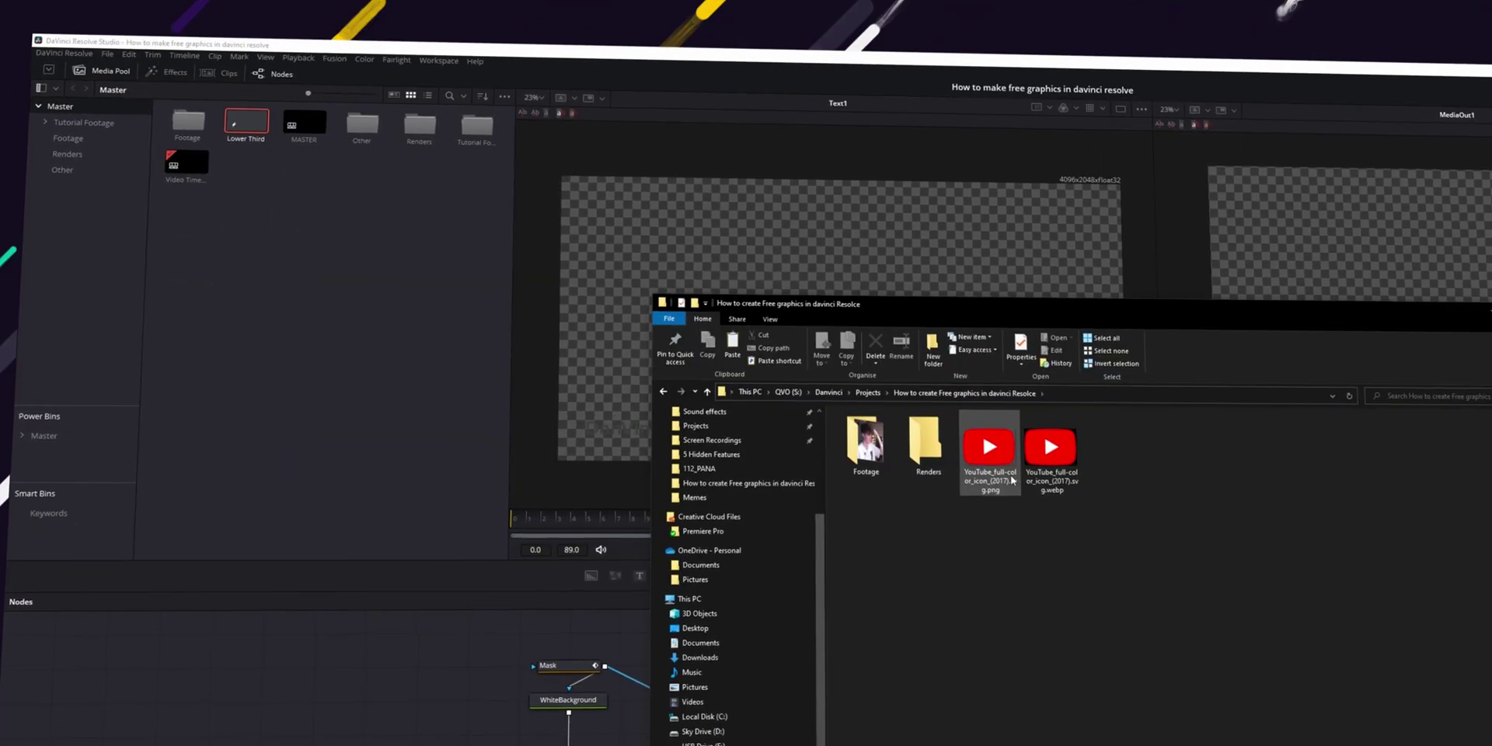
left_click_drag(989, 451, 425, 334)
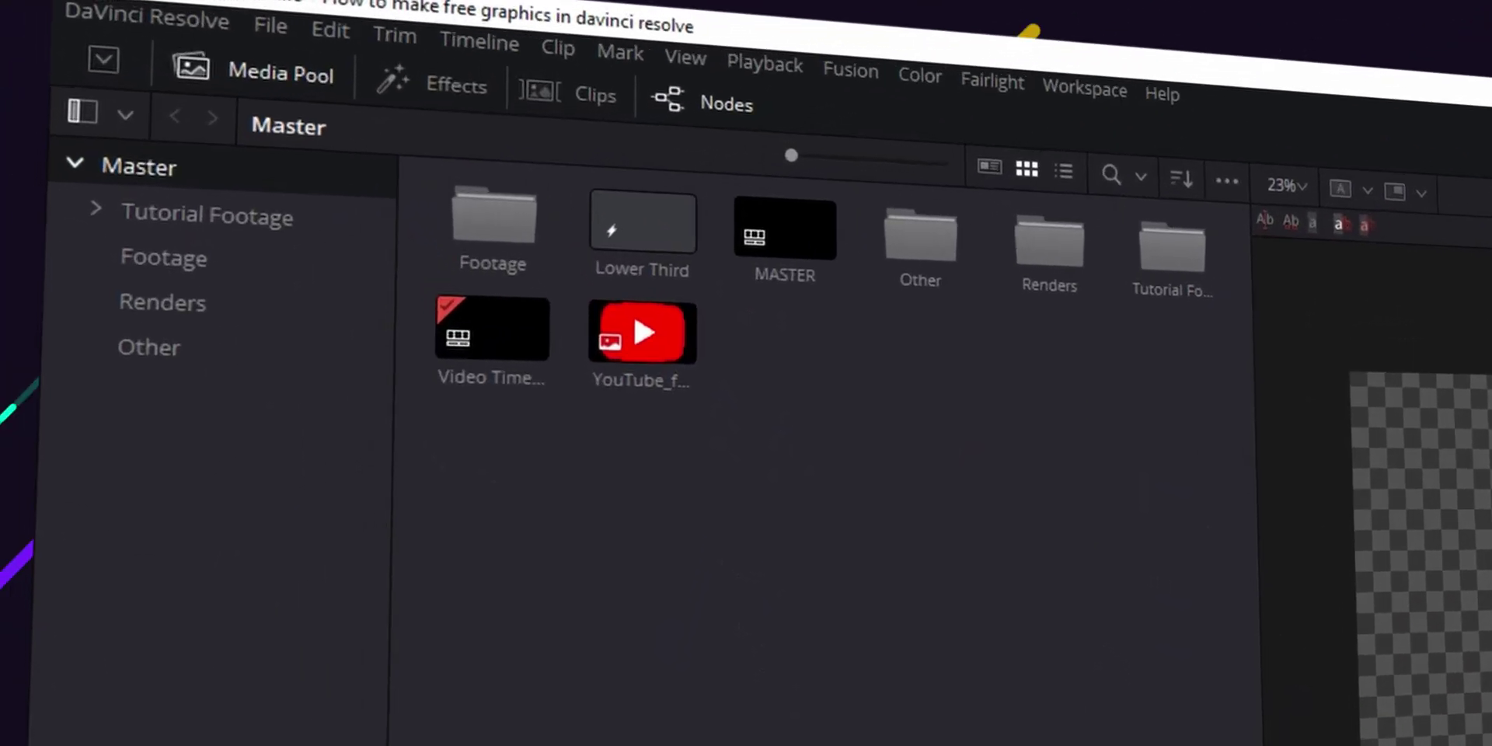
left_click(227, 144)
left_click_drag(734, 370, 730, 366)
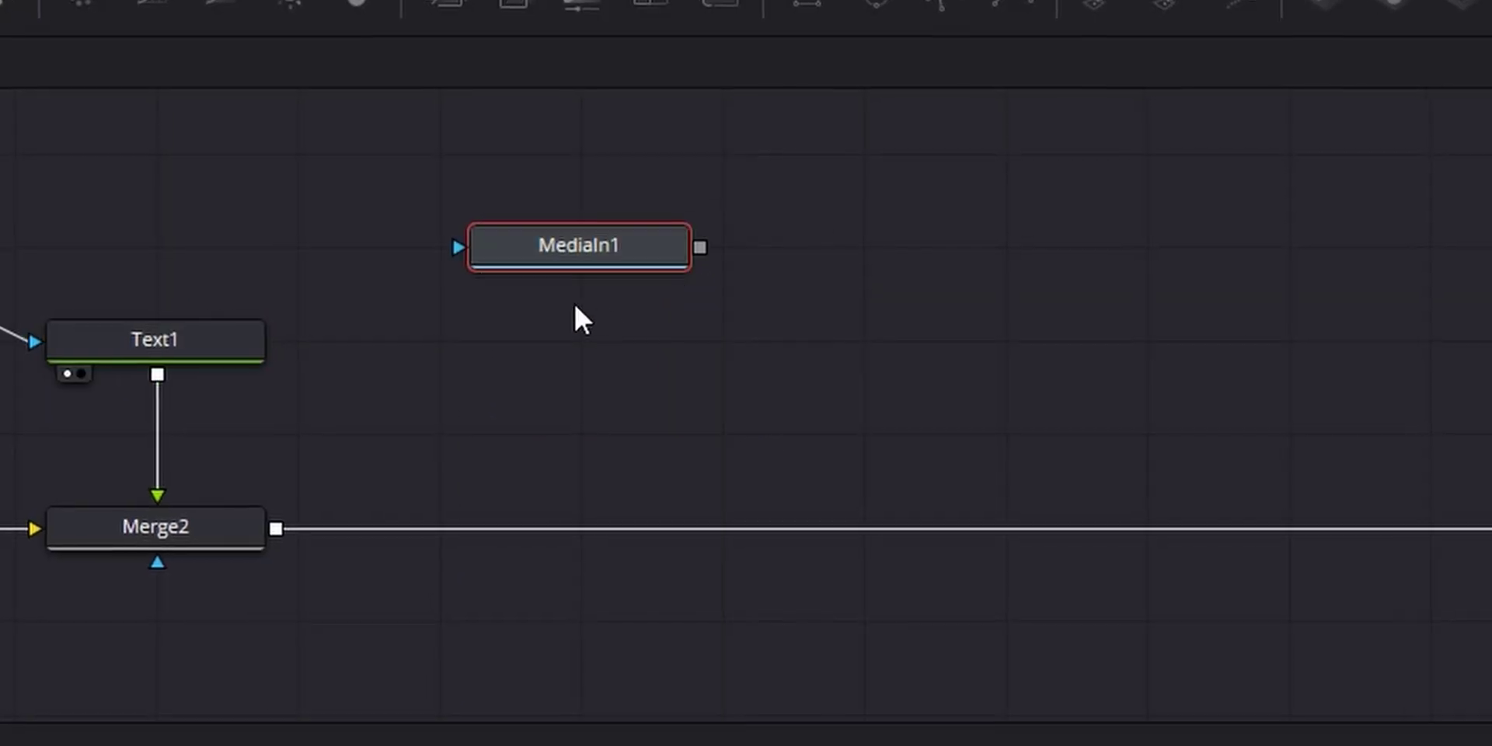
left_click_drag(582, 319, 698, 342)
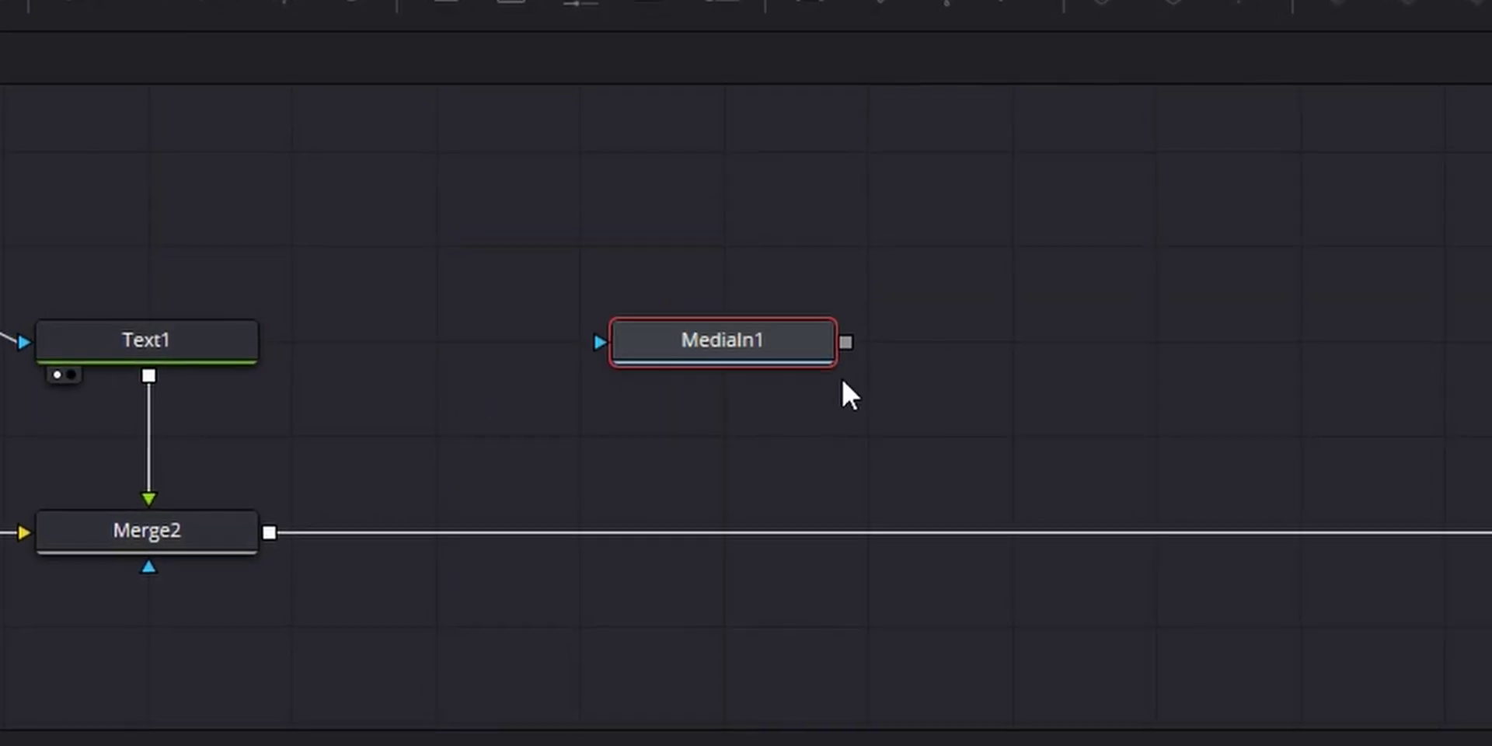
key("F2")
type("L")
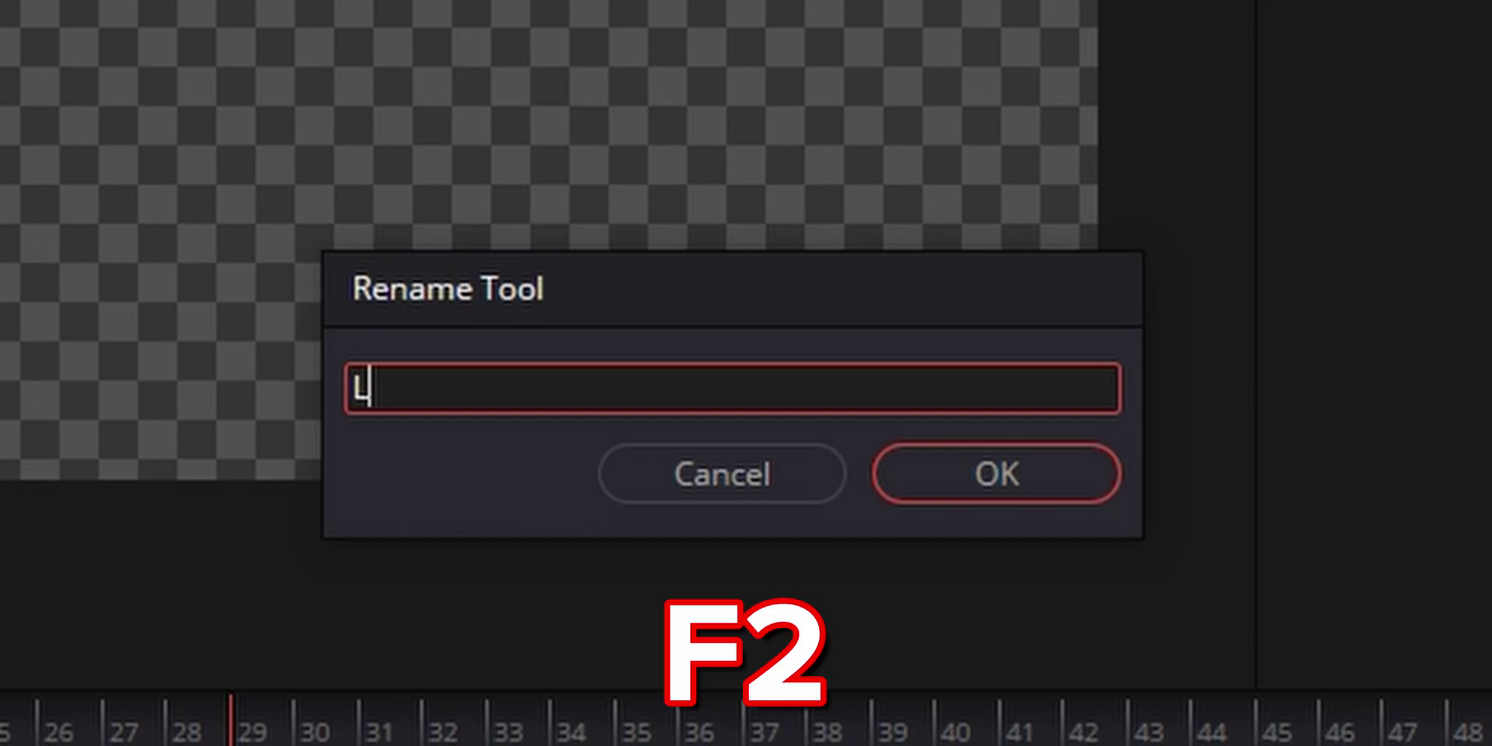
type("ogo")
key("Return")
- Add Merge3 after Merge2 and connect the Logo node into it
left_click(412, 622)
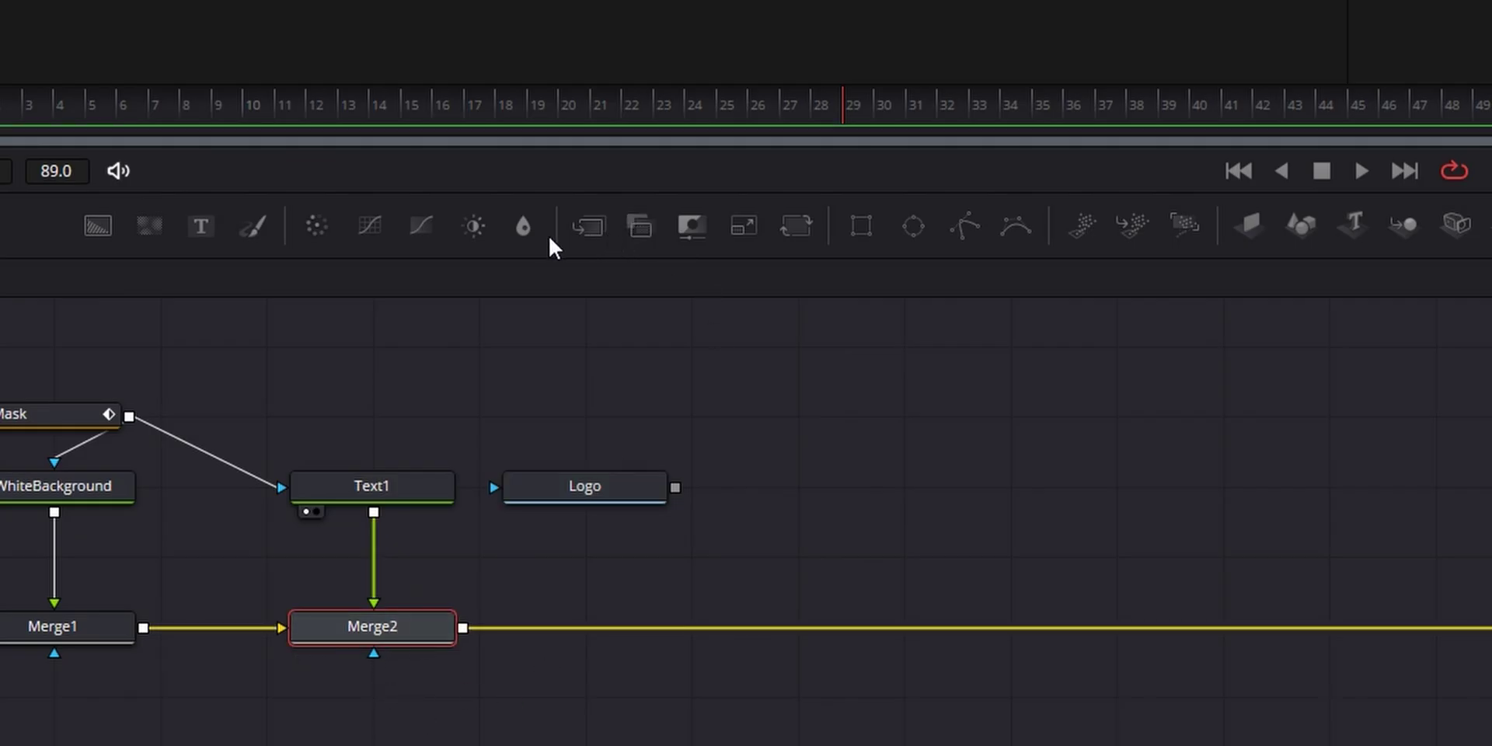
left_click_drag(778, 545, 730, 614)
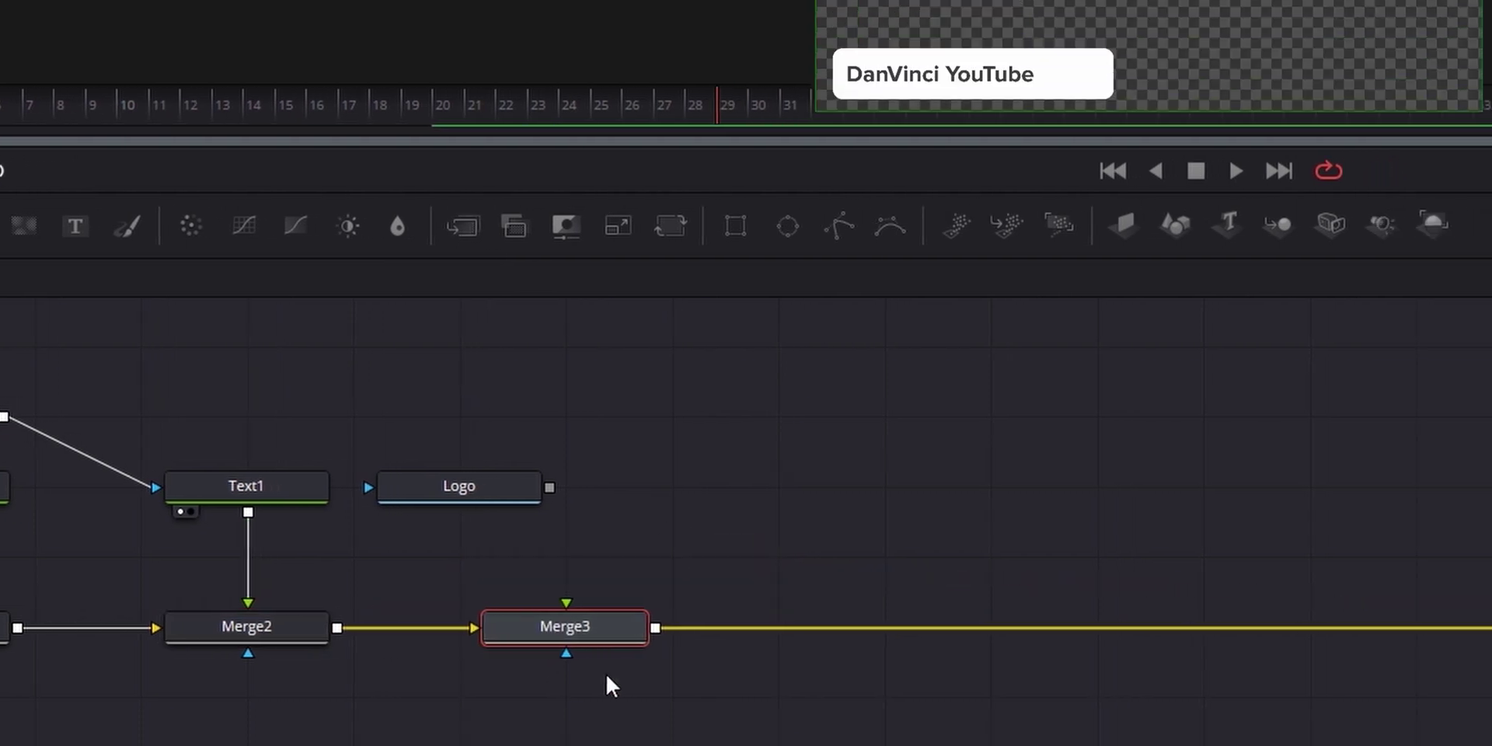
left_click_drag(550, 487, 544, 624)
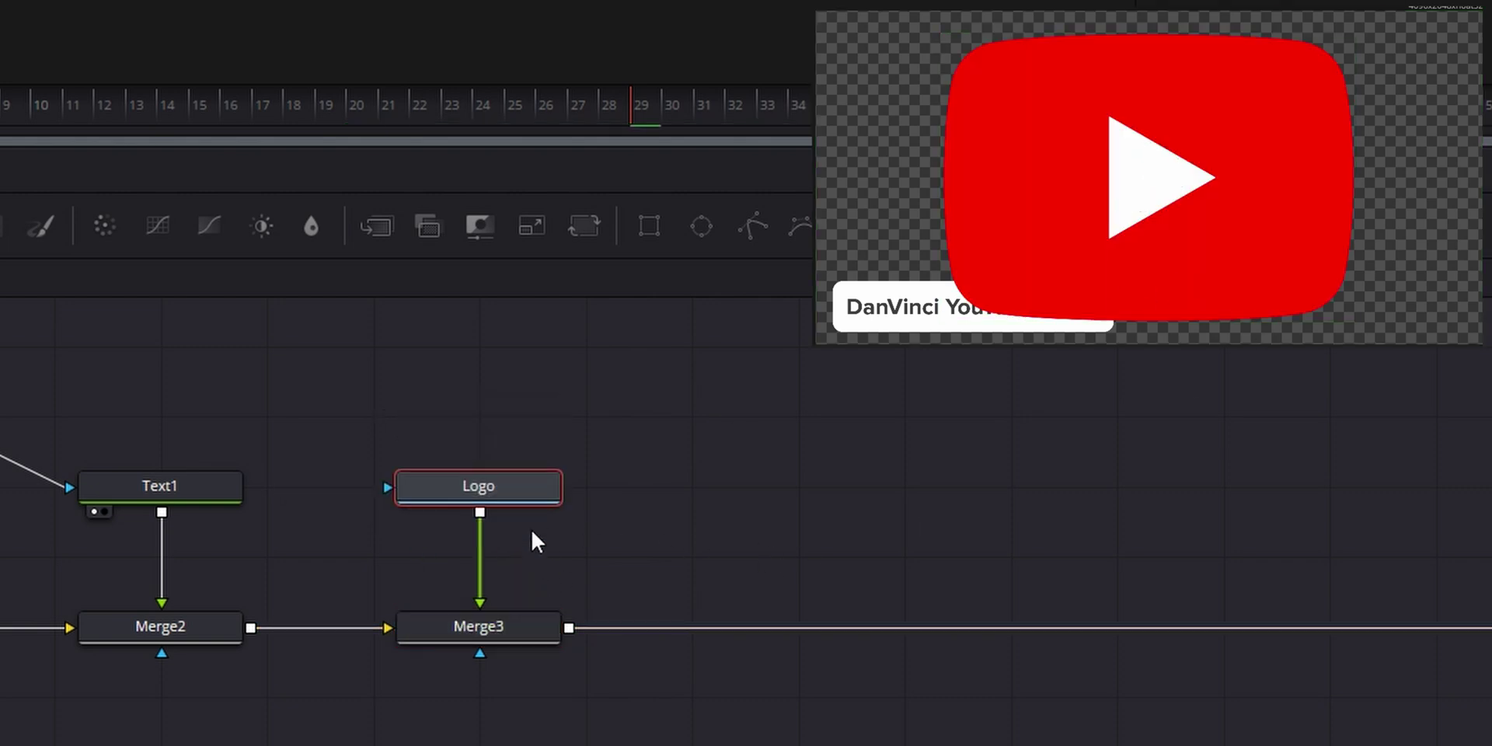
mouse_move(534, 503)
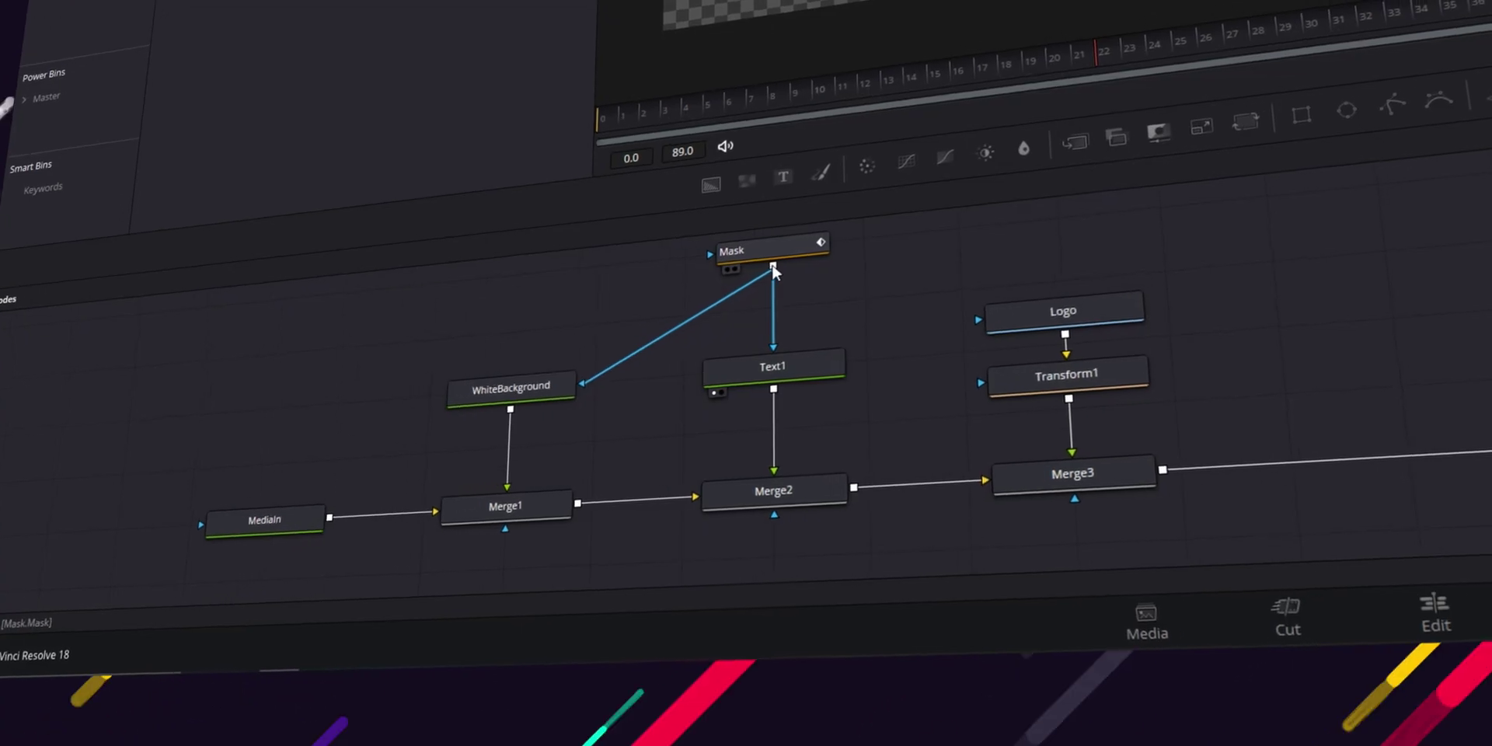
- Link the Mask node's output to Merge3's blue mask input so the logo is masked
left_click_drag(775, 263, 1085, 511)
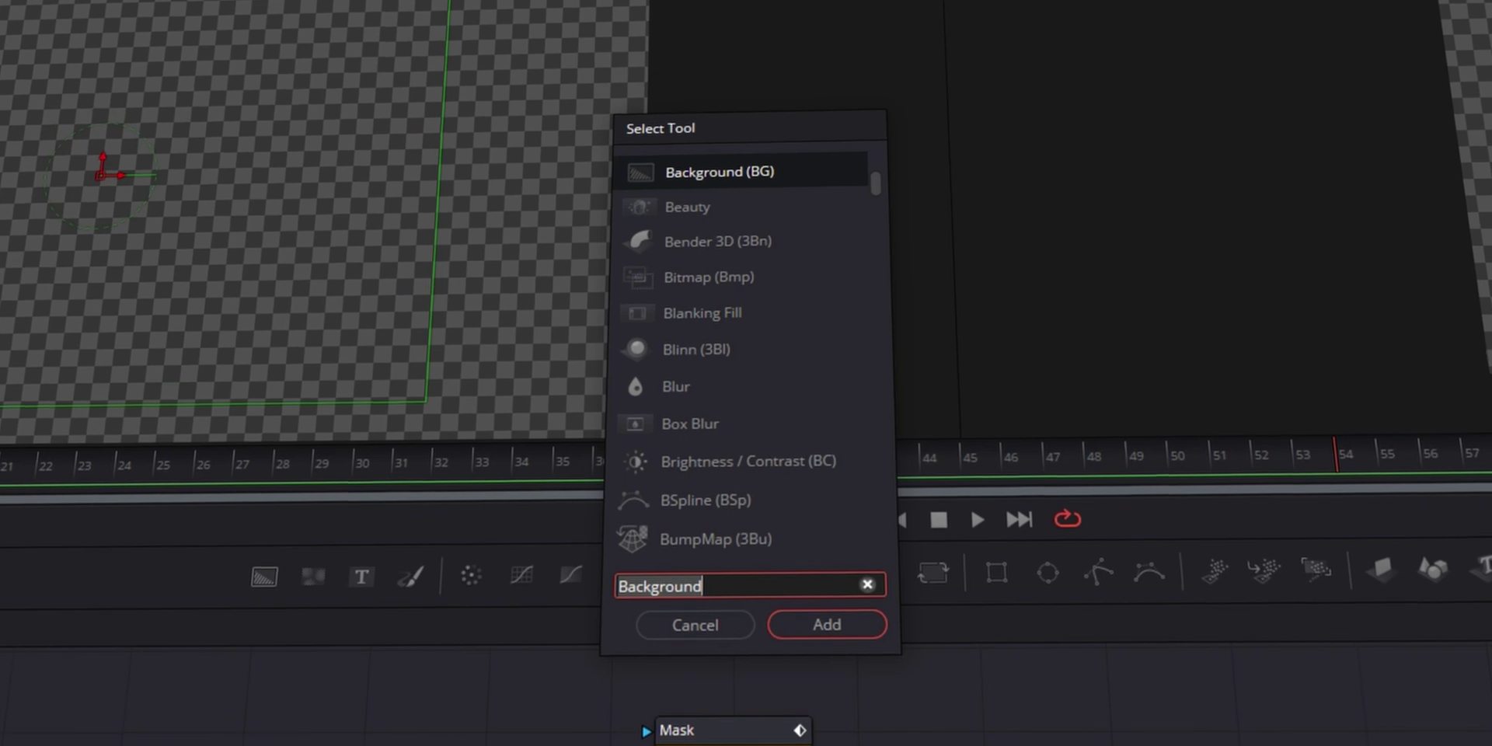
- Add a Drop Shadow after Merge3 with Drop Distance about 0.028 and Drop Angle near -60
key("ctrl+a")
type("drop")
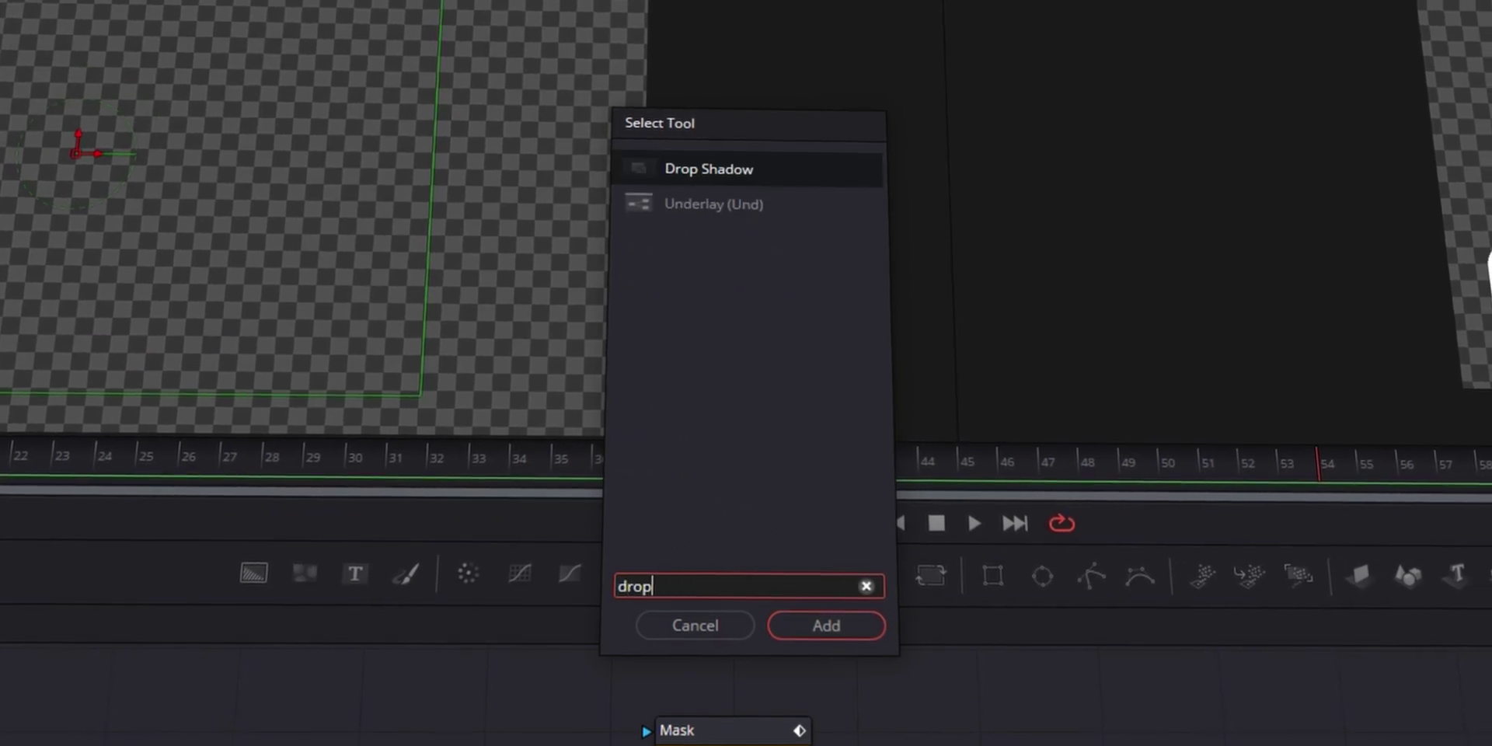
key("Return")
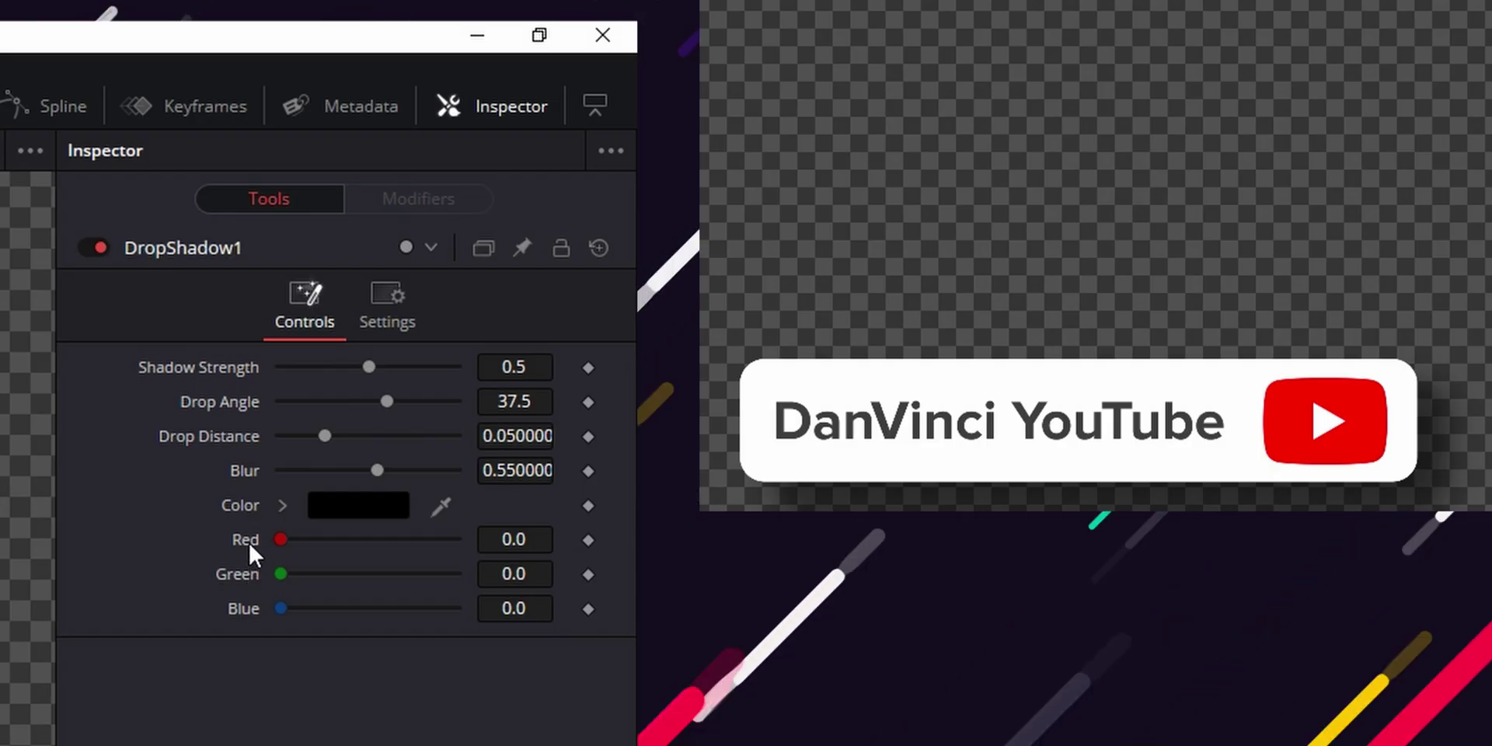
left_click(306, 436)
mouse_move(386, 401)
left_mouse_down()
mouse_move(339, 402)
mouse_move(412, 404)
left_mouse_up()
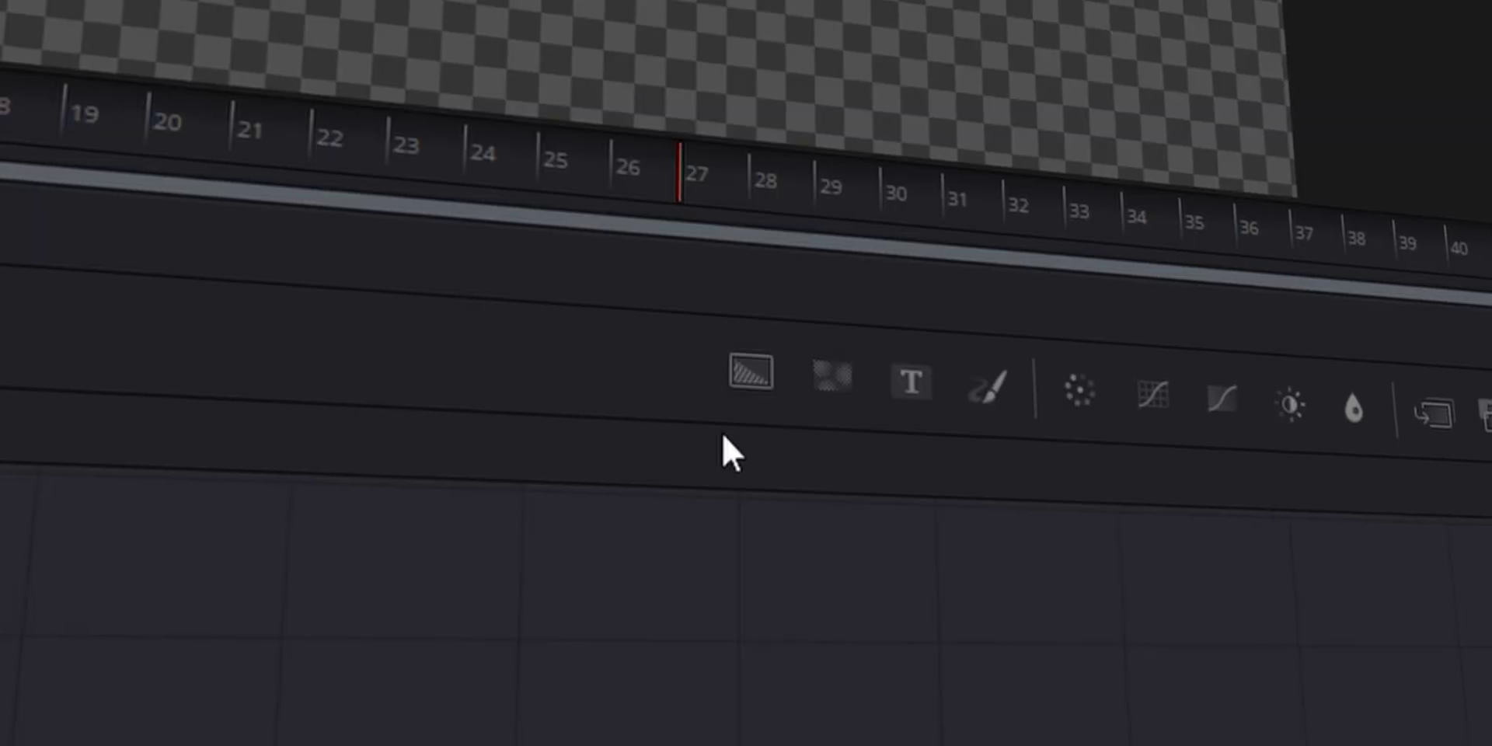
- Add a Background node named Sine and set its colour to white
left_click(751, 376)
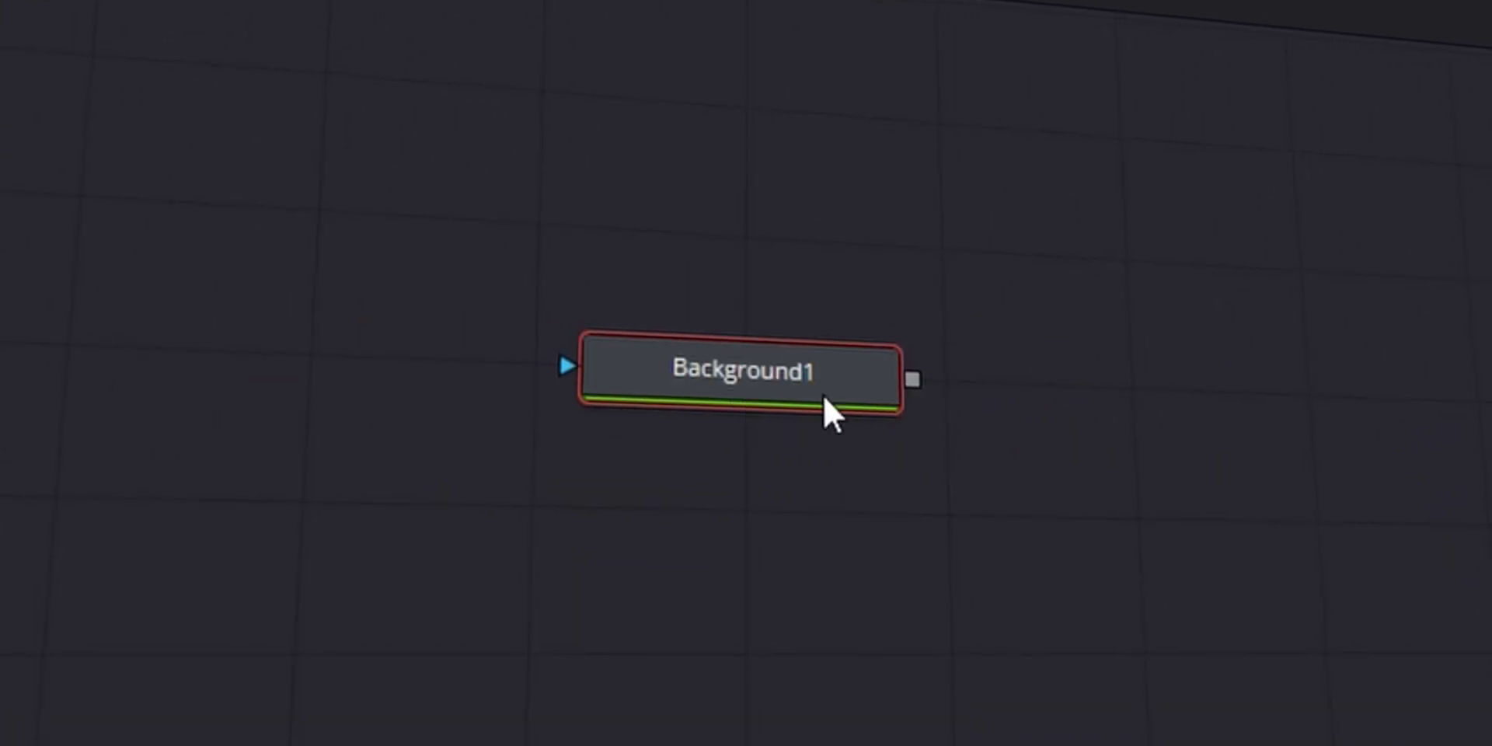
key("F2")
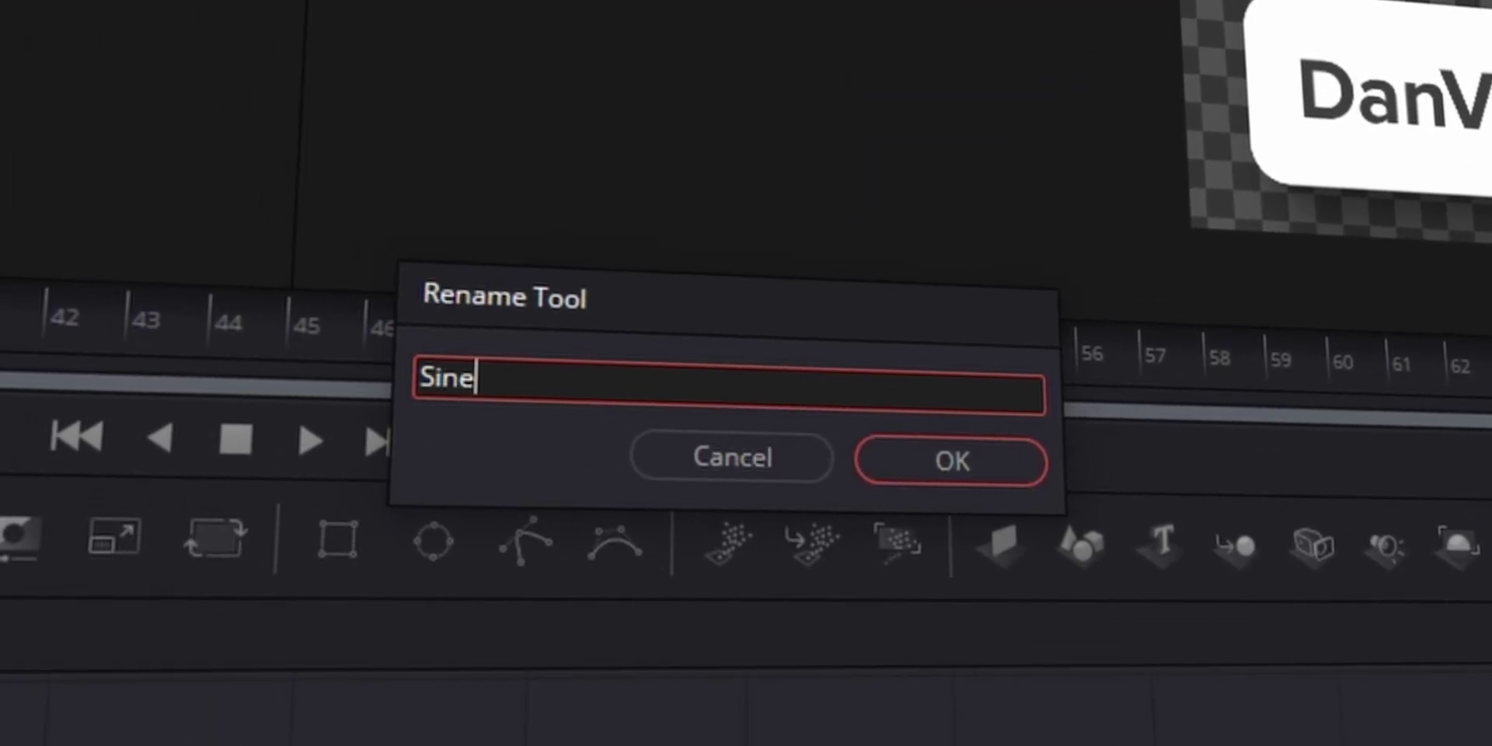
key("Return")
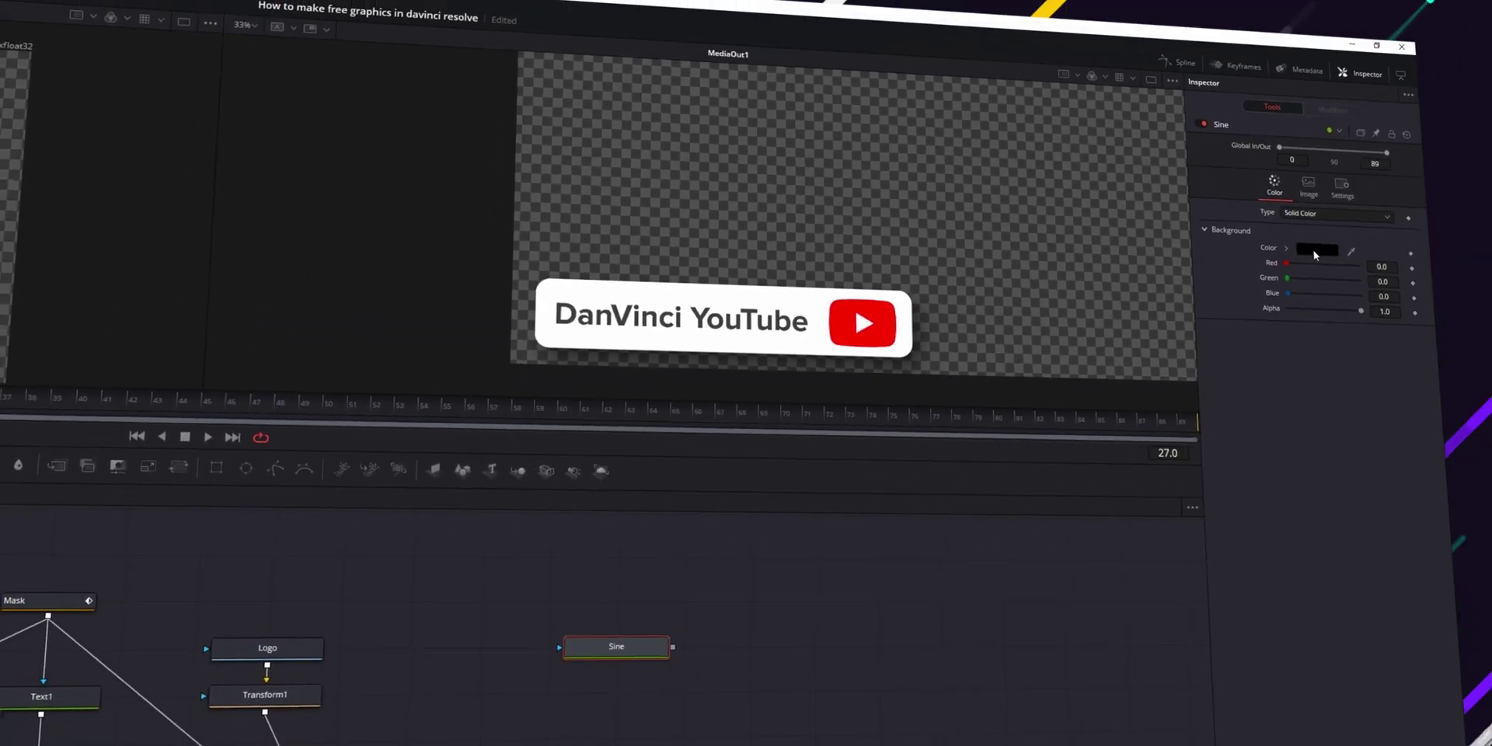
left_click(1316, 250)
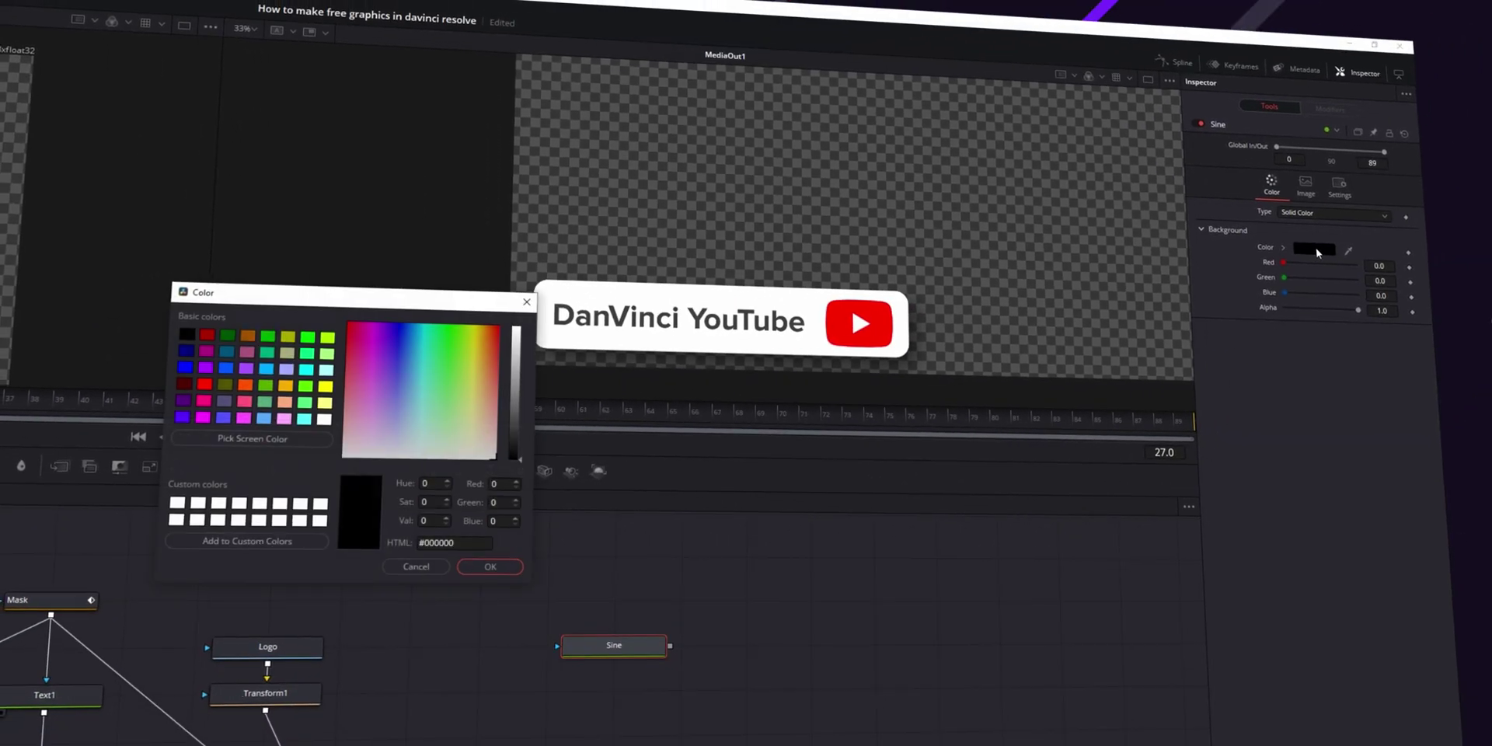
left_click_drag(520, 354, 520, 328)
left_click(491, 567)
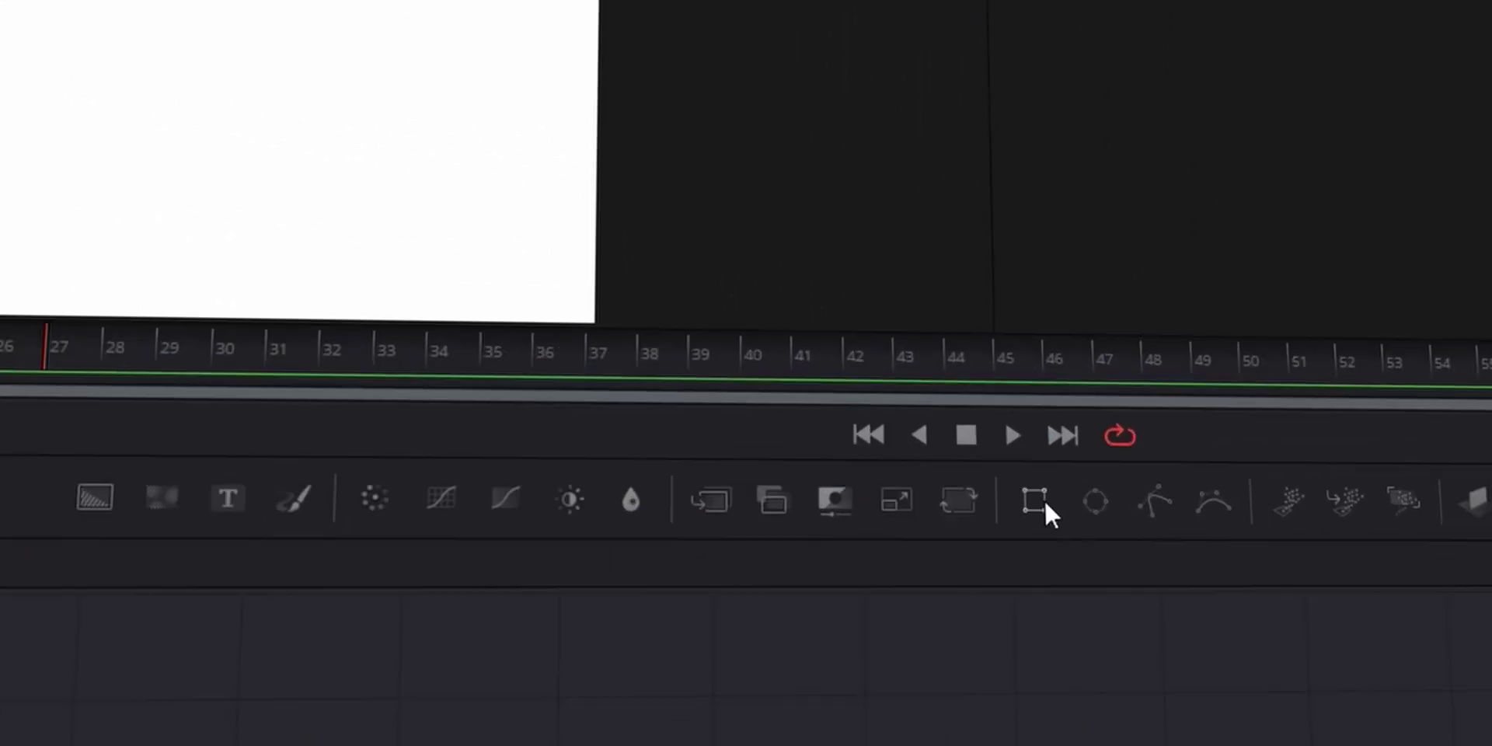
- Mask Sine with a Rectangle flattened into a thin bar with Soft Edge about 0.0677
left_click(744, 364)
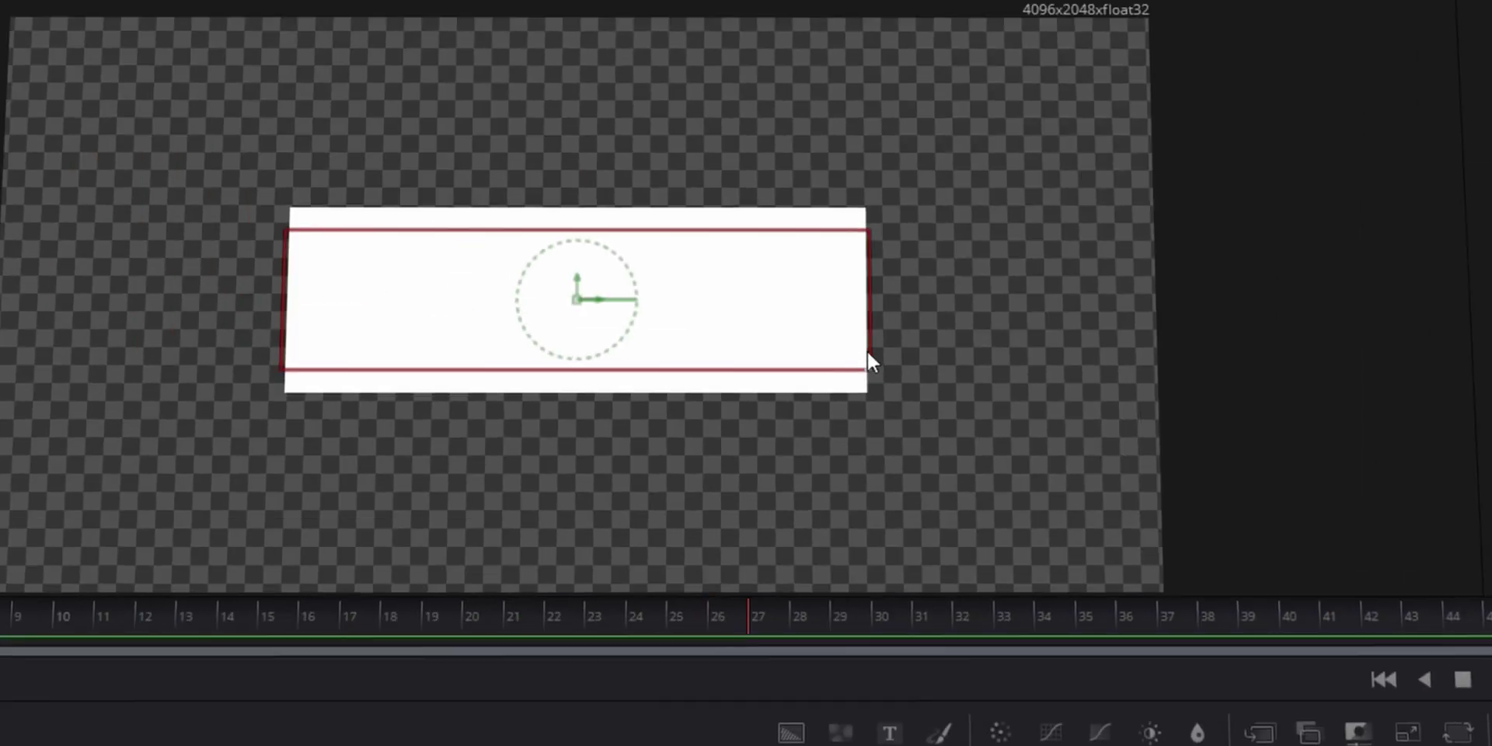
left_click_drag(867, 351, 1402, 381)
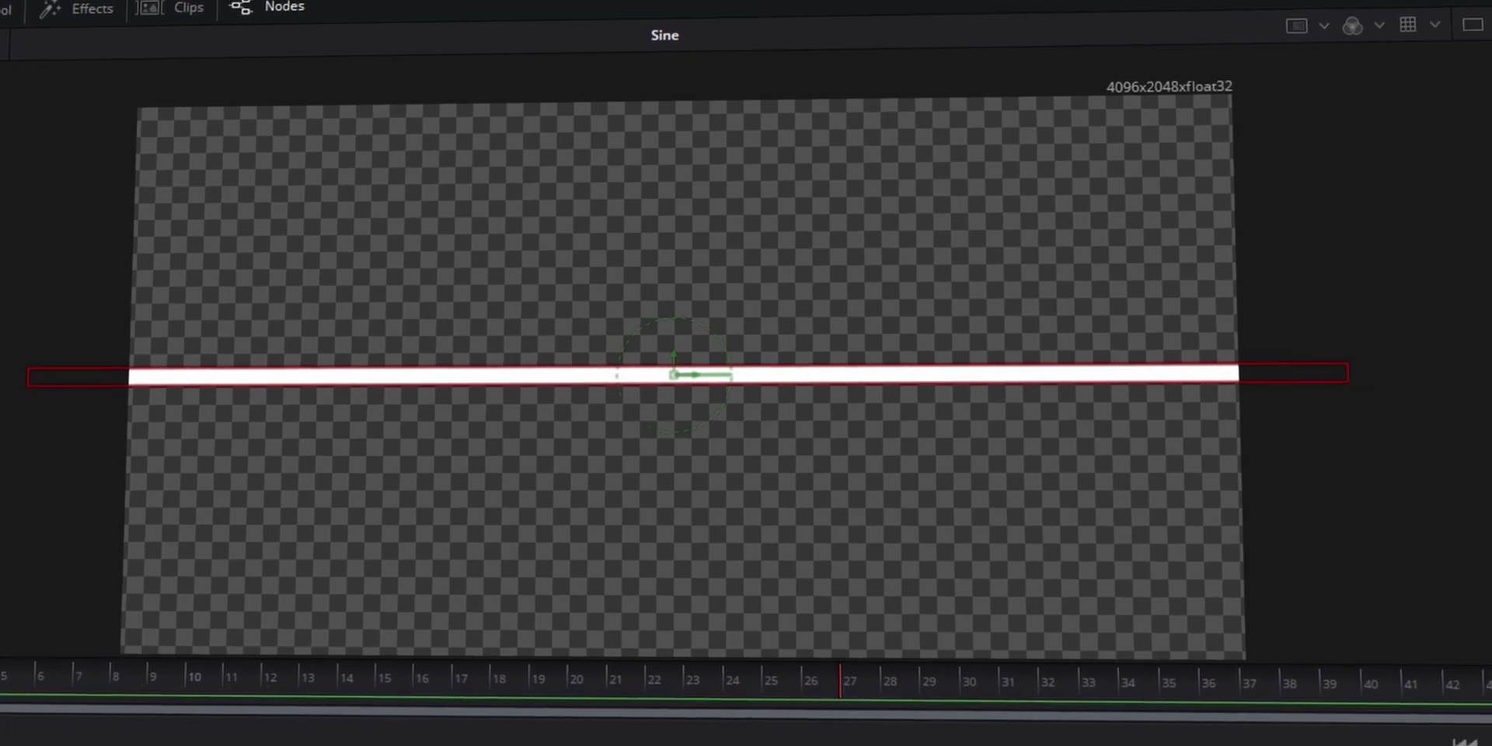
left_click_drag(677, 375, 705, 365)
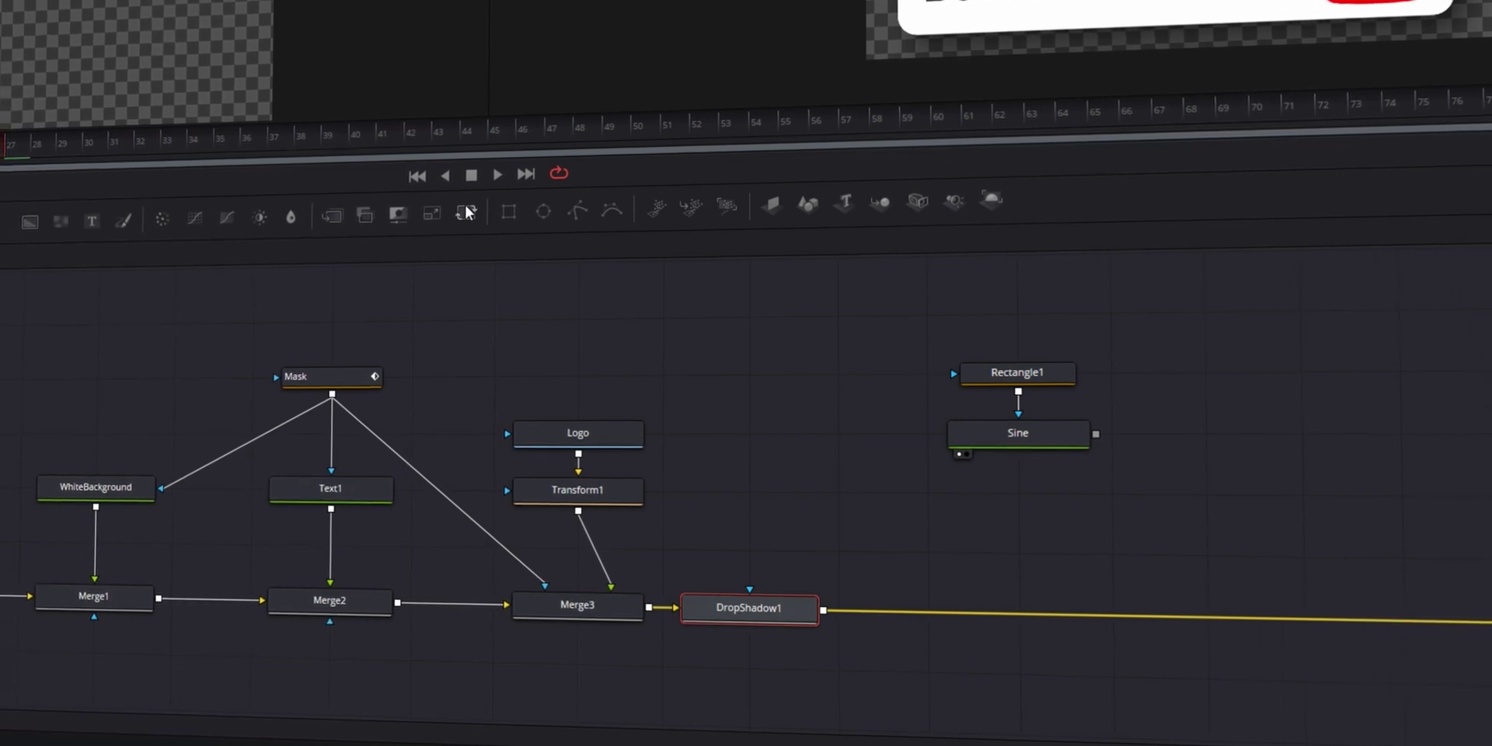
- Layer Sine over DropShadow1 through Merge4 and tilt Rectangle1 to about 25°
left_click_drag(1096, 434, 930, 594)
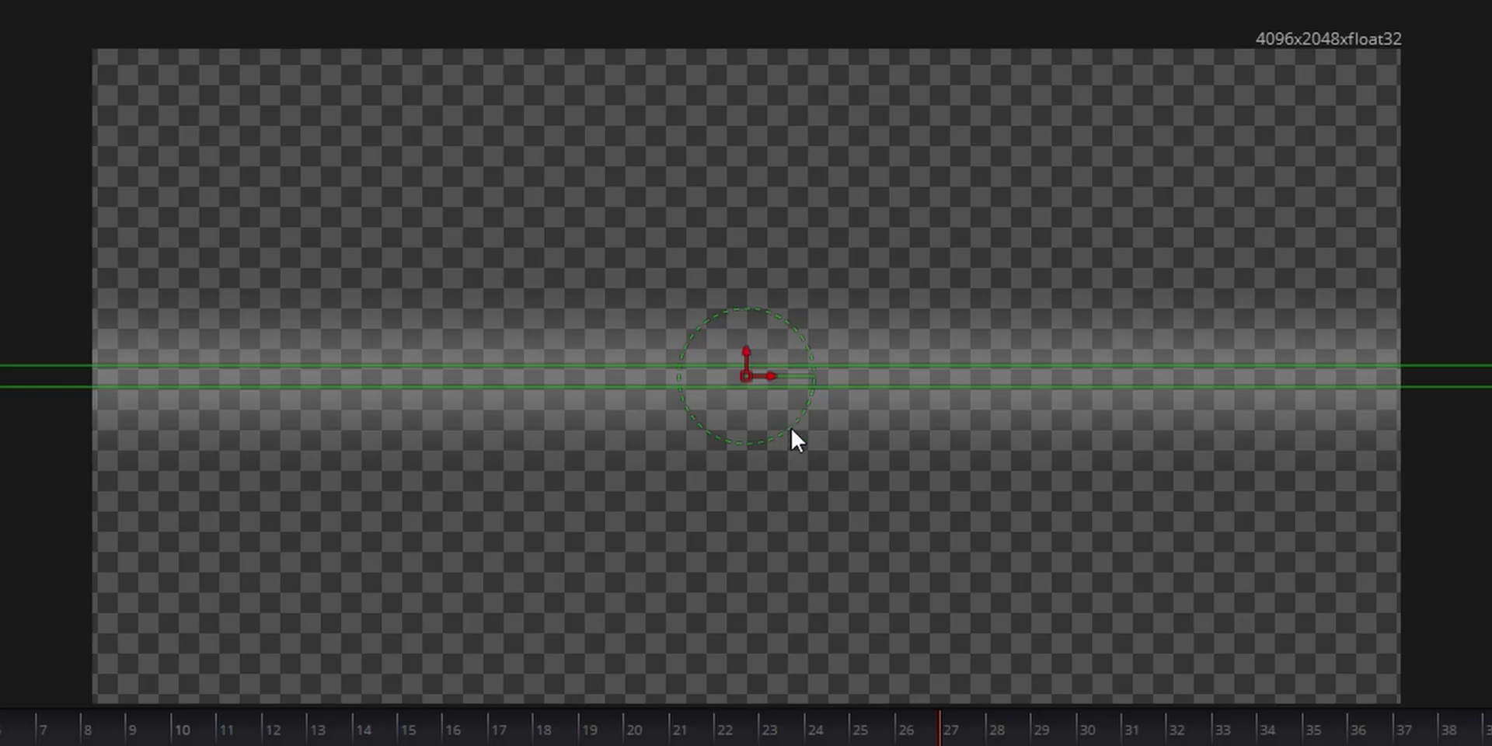
left_click_drag(791, 428, 801, 400)
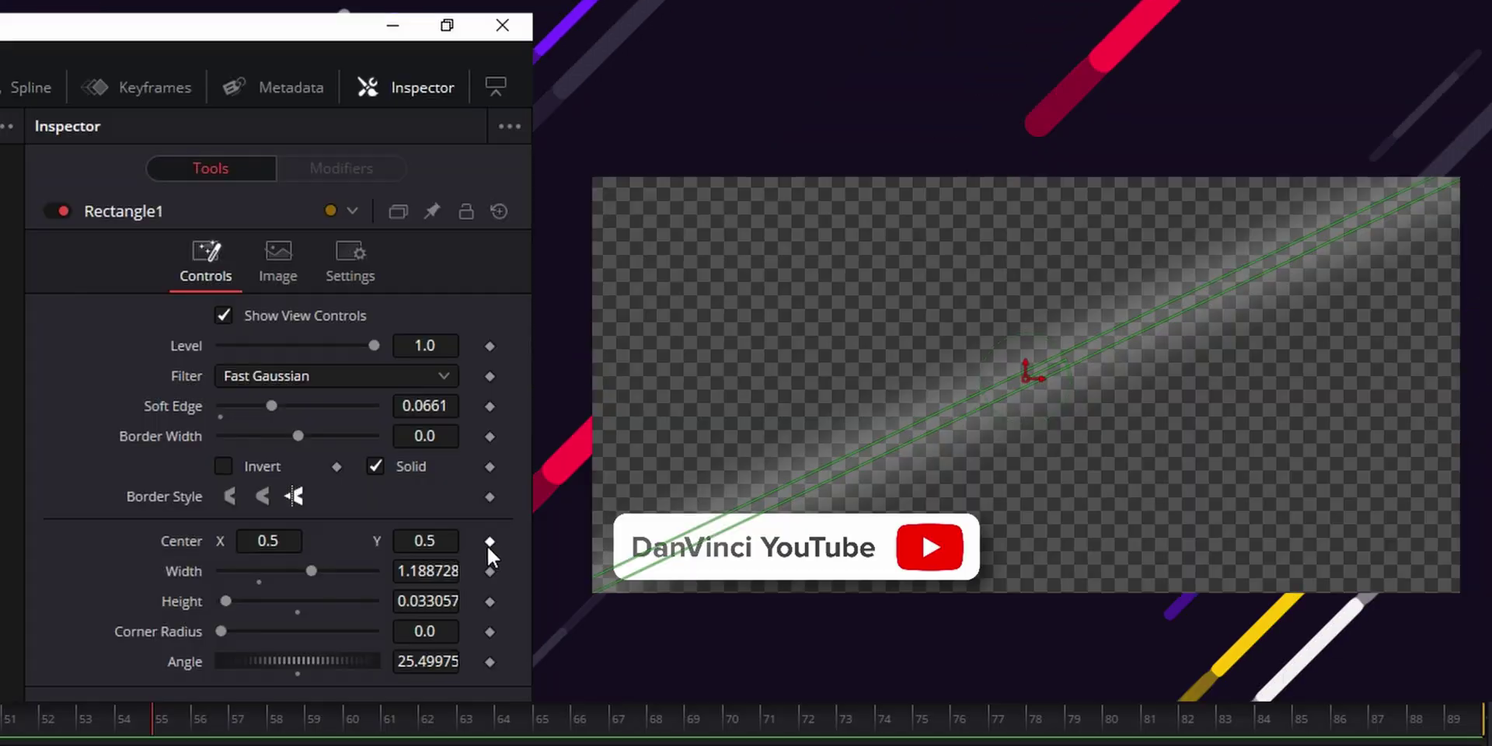
- Keyframe Rectangle1's Center so it sweeps from X -0.139 at frame 55 past 1 at frame 80
left_click(489, 542)
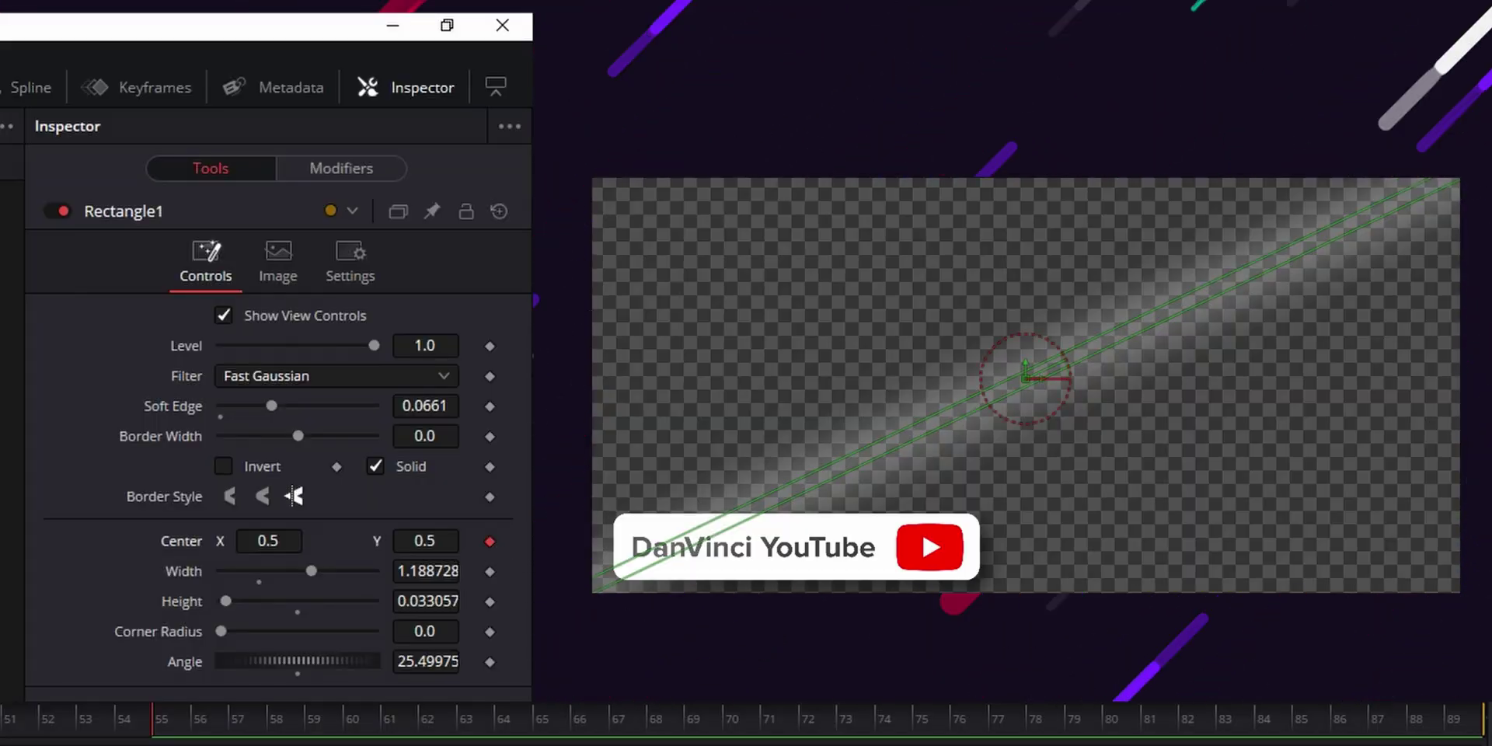
left_click(381, 722)
left_click_drag(782, 735, 1116, 732)
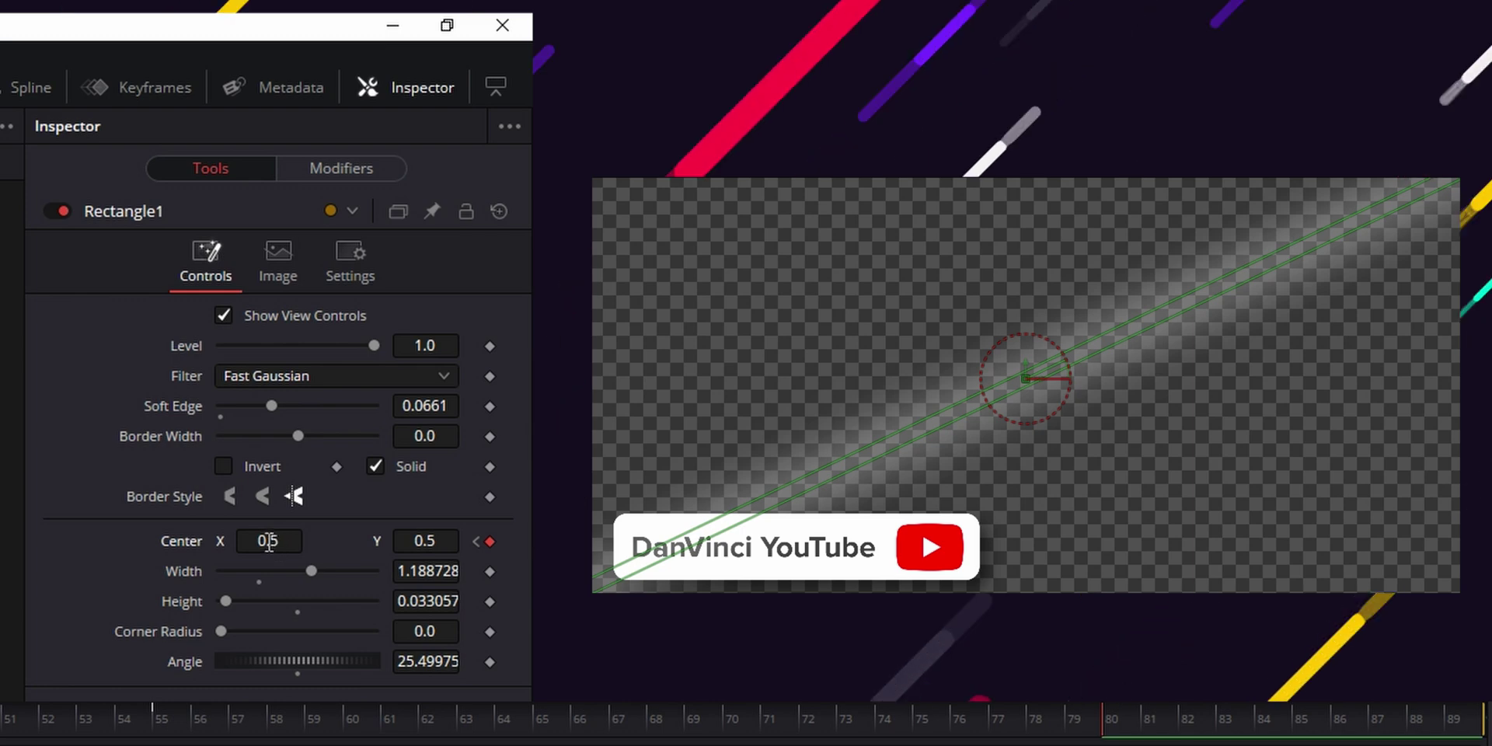
left_click_drag(268, 542, 352, 542)
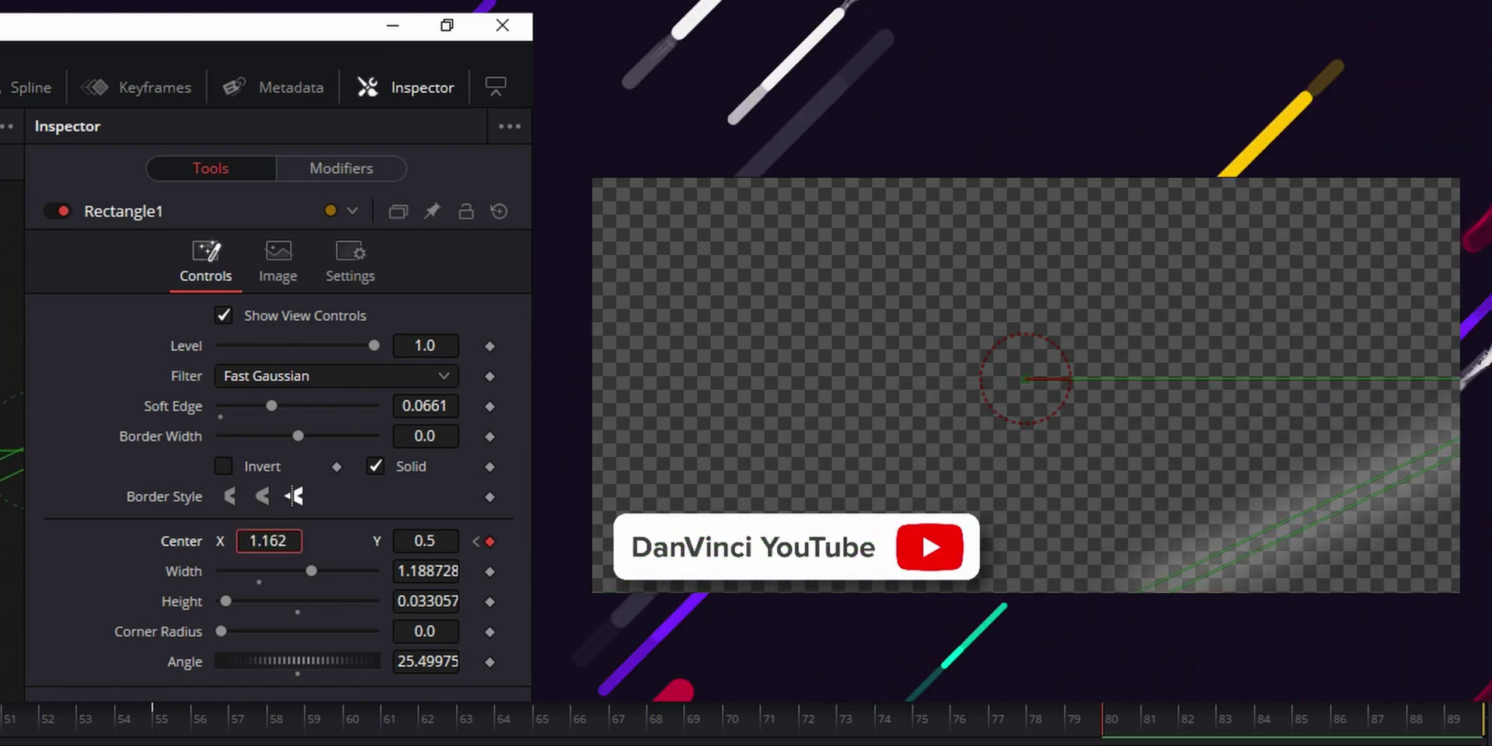
left_click(475, 542)
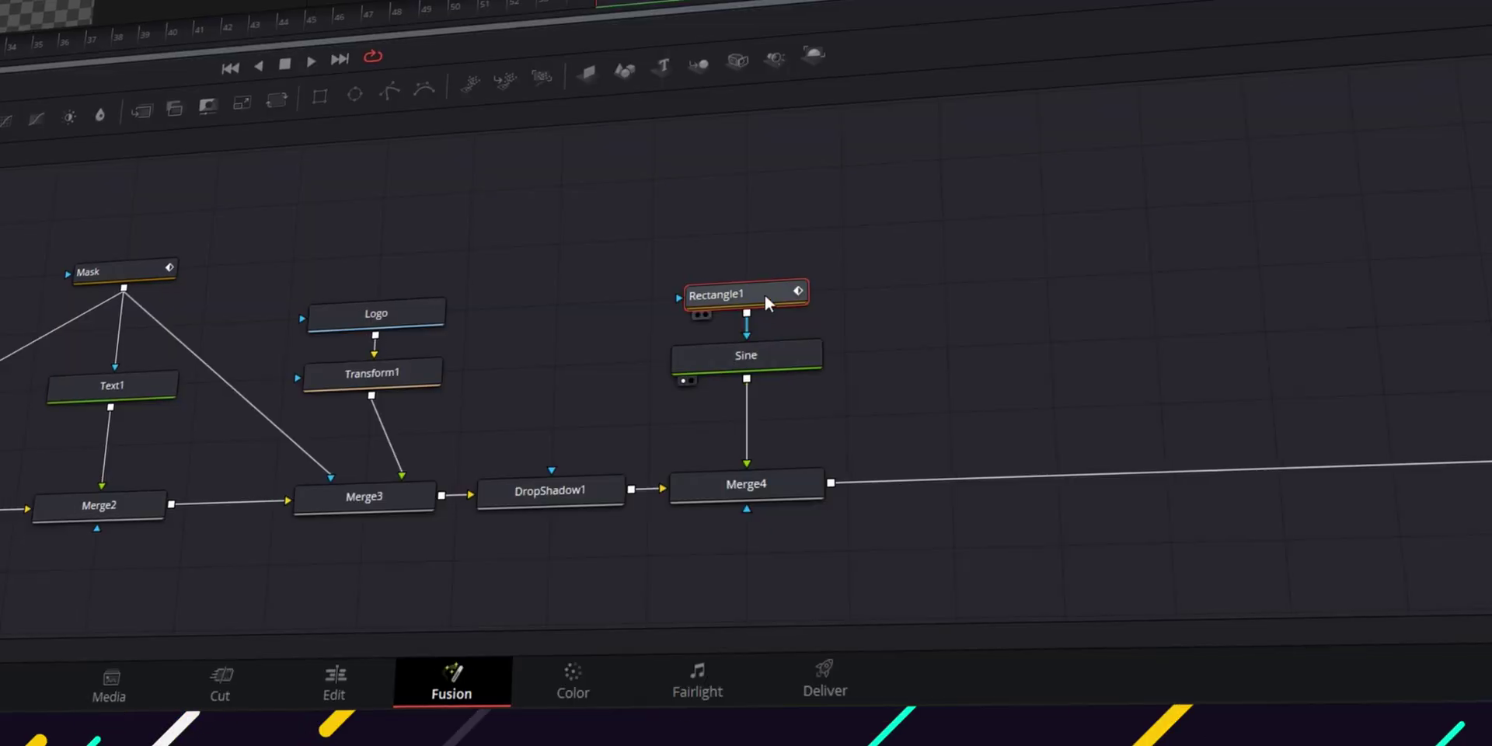
- Add Rectangle2 in Subtract mode with Invert on, positioned over the lower-third bar
left_click_drag(763, 292, 757, 193)
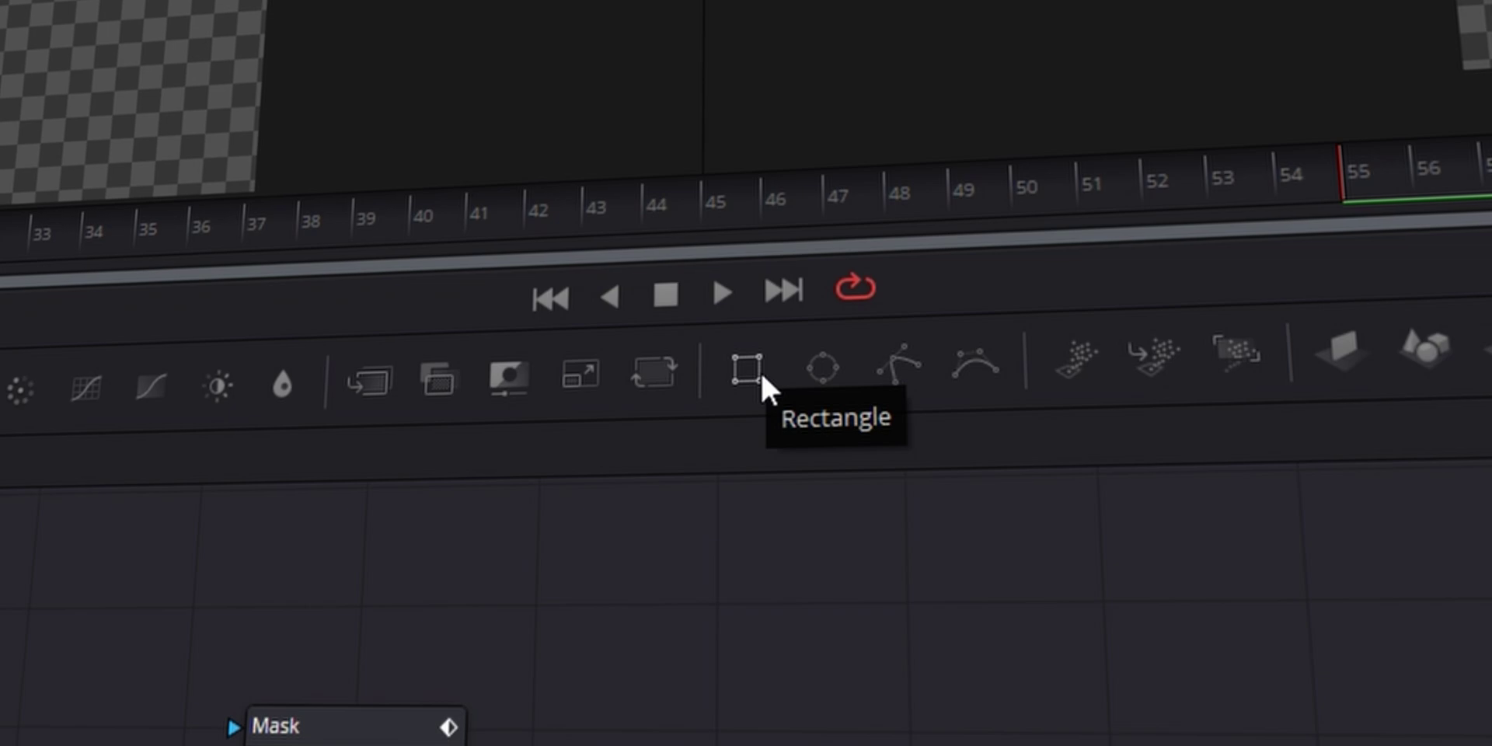
left_click(746, 369)
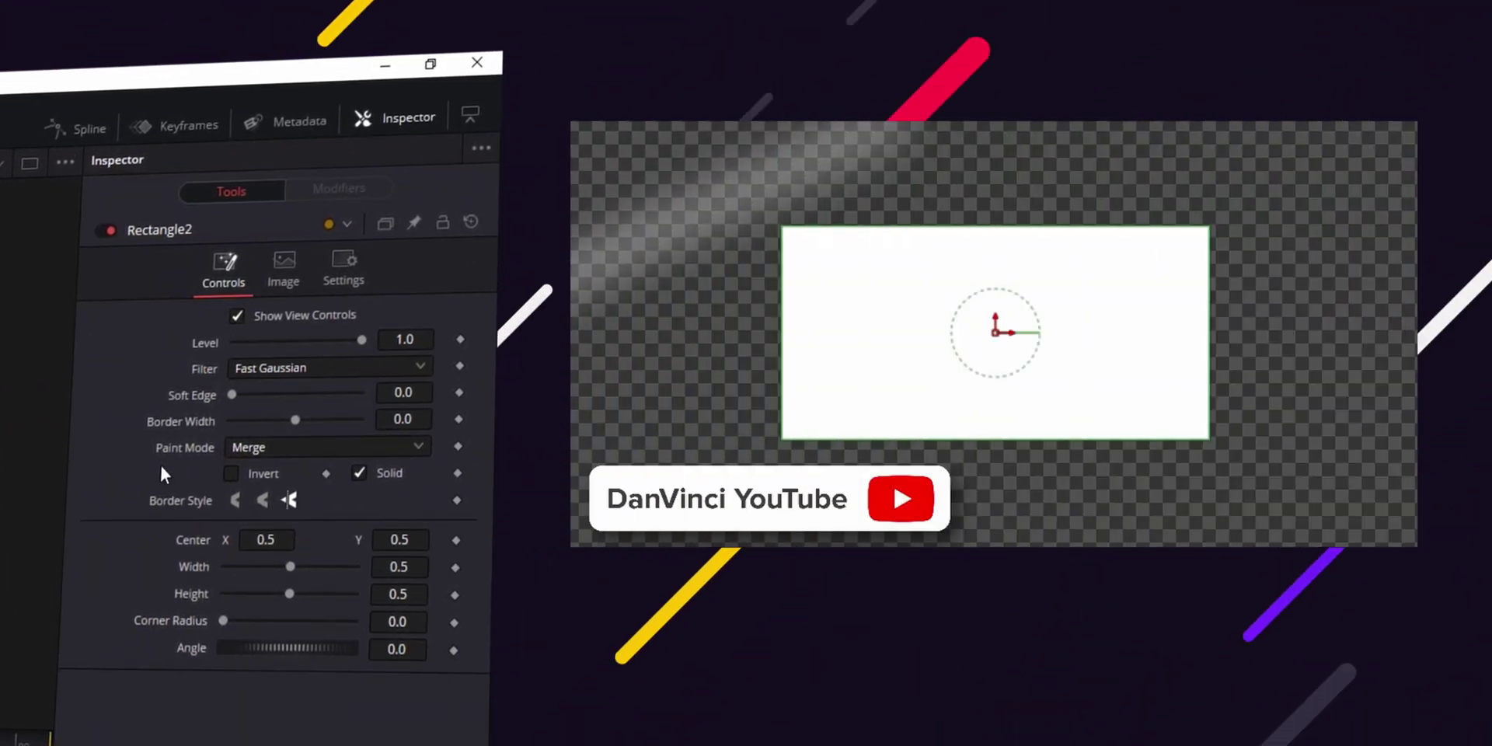
left_click(273, 450)
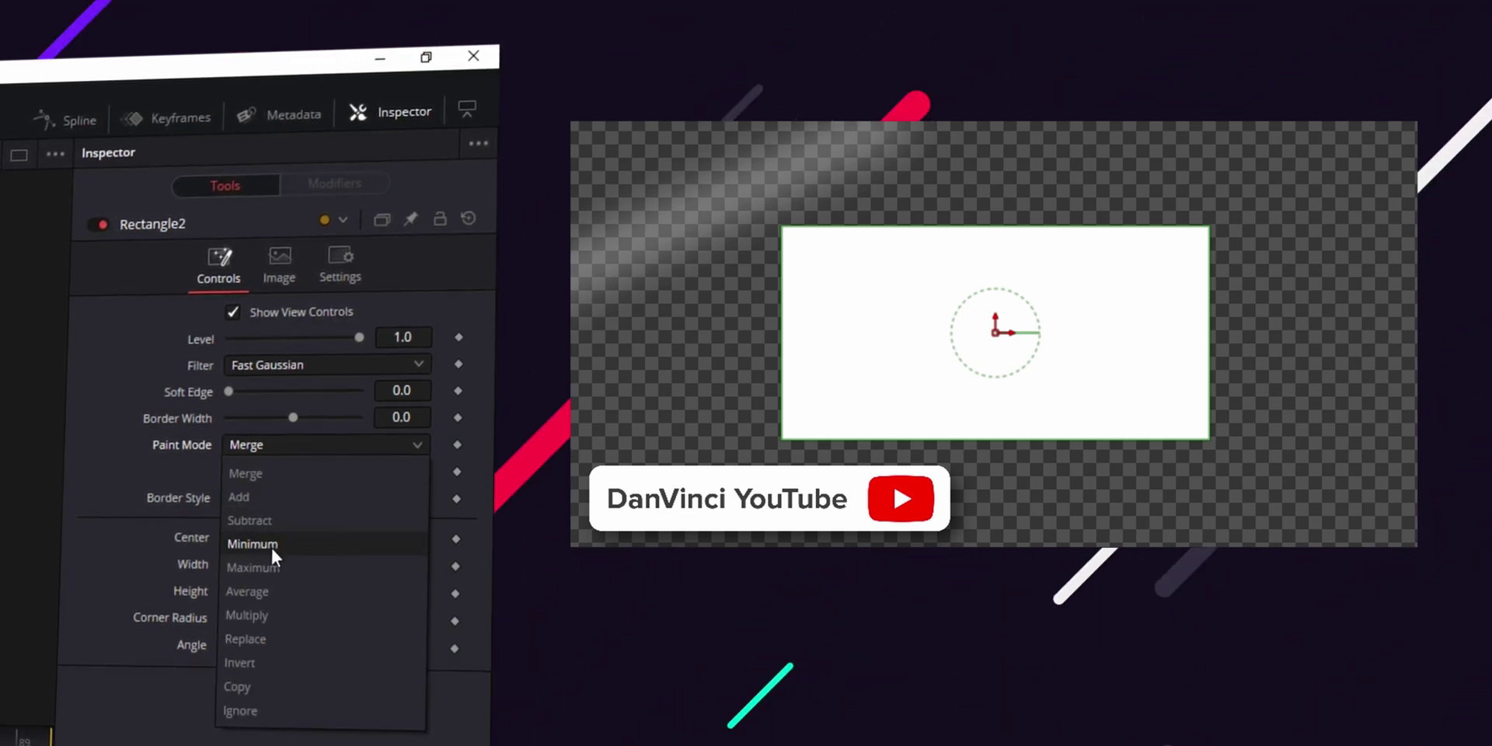
left_click(272, 521)
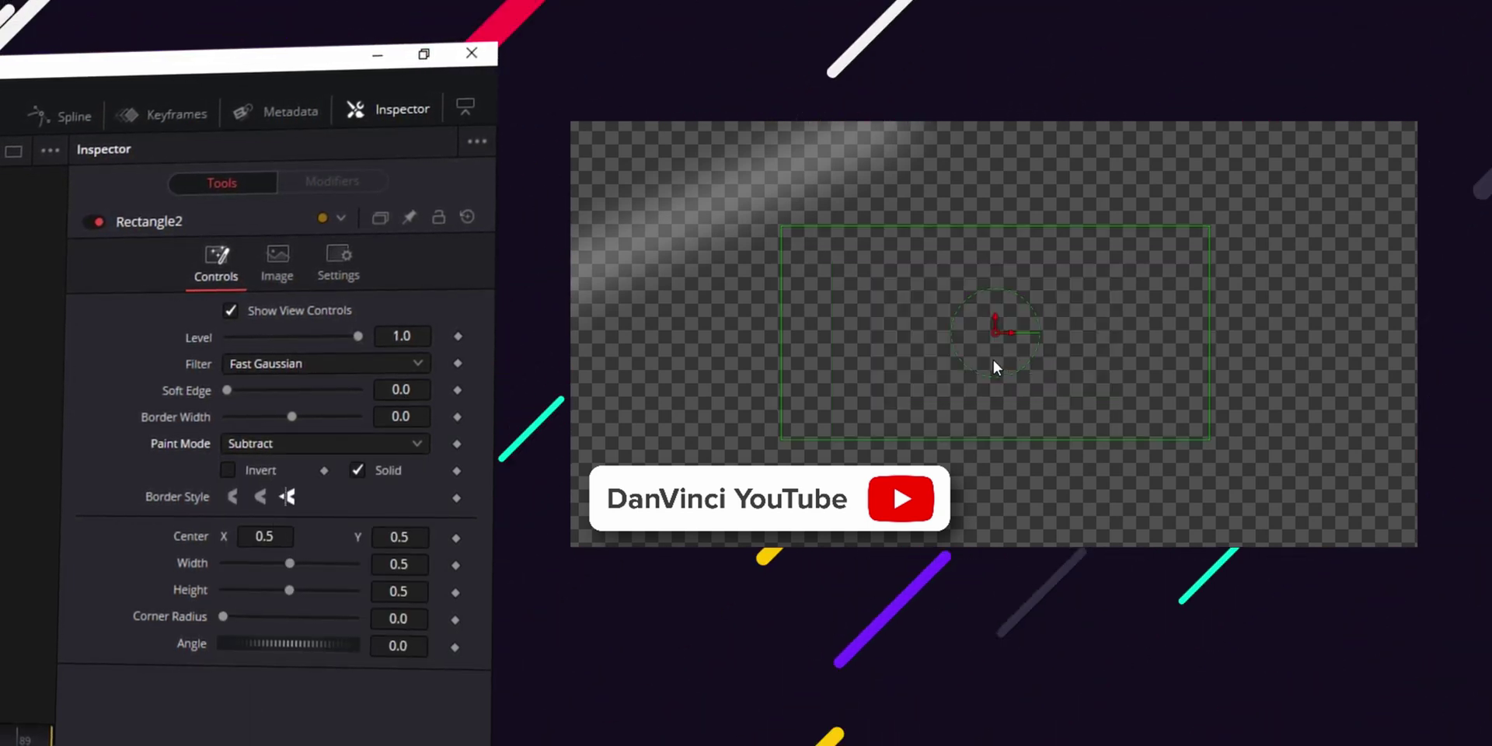
left_click_drag(993, 327, 868, 276)
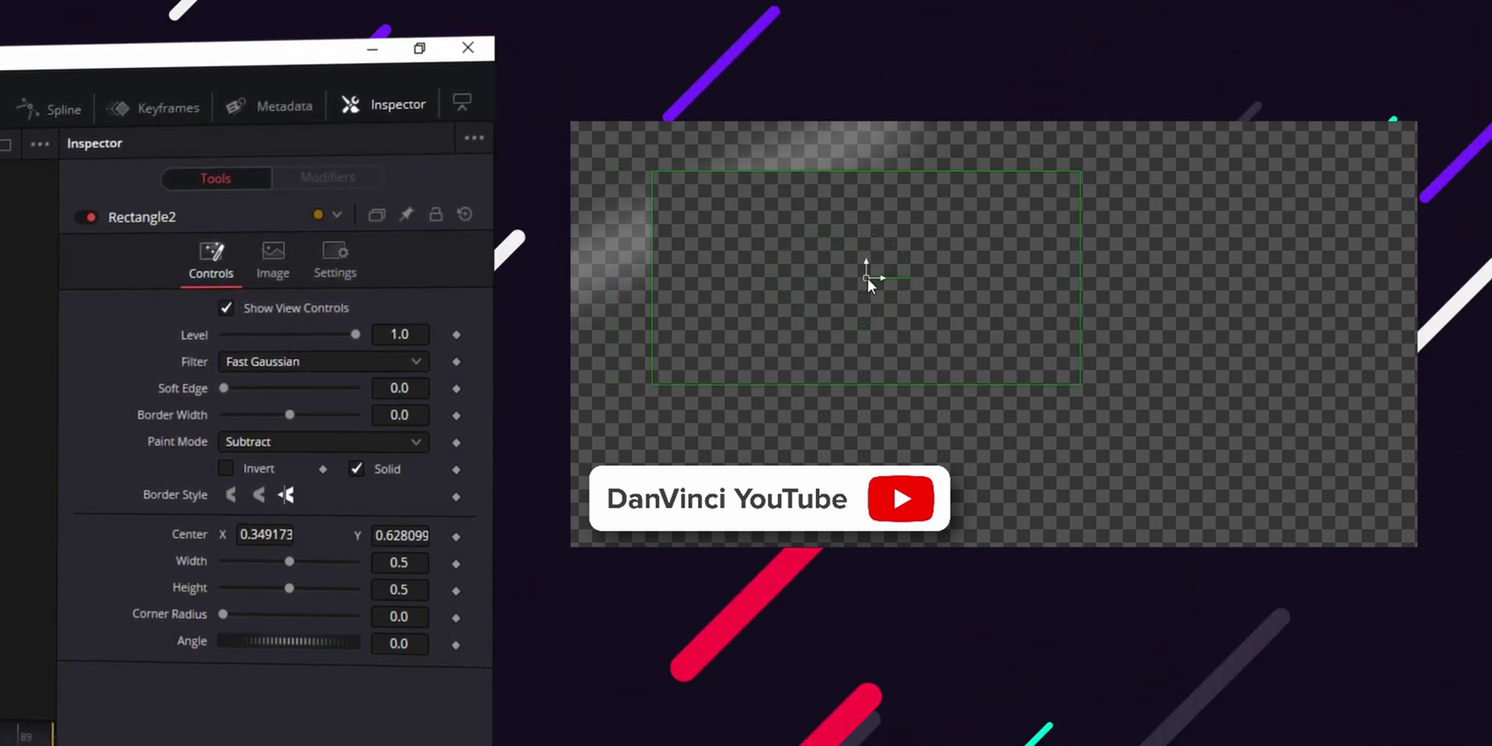
left_click(225, 468)
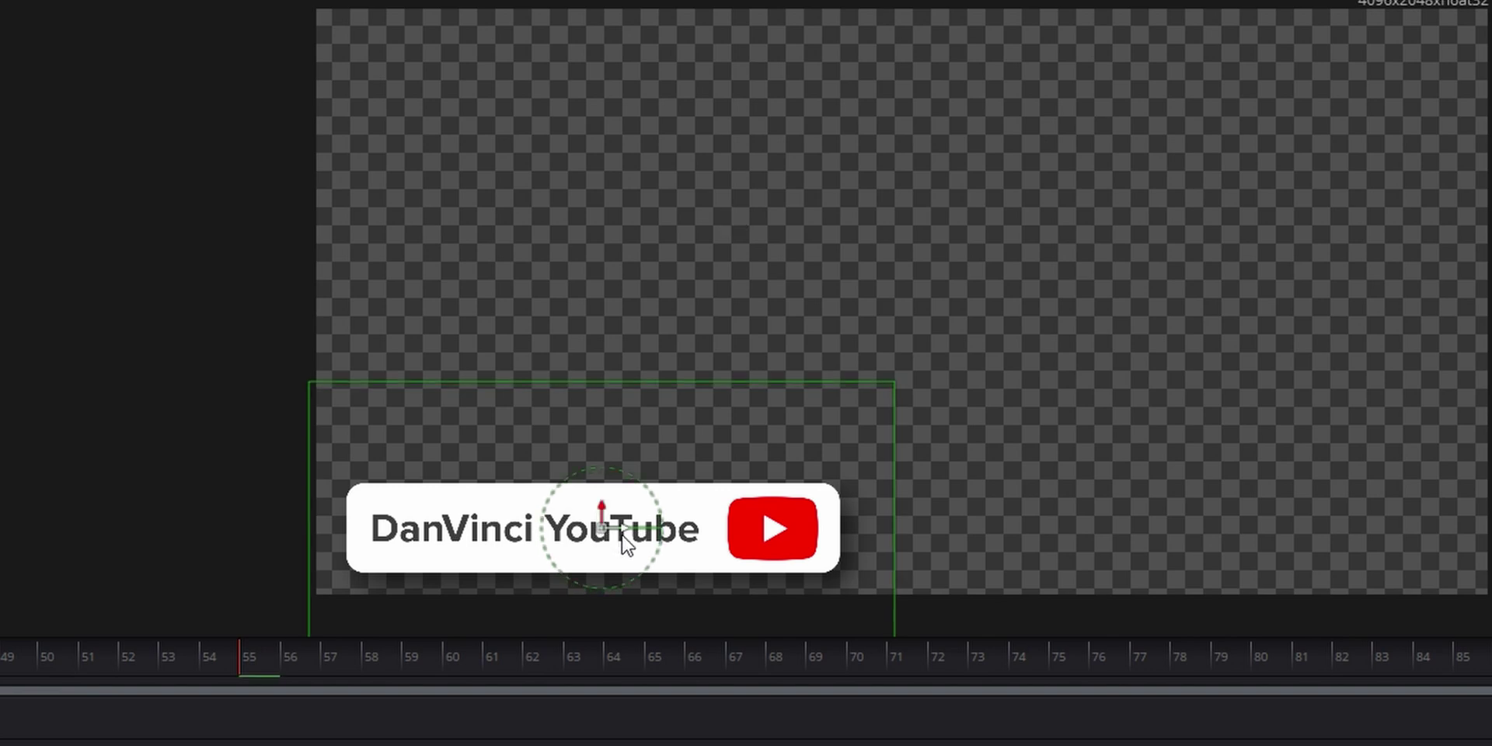
- Fit Rectangle2 to the white box (Width 0.4225, Height 0.1546) with Corner Radius about 0.42
left_click_drag(729, 661, 839, 665)
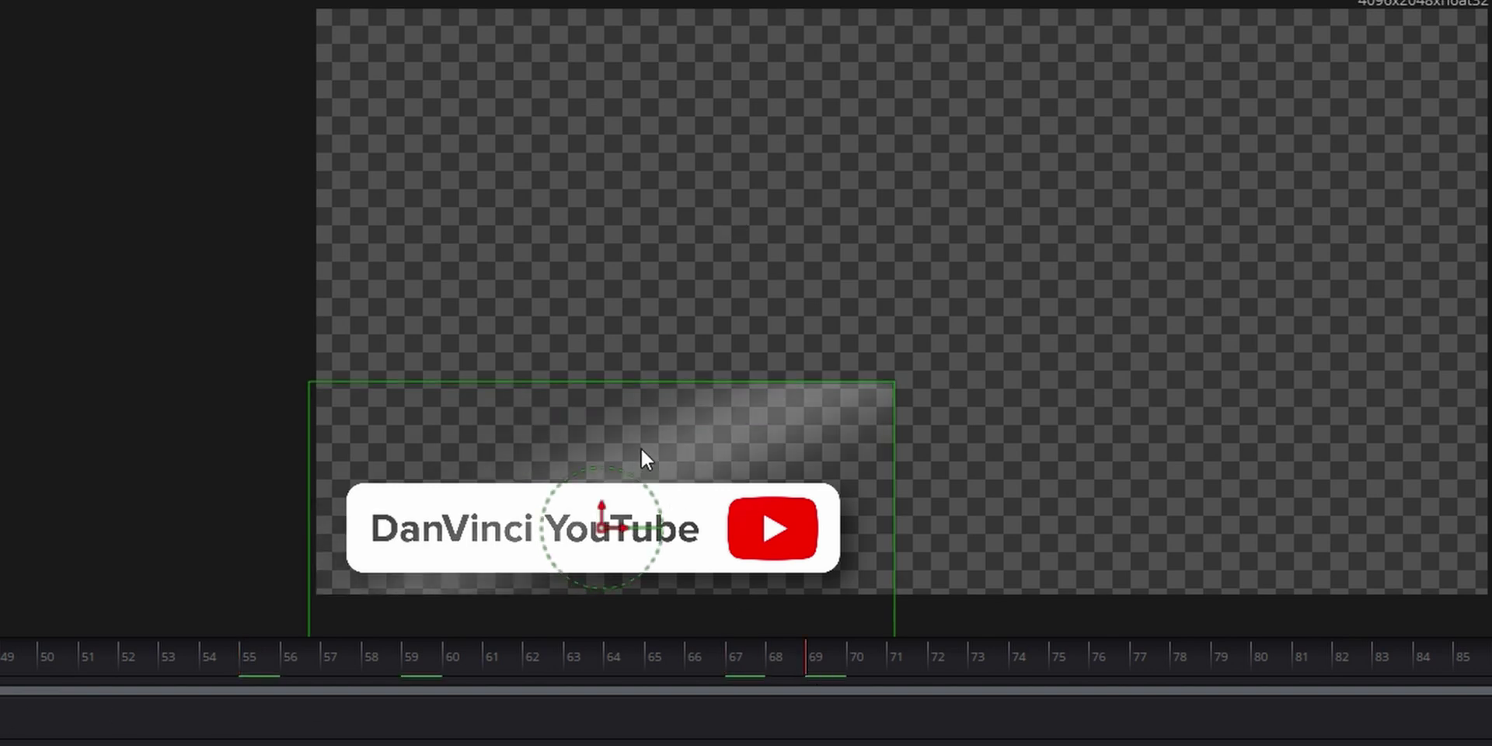
scroll(847, 400, "up", 5, "ctrl")
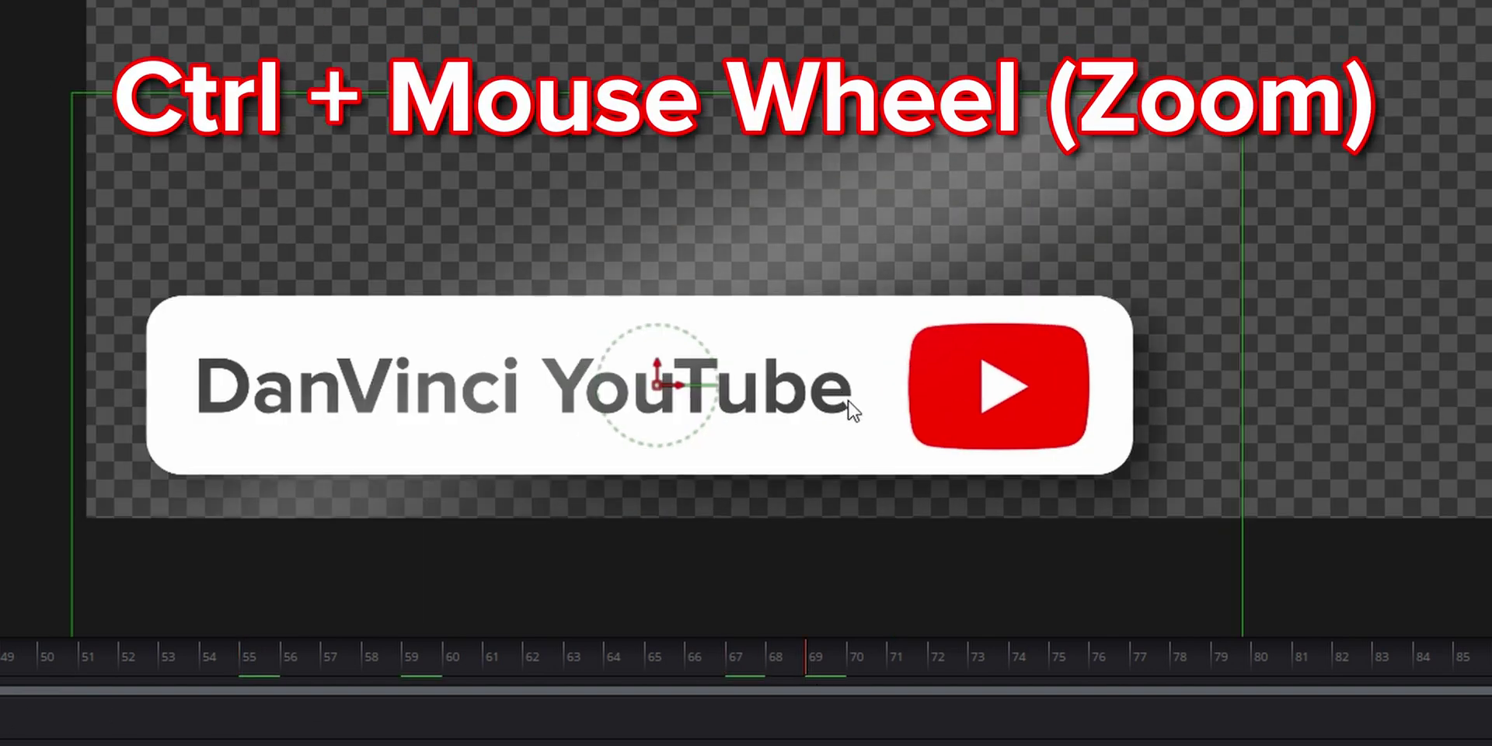
left_click_drag(854, 411, 970, 379)
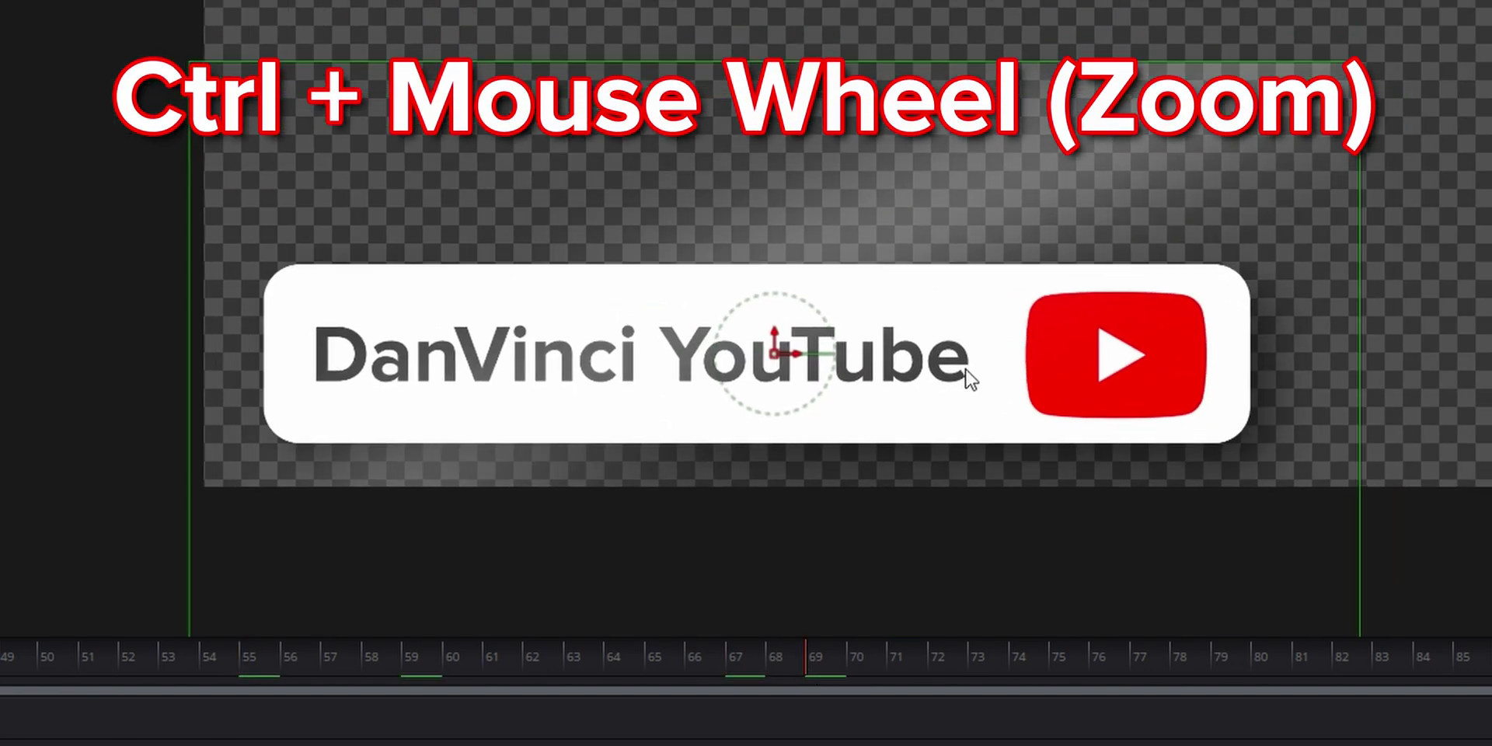
left_click_drag(261, 134, 295, 241)
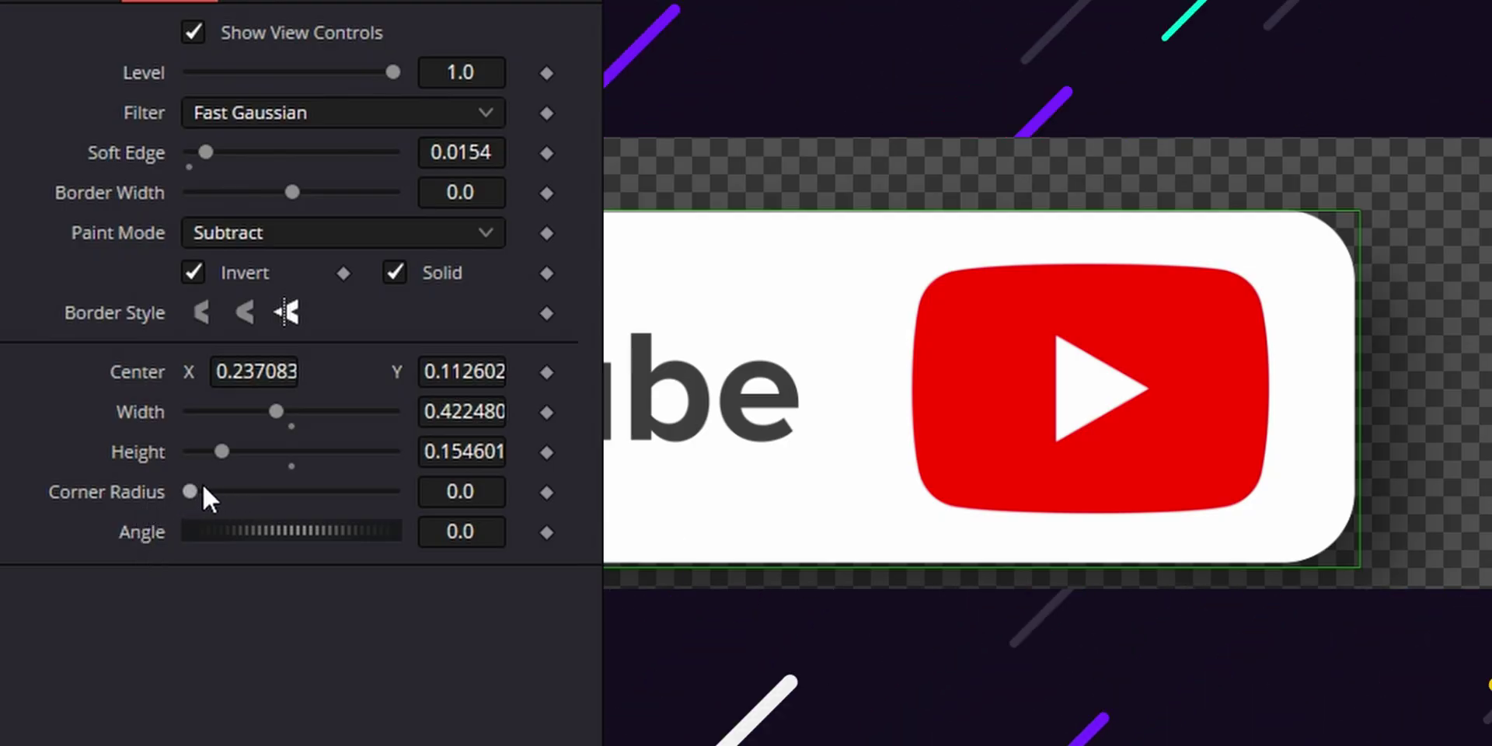
left_click_drag(203, 485, 274, 491)
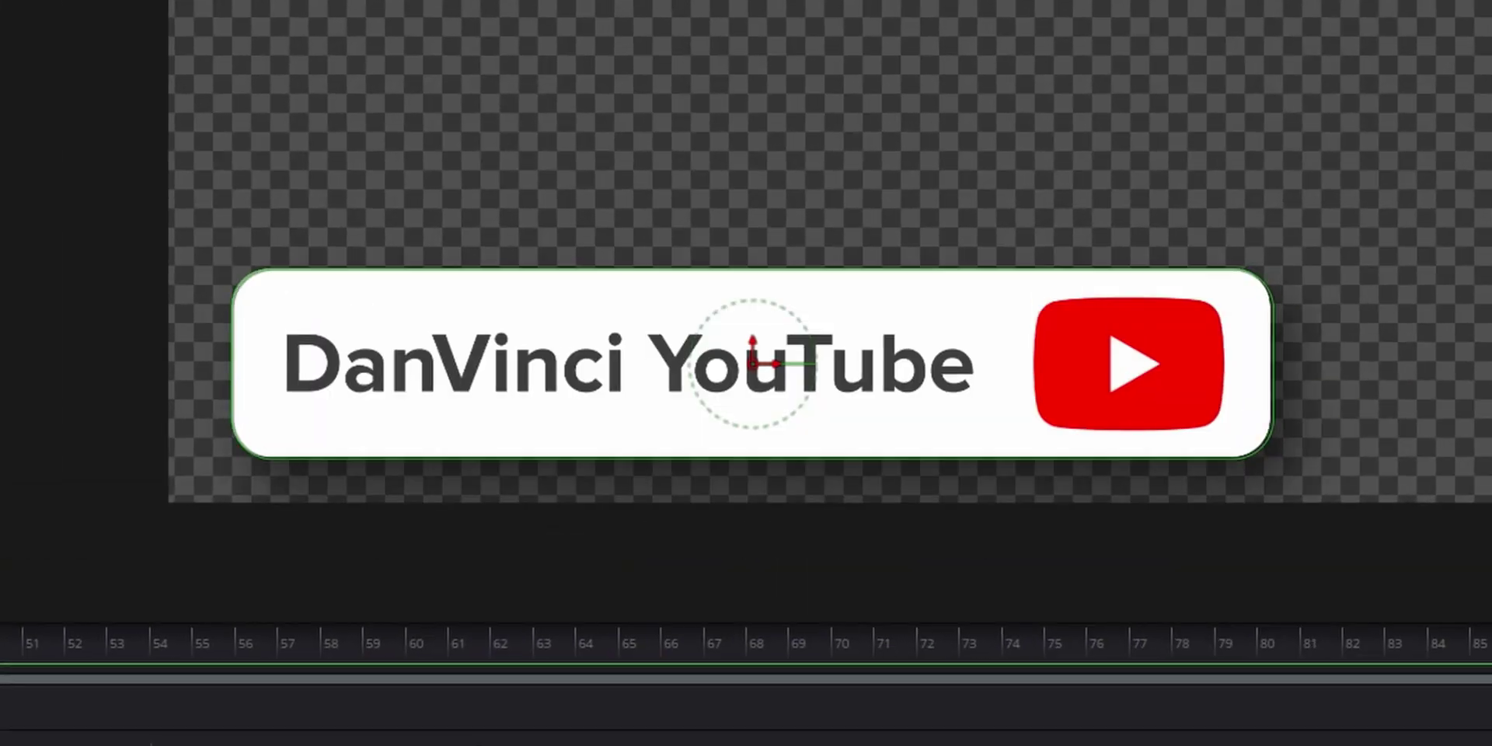